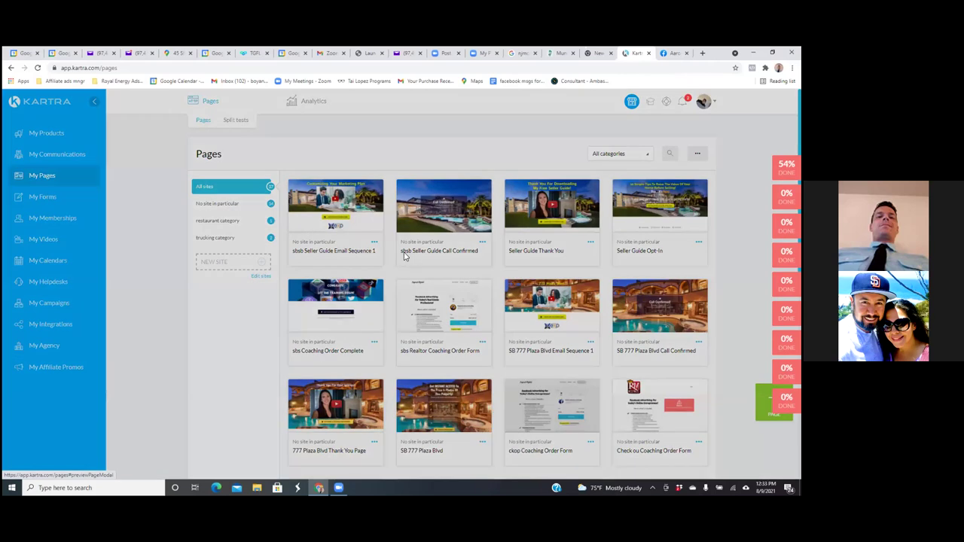
# Copy the Seller Guide Call Confirmed page's direct link, then close the publishing options
pyautogui.click(386, 254)
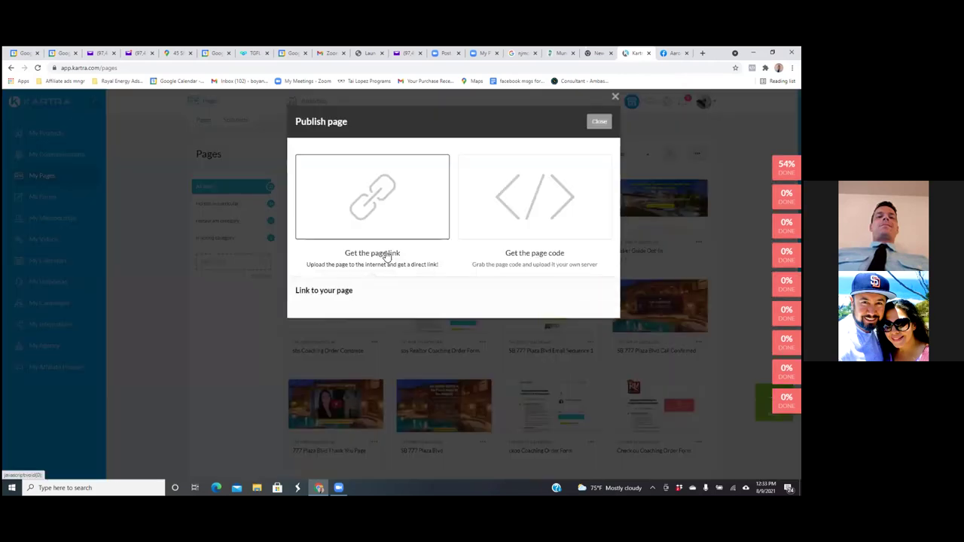
pyautogui.moveTo(300, 313); pyautogui.dragTo(475, 333)
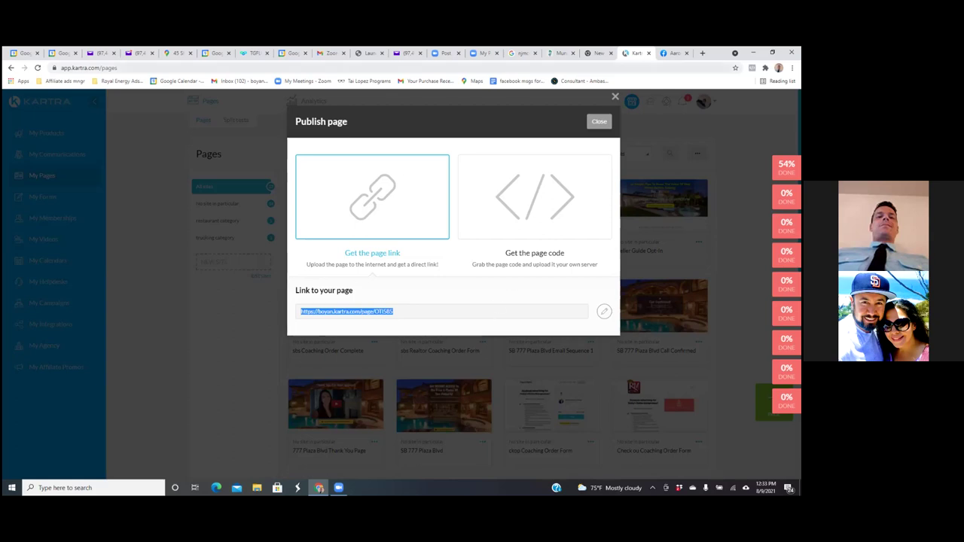
pyautogui.click(602, 122)
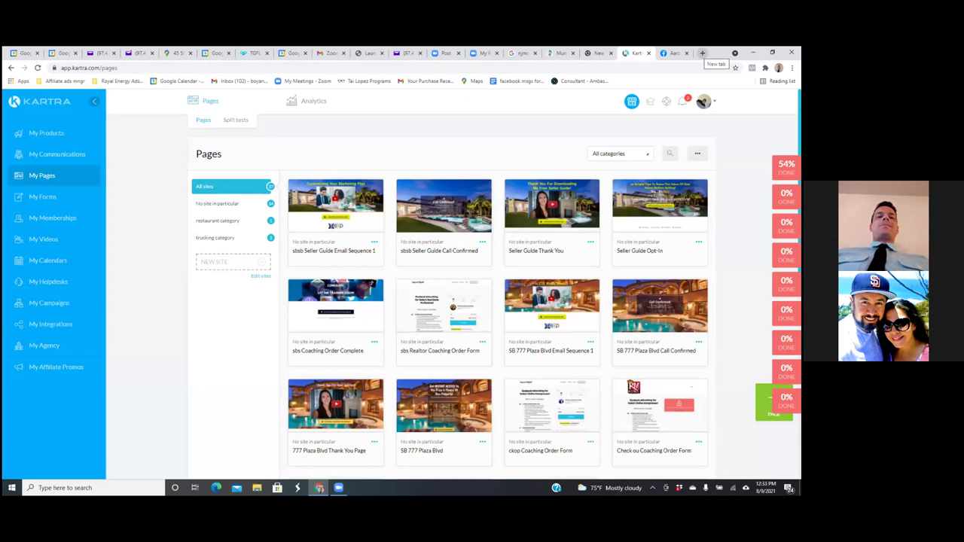
pyautogui.click(482, 443)
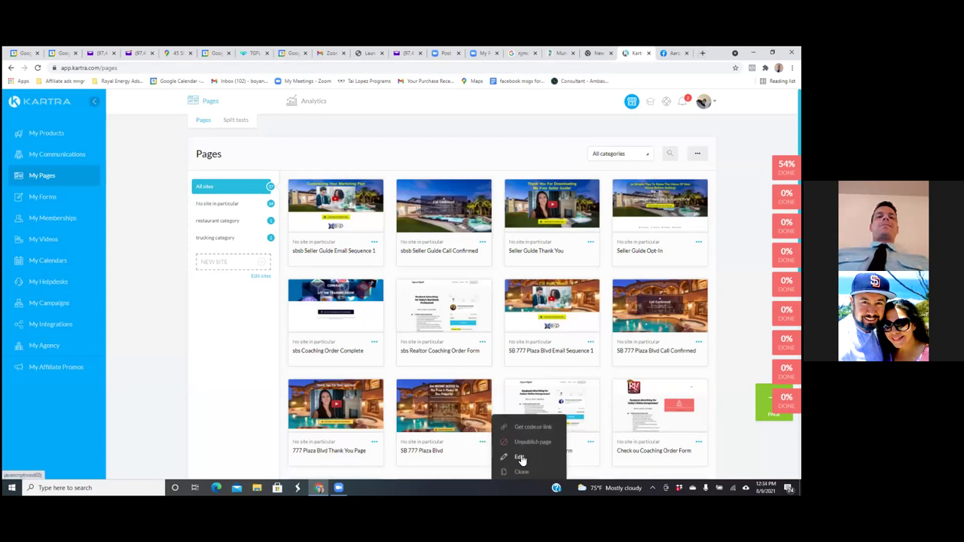
pyautogui.click(521, 459)
pyautogui.rightClick(521, 454)
pyautogui.click(556, 98)
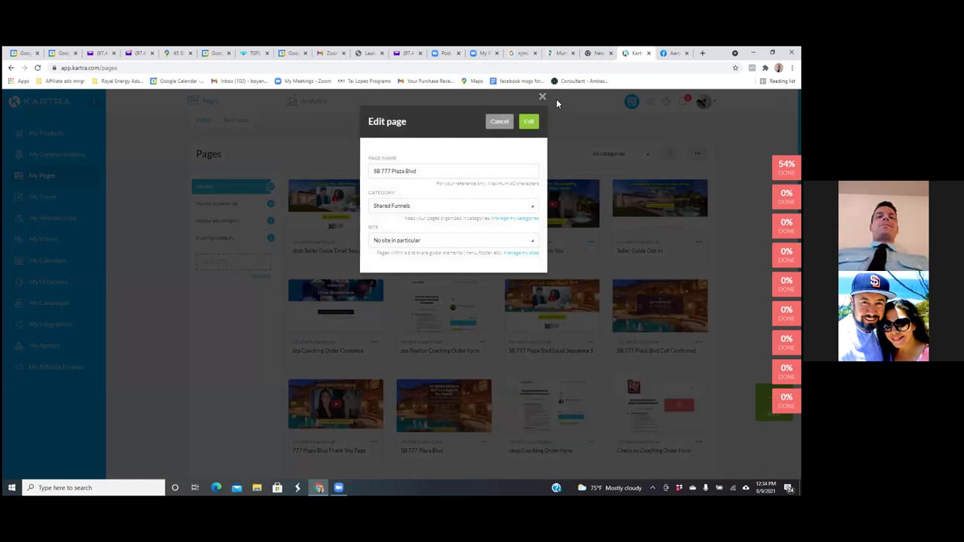
pyautogui.click(542, 97)
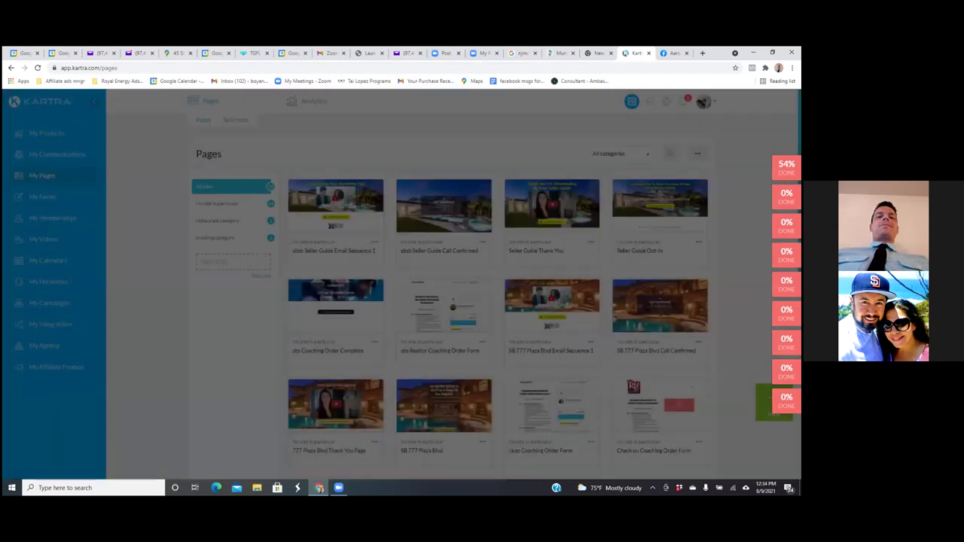
pyautogui.hotkey('ctrl', 't')
pyautogui.write('https://boyan.kartra.com/page/OTI585')
pyautogui.press('Return')
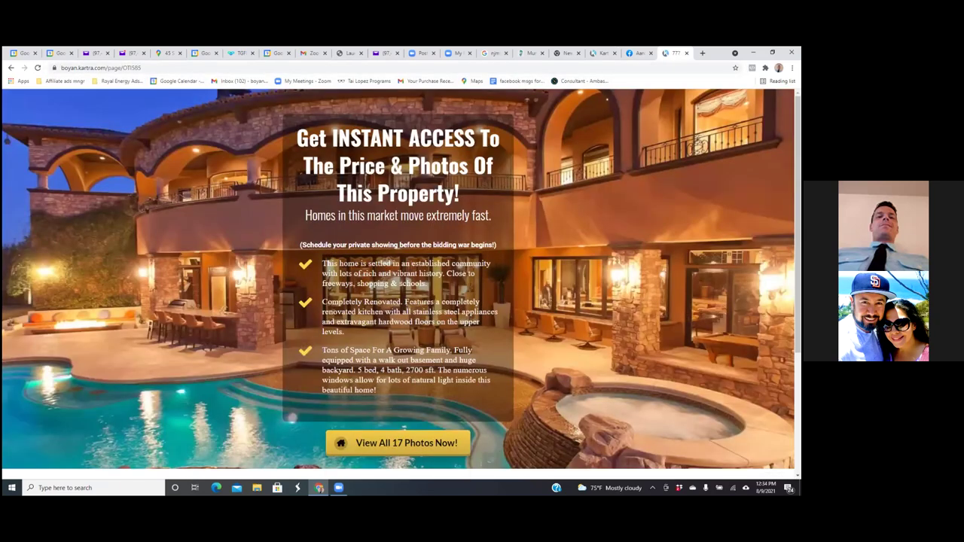
pyautogui.click(401, 443)
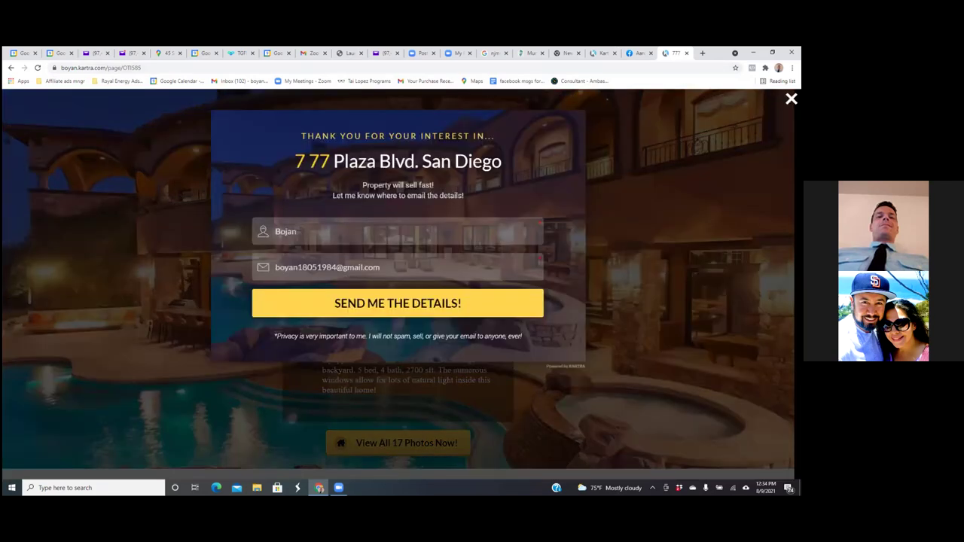
pyautogui.click(791, 98)
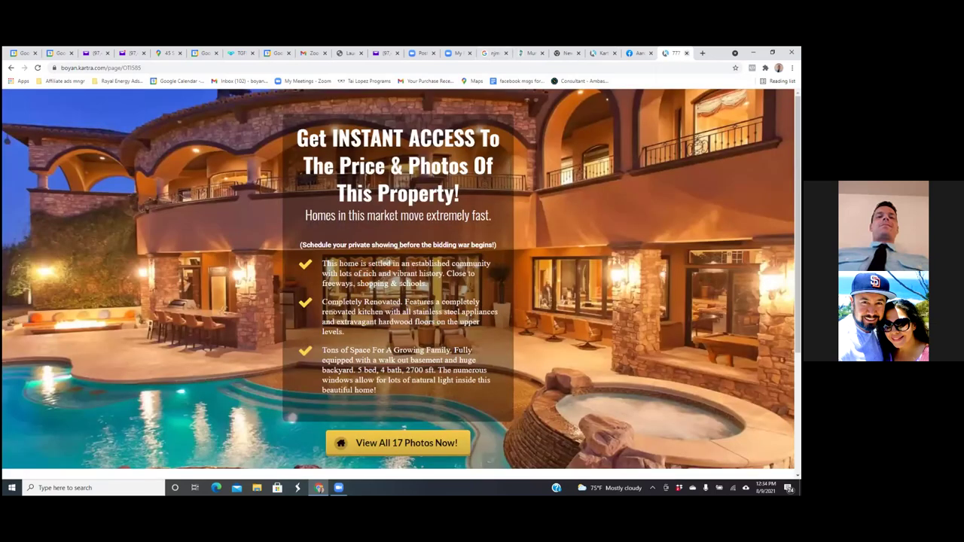
pyautogui.click(604, 53)
pyautogui.click(687, 53)
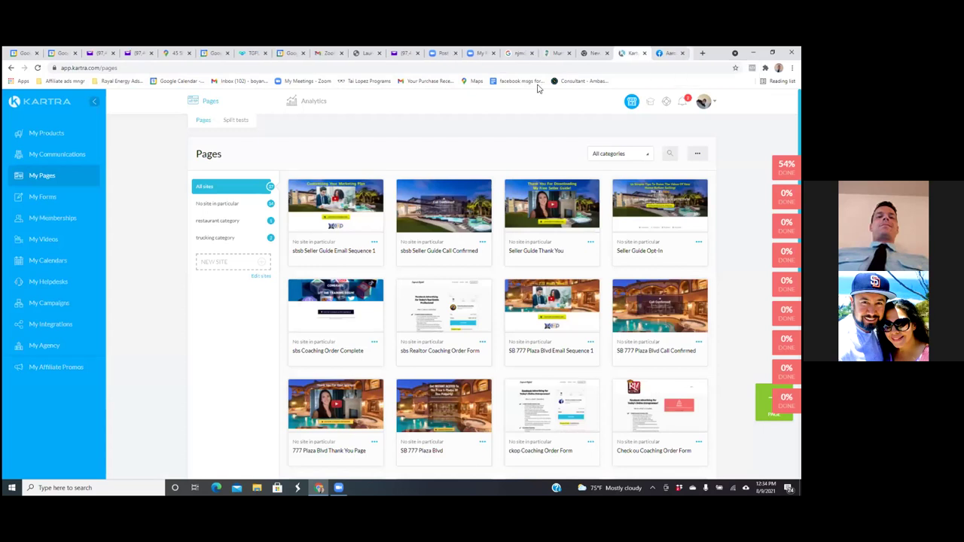
pyautogui.click(482, 444)
pyautogui.click(535, 427)
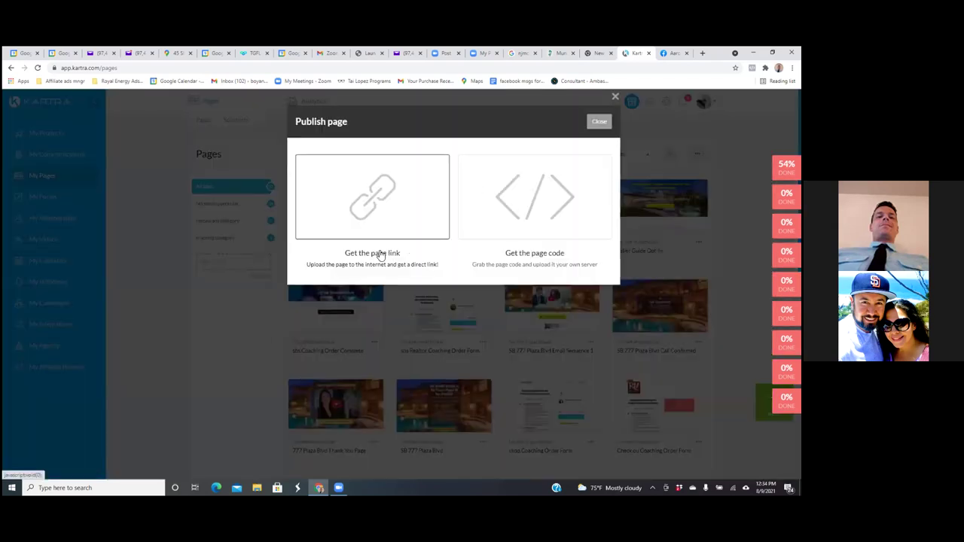
pyautogui.click(380, 255)
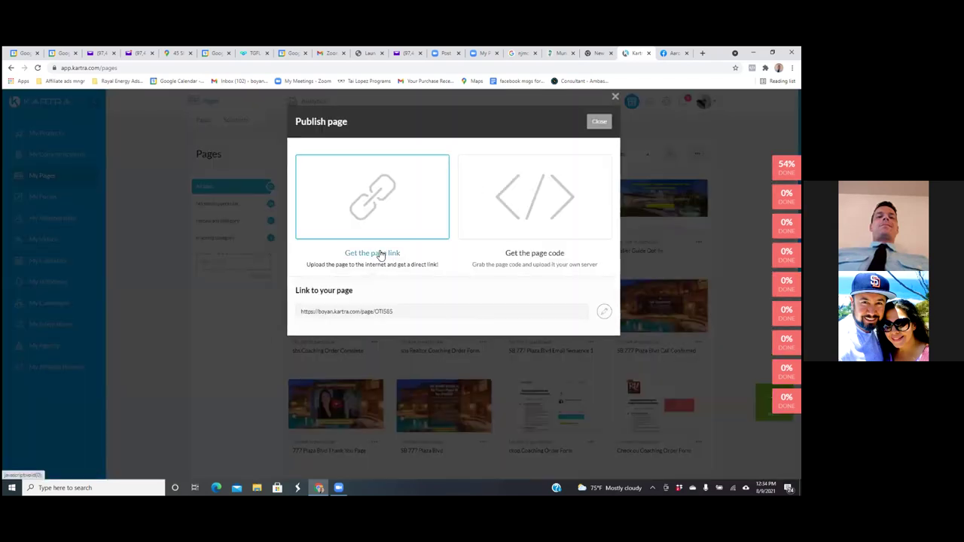
pyautogui.click(605, 313)
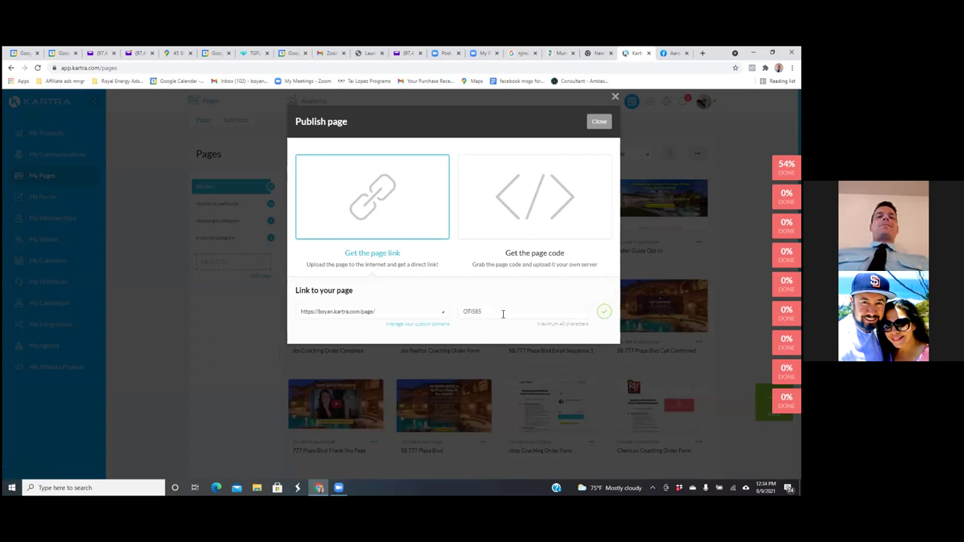
pyautogui.click(443, 315)
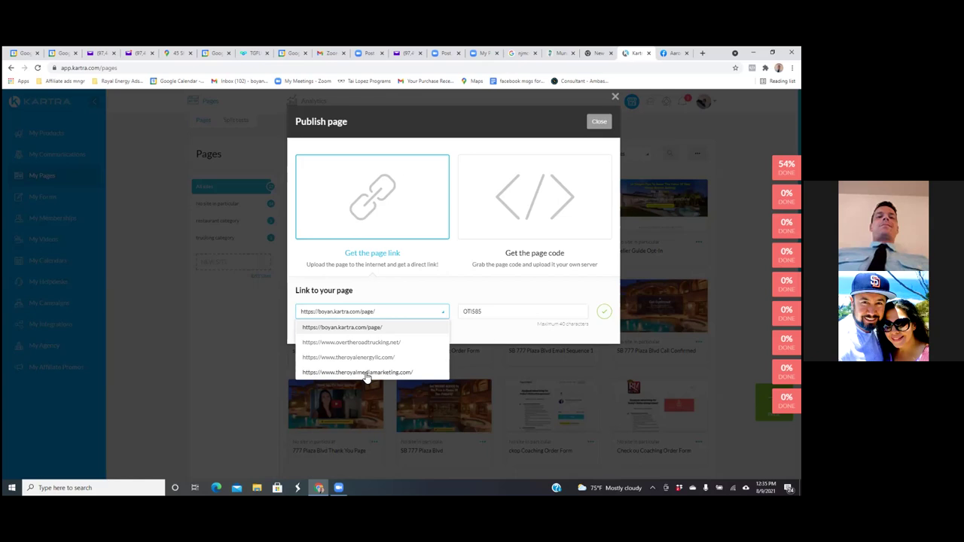
pyautogui.click(365, 372)
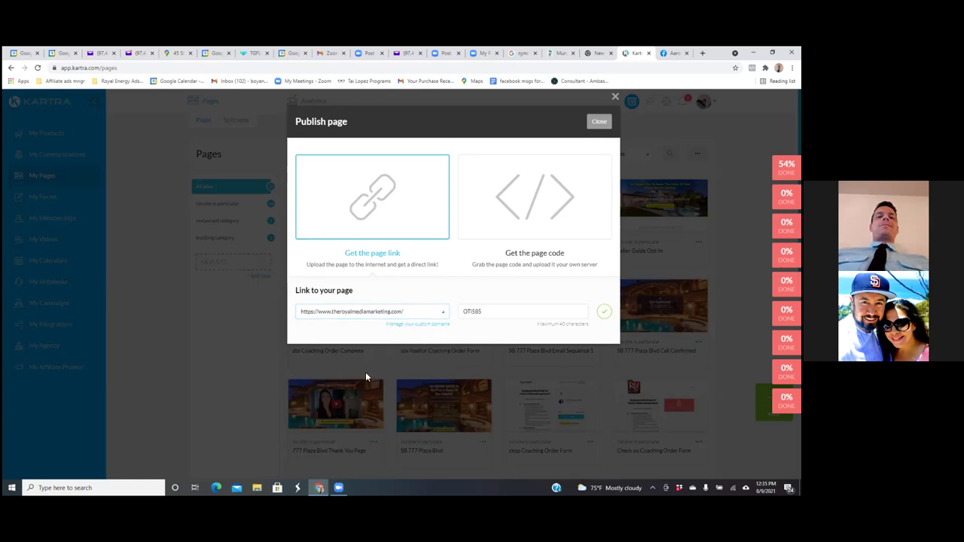
pyautogui.click(510, 316)
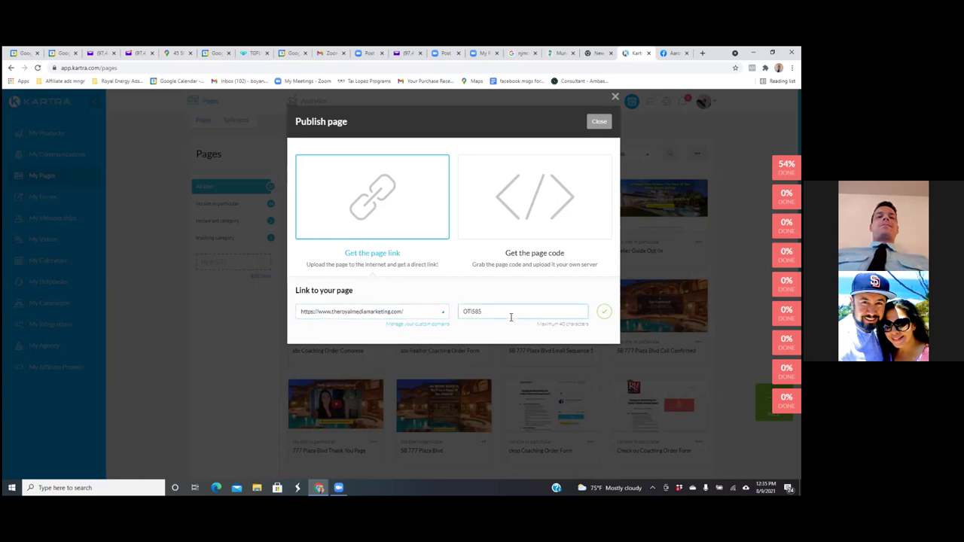
pyautogui.press('BackSpace')
pyautogui.press('BackSpace')
pyautogui.press('BackSpace')
pyautogui.press('BackSpace')
pyautogui.press('BackSpace')
pyautogui.press('BackSpace')
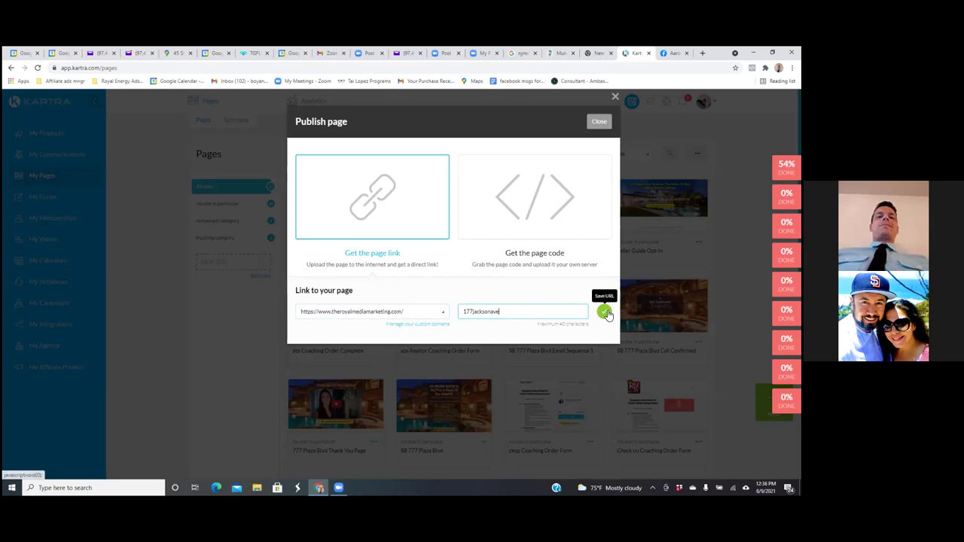
pyautogui.click(605, 312)
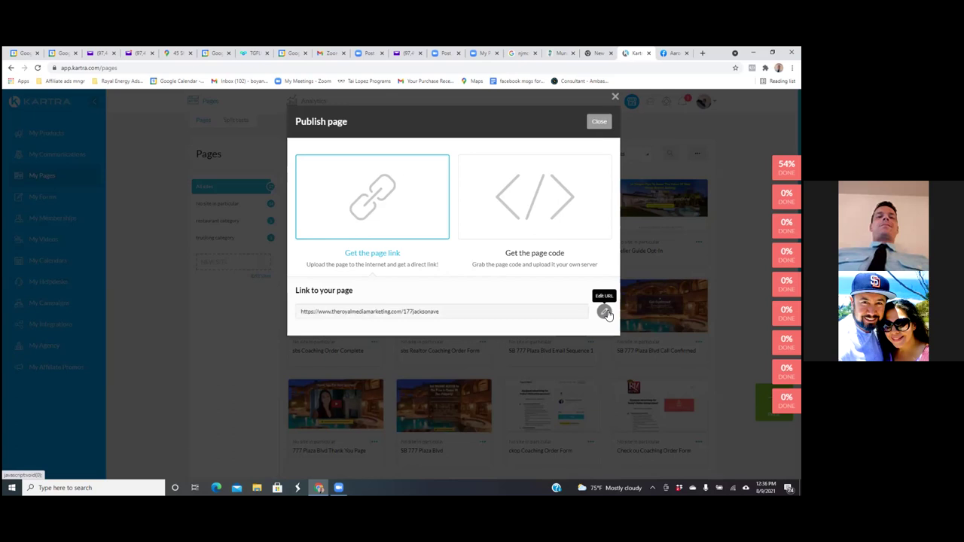
pyautogui.click(596, 124)
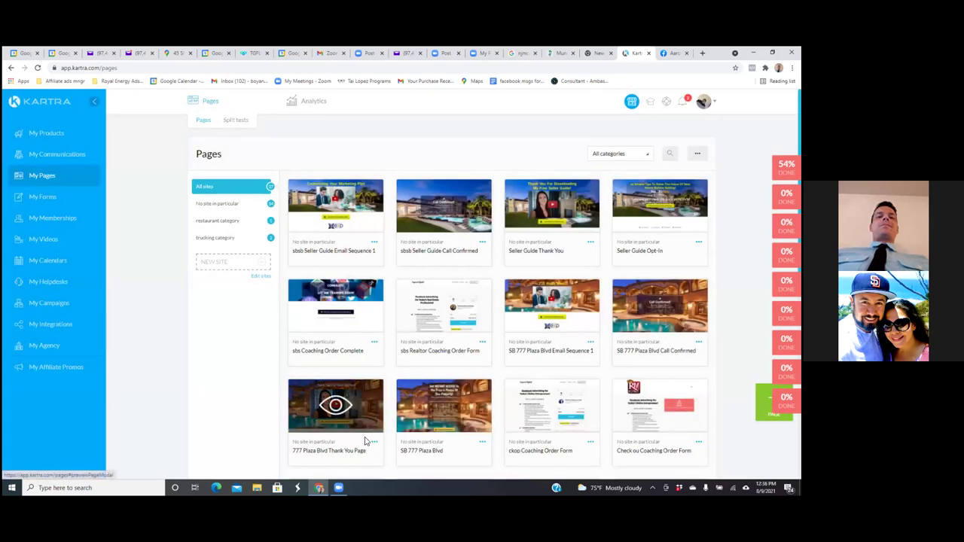
pyautogui.click(375, 443)
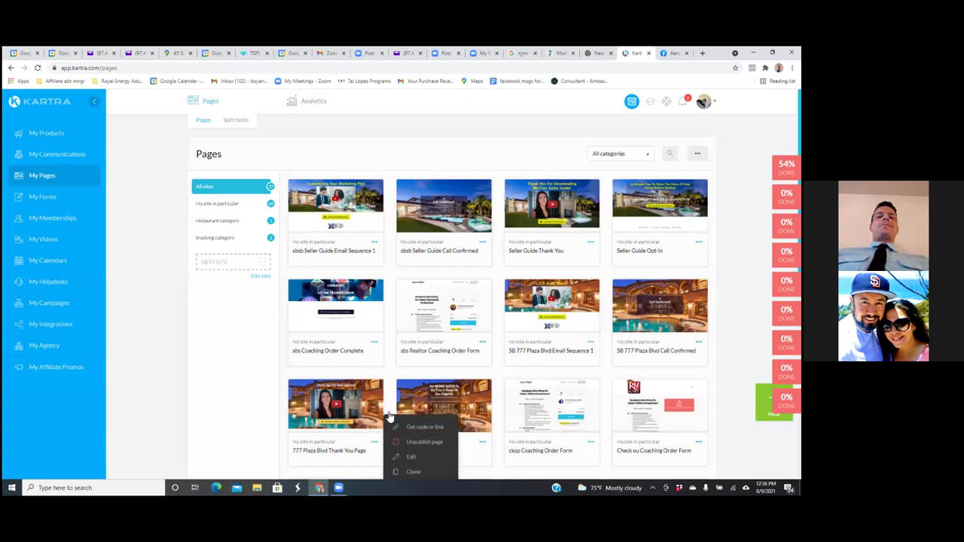
pyautogui.click(406, 457)
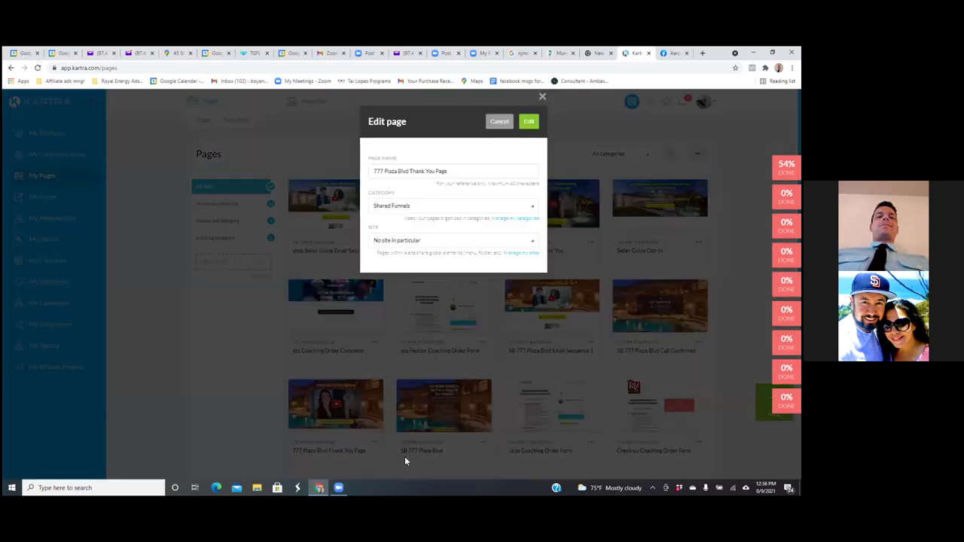
pyautogui.click(543, 94)
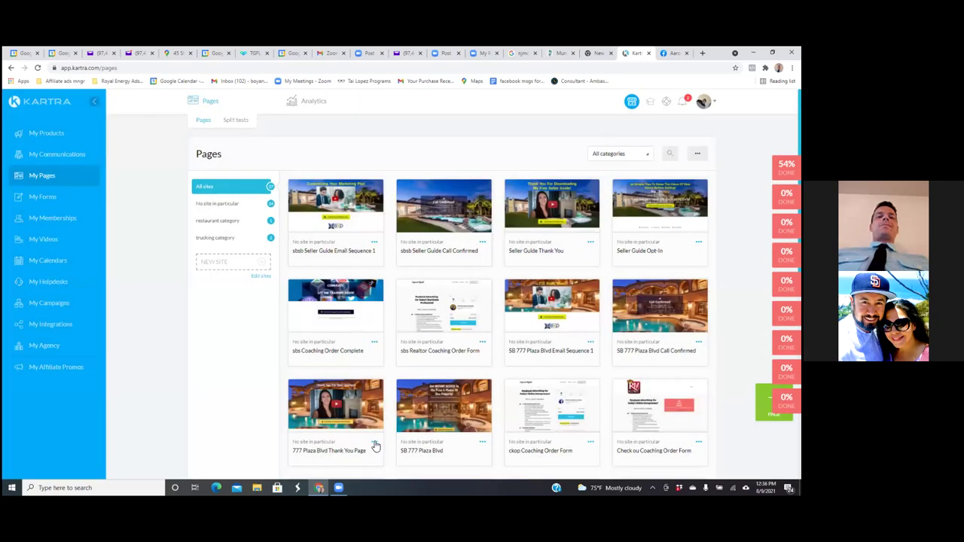
pyautogui.click(375, 443)
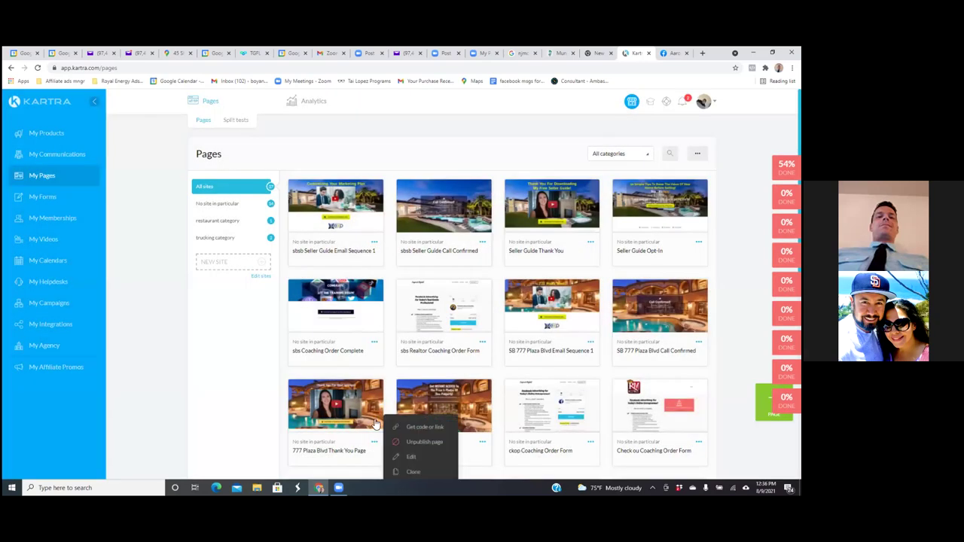
pyautogui.click(419, 430)
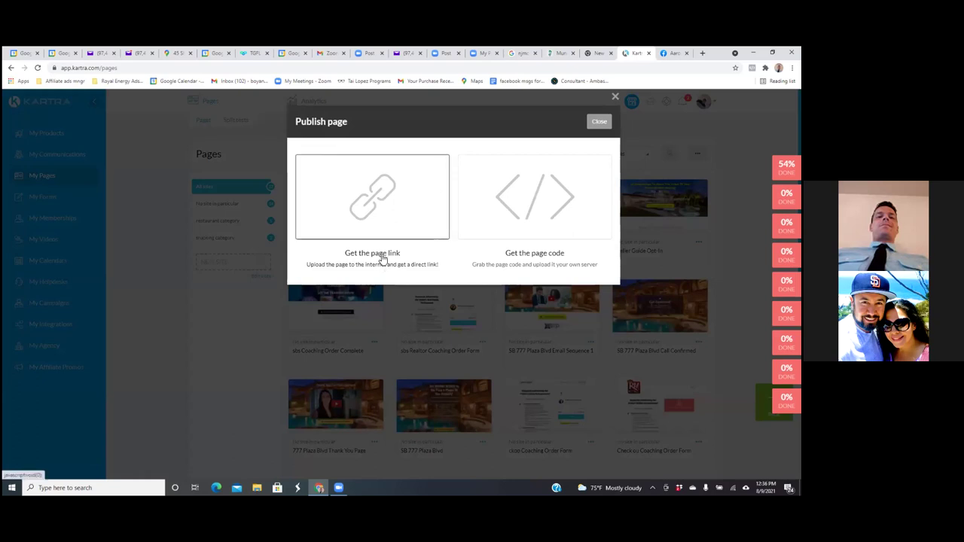
pyautogui.click(381, 256)
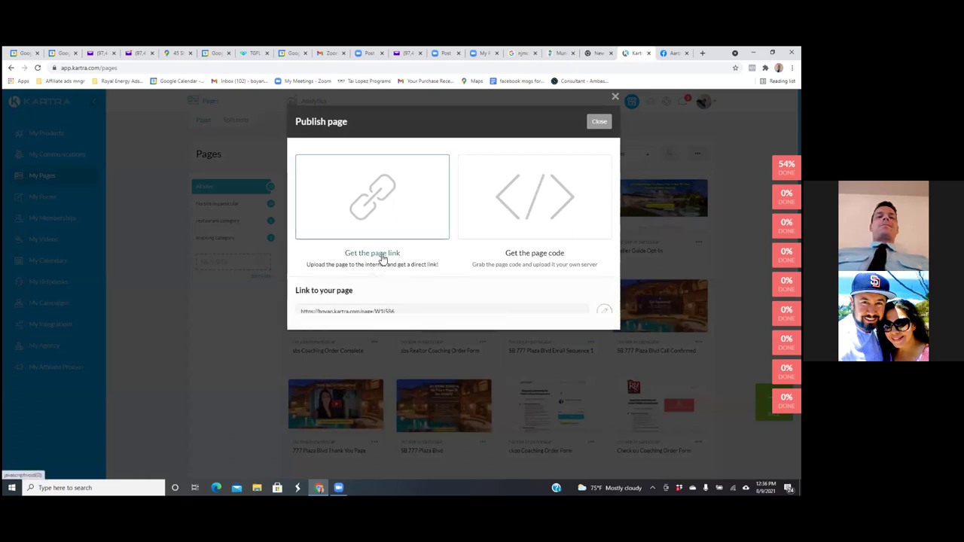
pyautogui.click(604, 311)
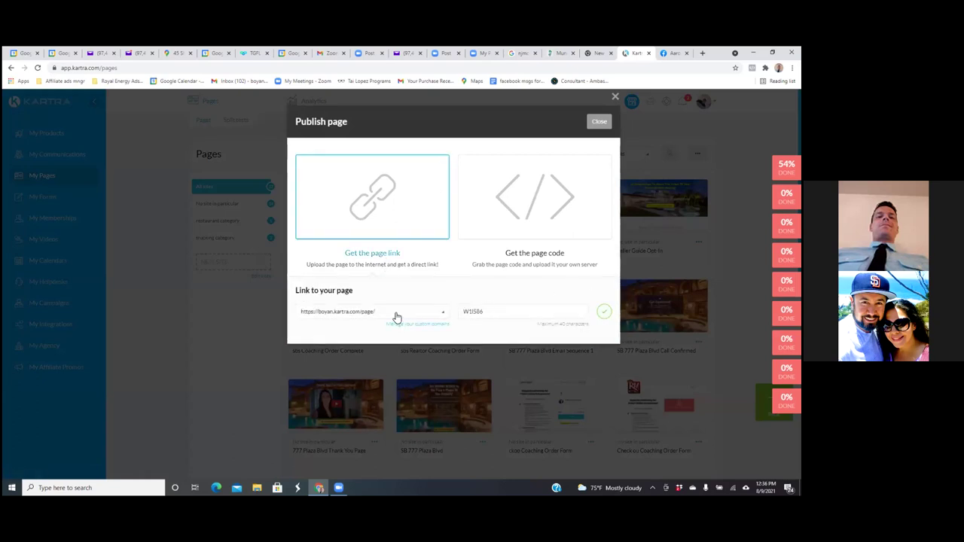
pyautogui.click(444, 314)
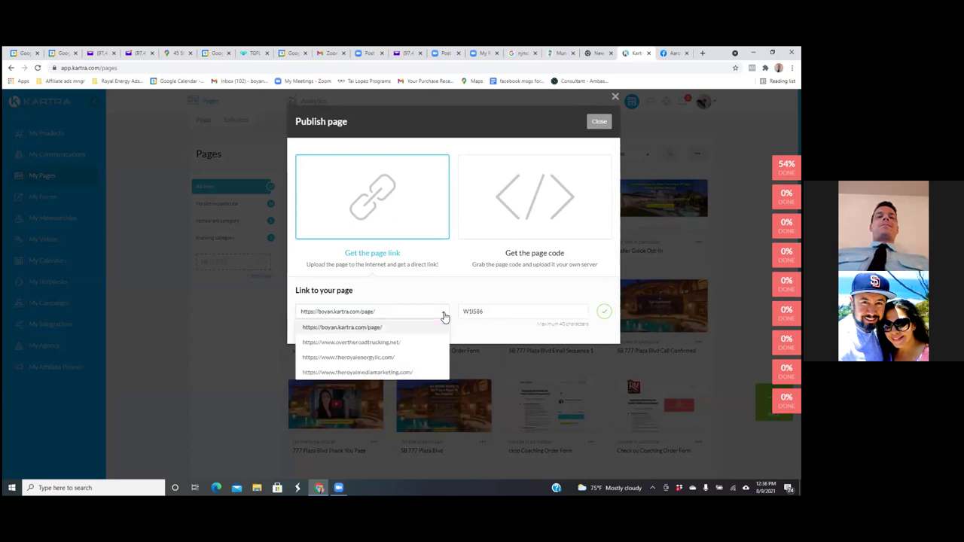
pyautogui.click(364, 371)
pyautogui.click(502, 314)
pyautogui.press('BackSpace')
pyautogui.press('BackSpace')
pyautogui.press('BackSpace')
pyautogui.press('BackSpace')
pyautogui.press('BackSpace')
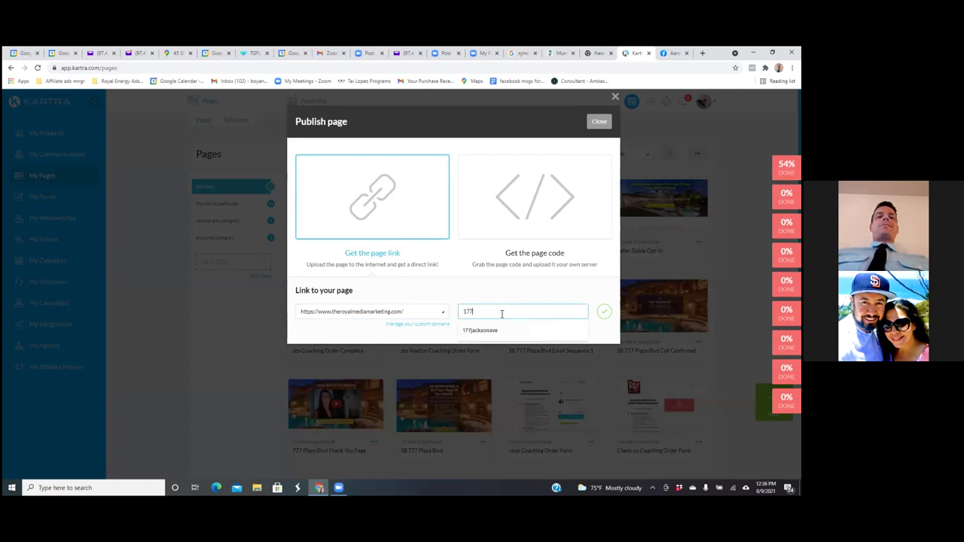
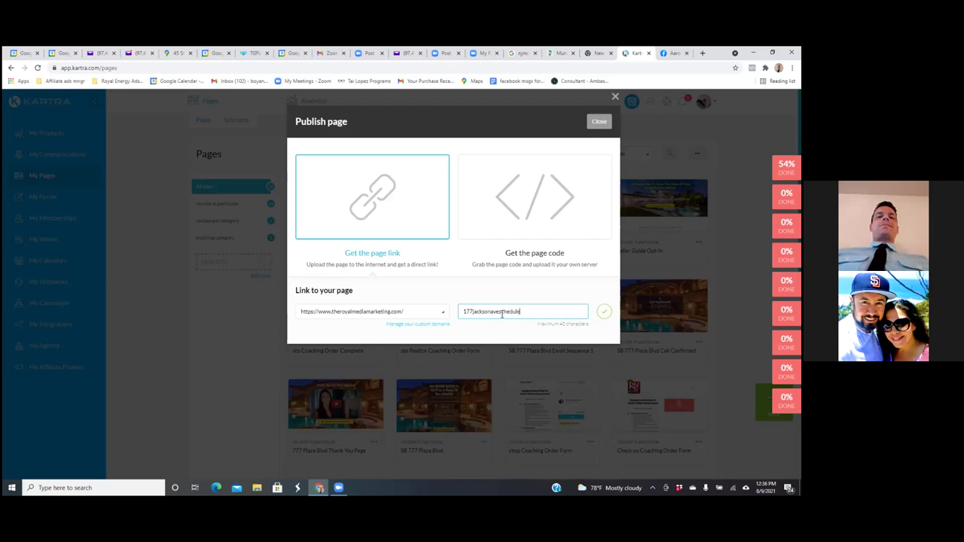
pyautogui.click(603, 313)
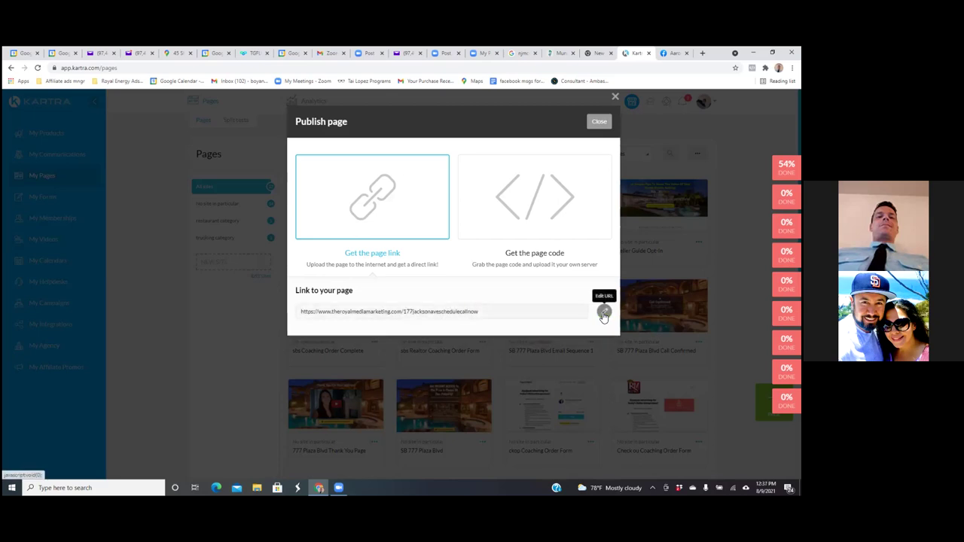
pyautogui.click(601, 121)
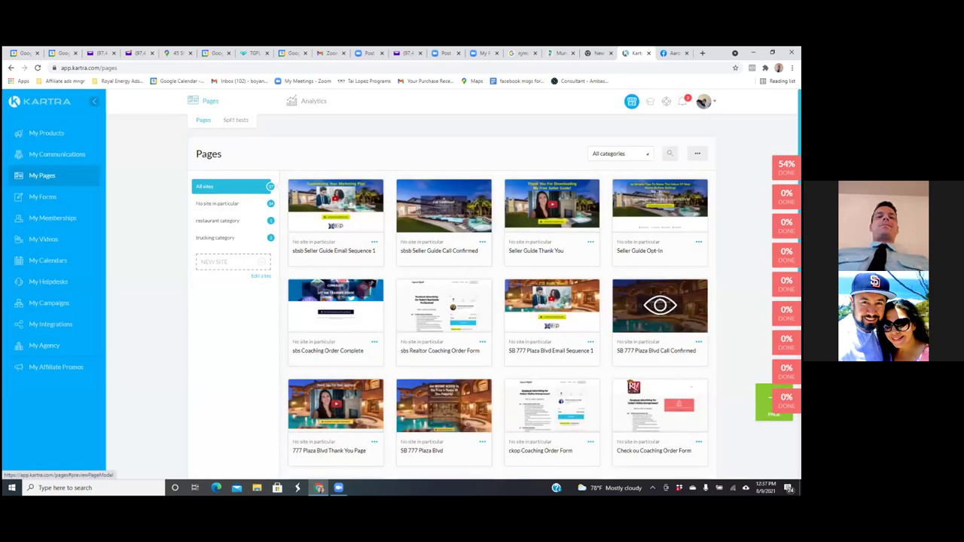
pyautogui.click(698, 342)
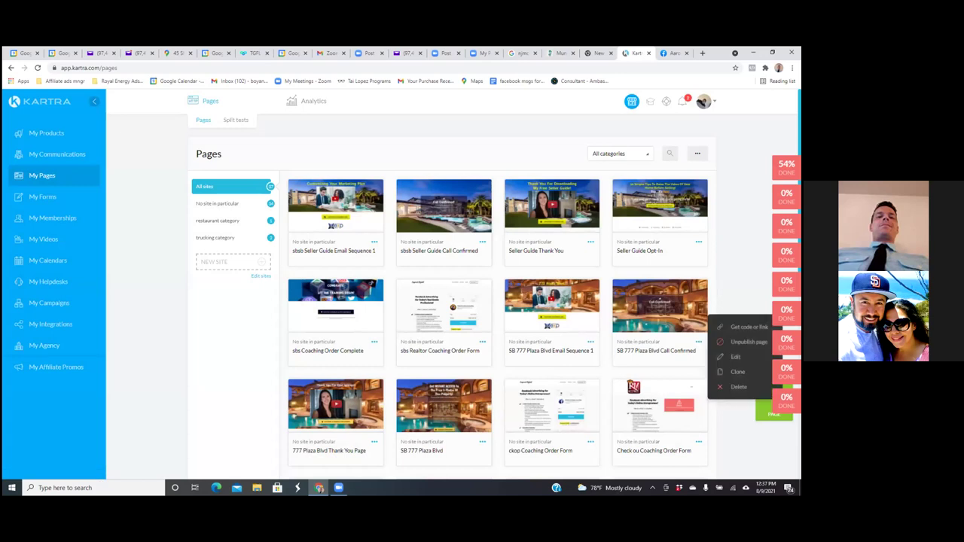
pyautogui.click(747, 327)
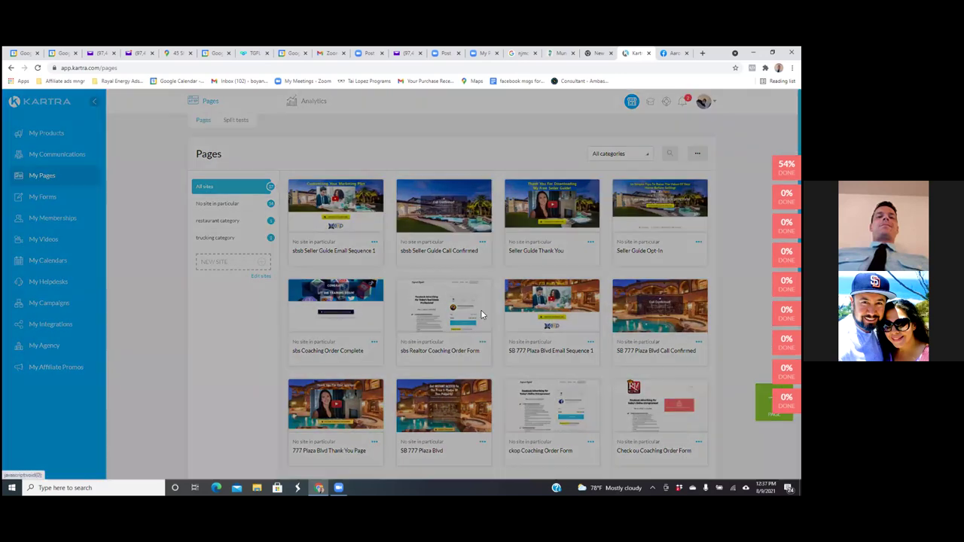
pyautogui.click(370, 254)
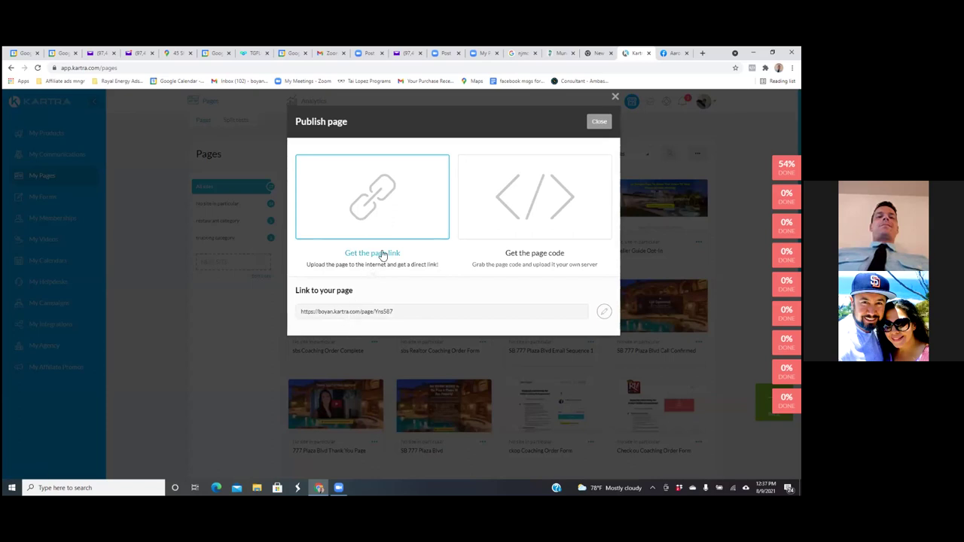
pyautogui.click(605, 312)
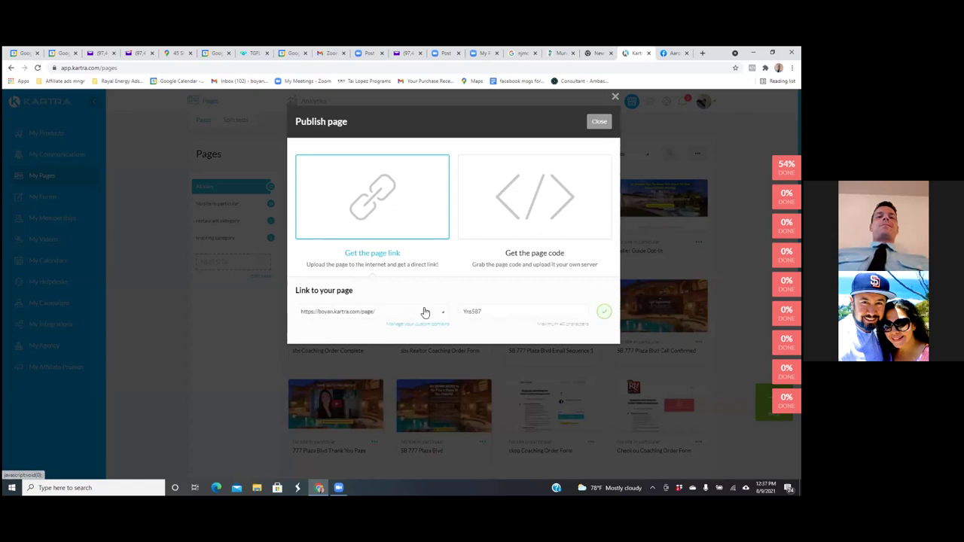
pyautogui.click(444, 314)
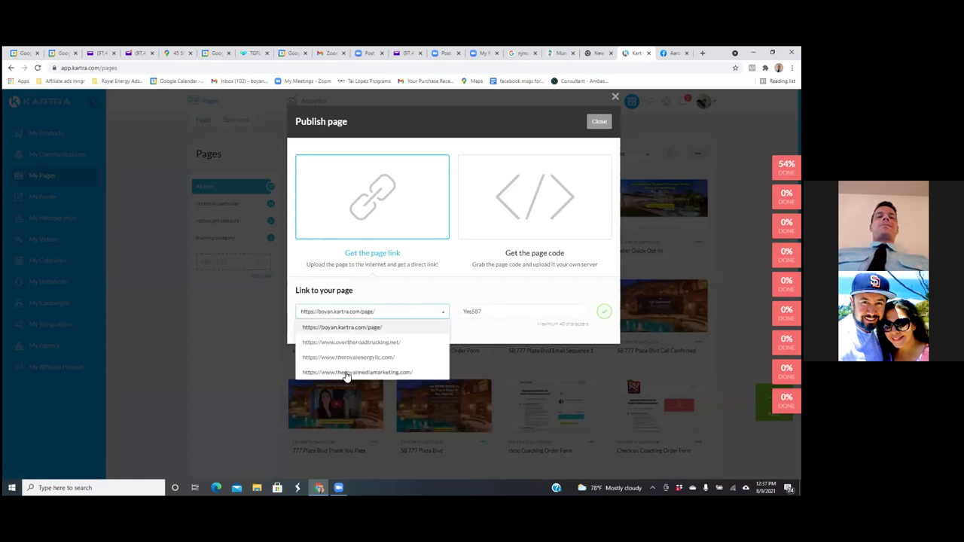
pyautogui.click(345, 371)
pyautogui.click(514, 312)
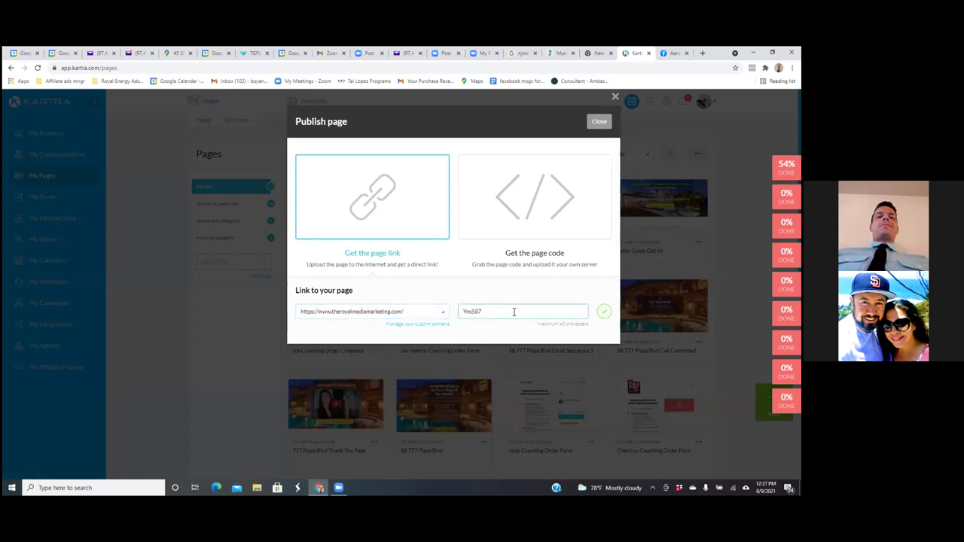
pyautogui.press('BackSpace')
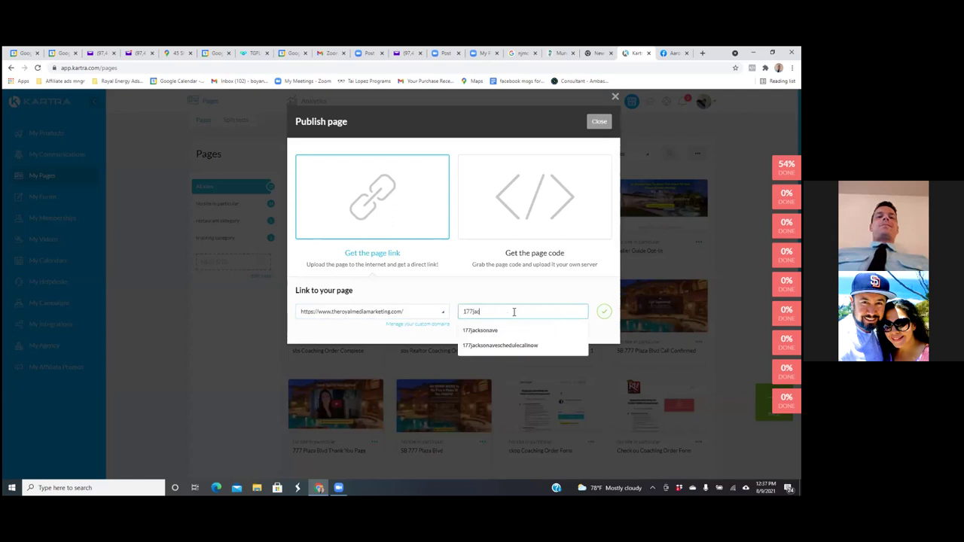
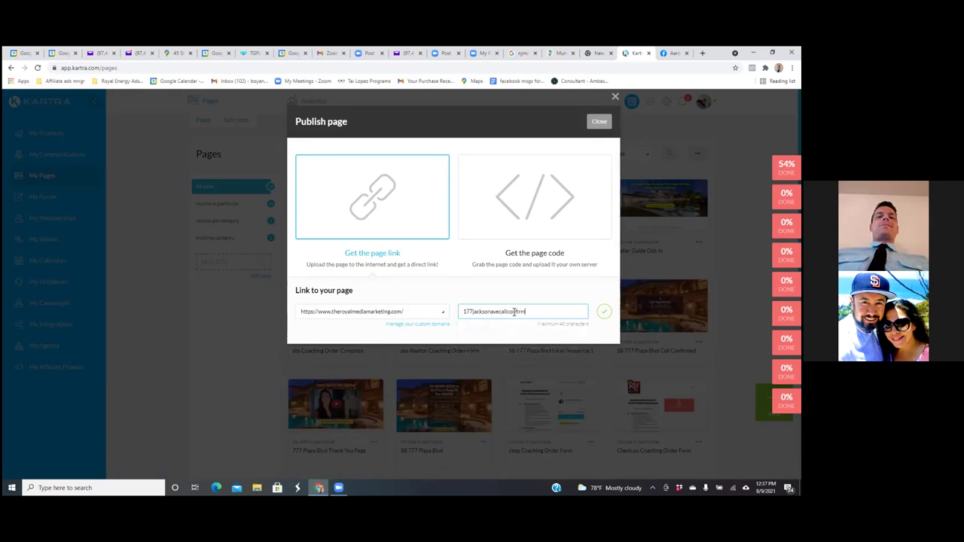
pyautogui.click(604, 312)
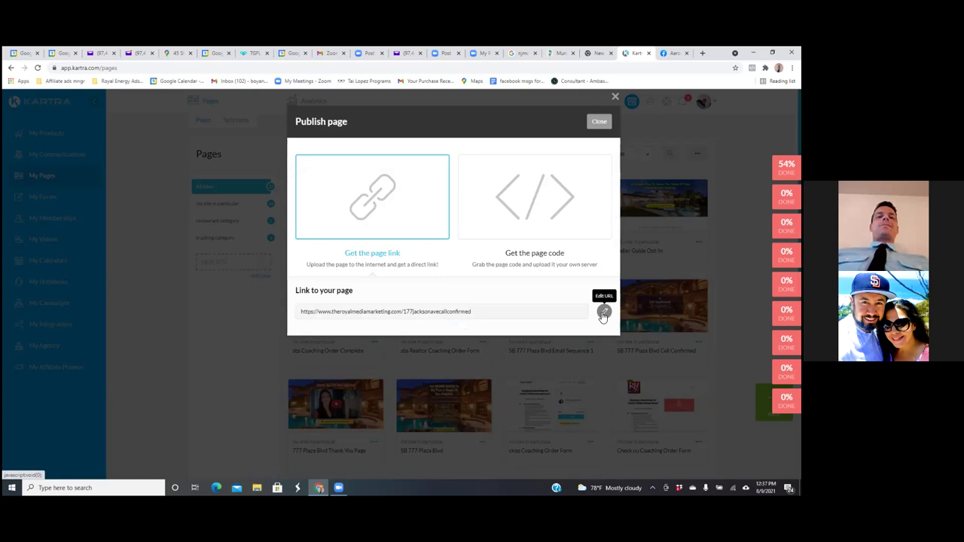
pyautogui.click(596, 122)
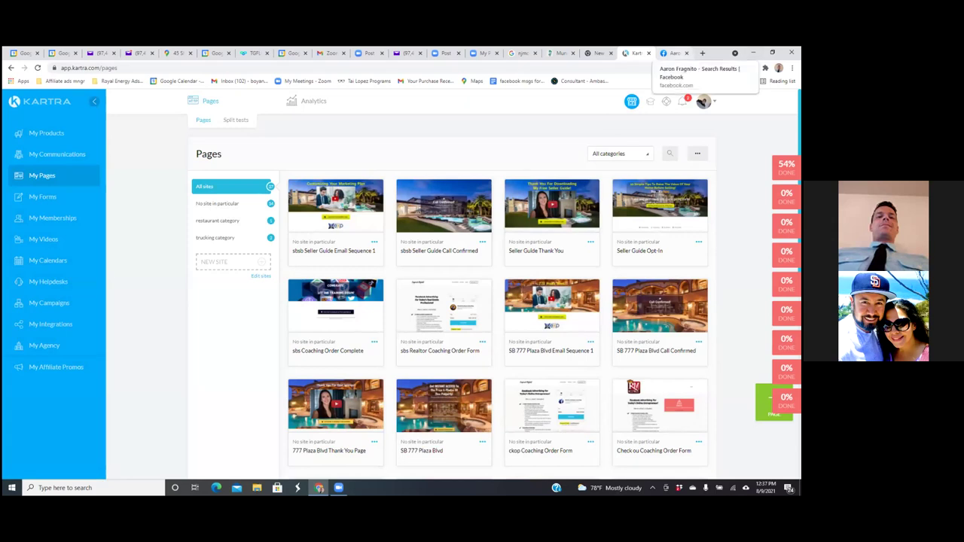
# Open Facebook Ads Manager on the Royal Media Marketing ad account's campaigns
pyautogui.click(673, 53)
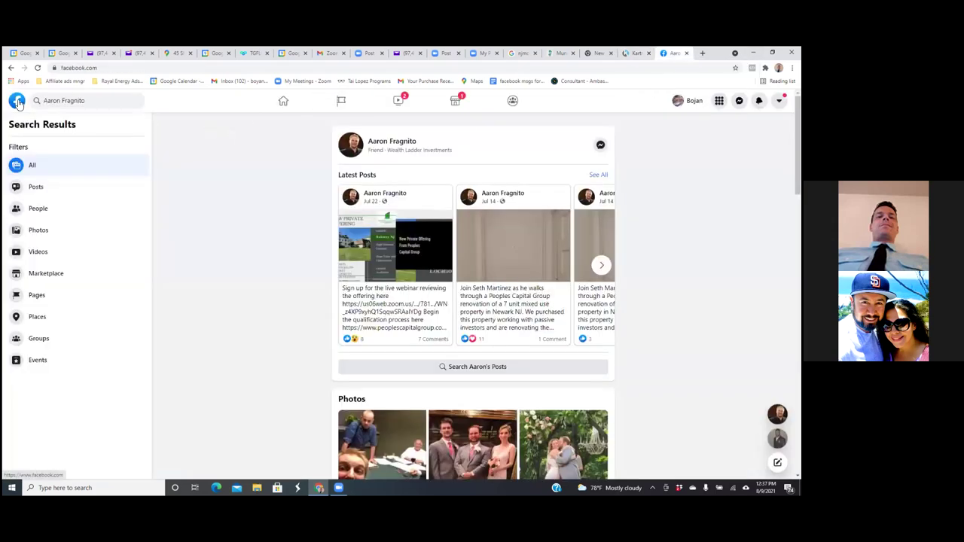
pyautogui.click(17, 102)
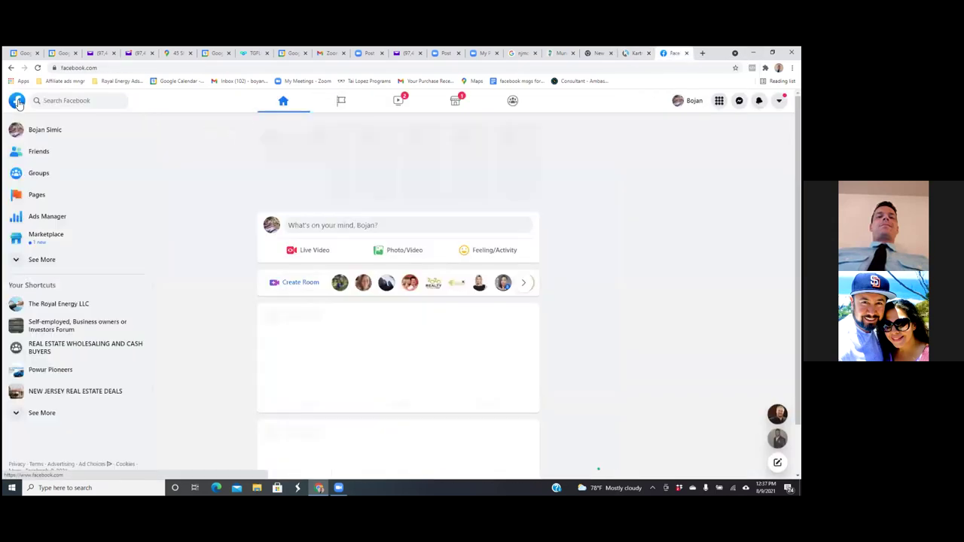
pyautogui.click(43, 216)
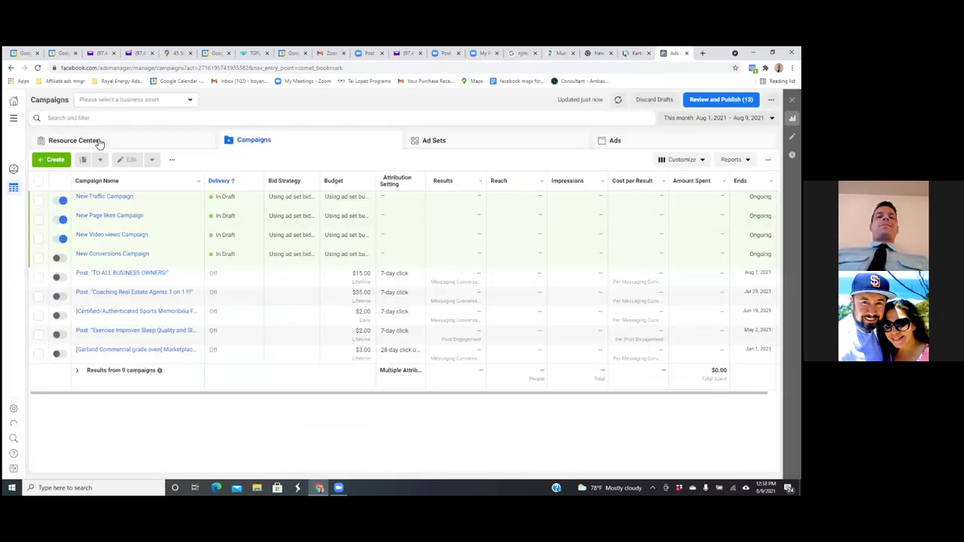
pyautogui.click(181, 100)
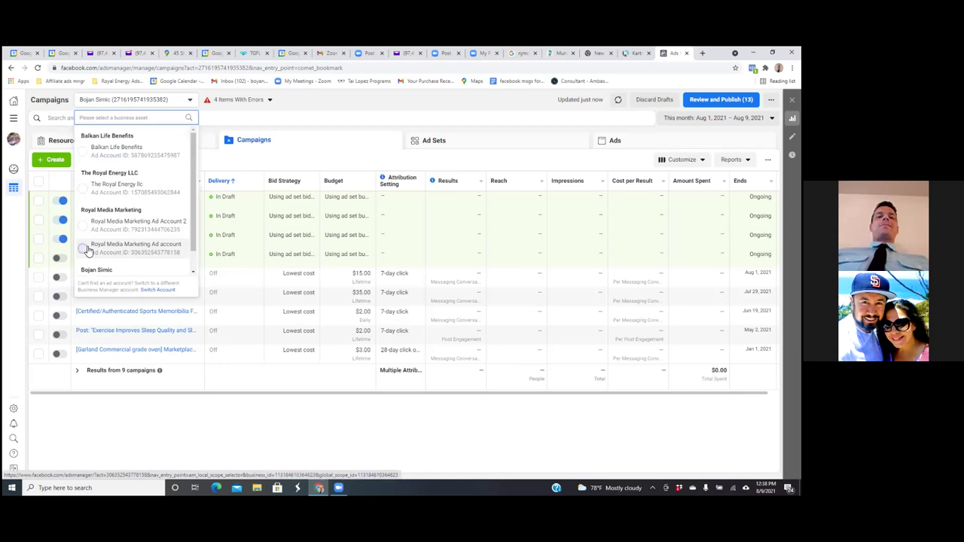
pyautogui.click(87, 250)
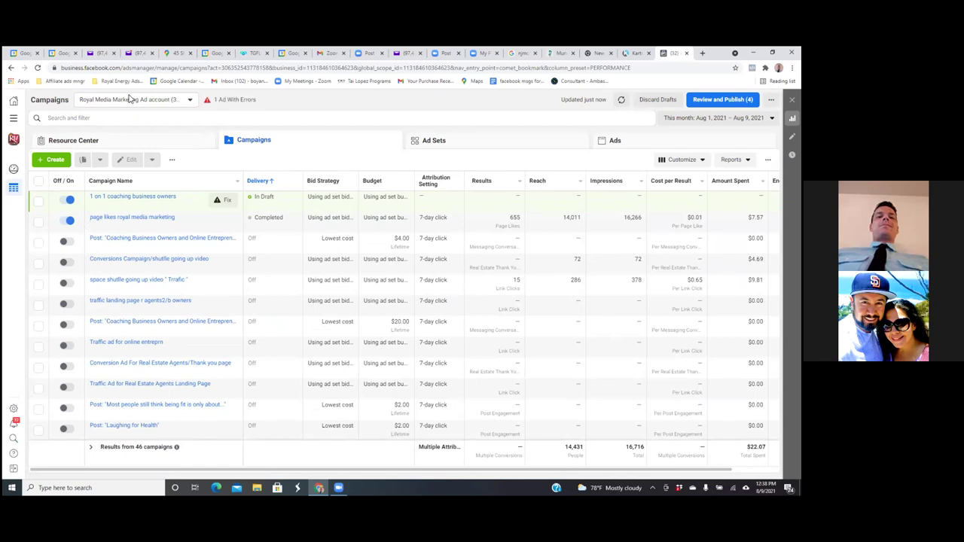
# Open Events Manager for Royal Media Marketing and list every website carrying its pixel
pyautogui.click(12, 120)
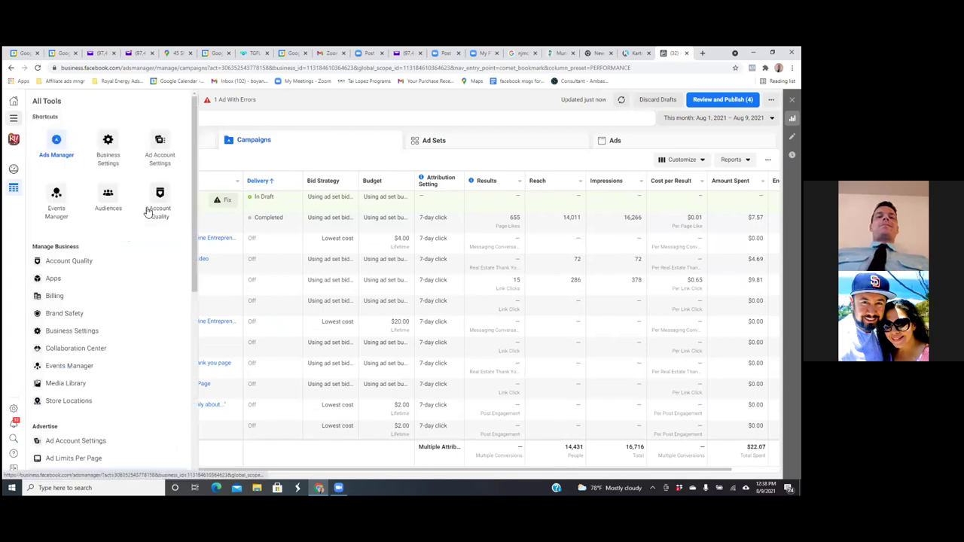
pyautogui.click(61, 202)
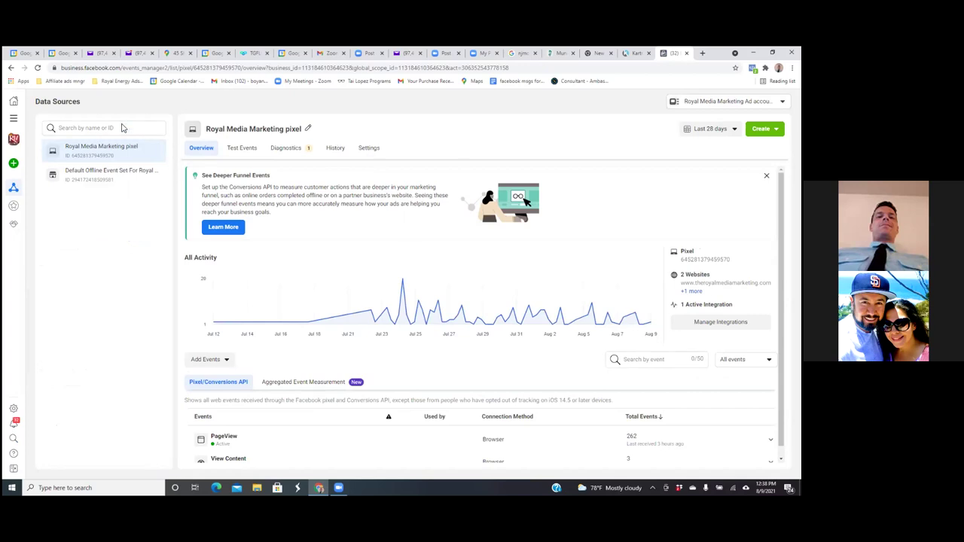
pyautogui.click(728, 101)
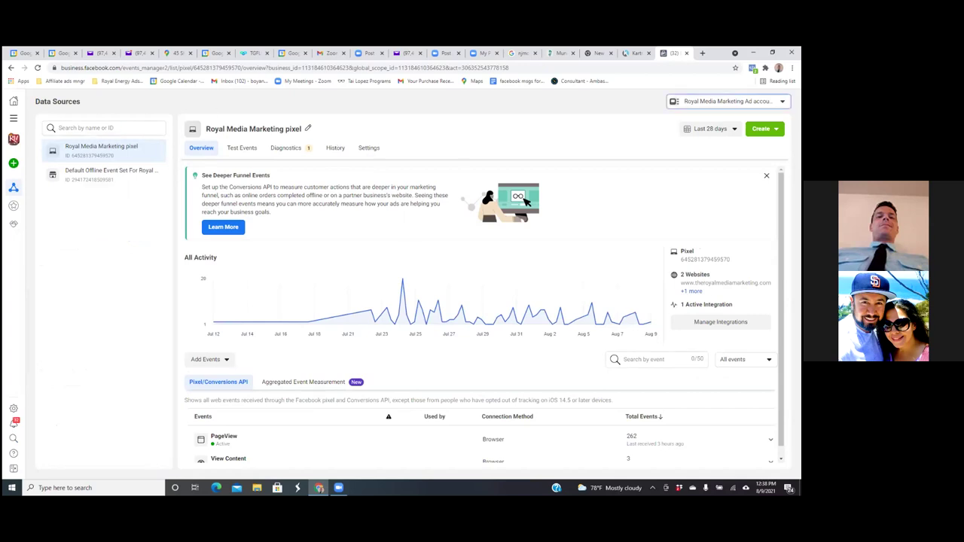
pyautogui.click(676, 139)
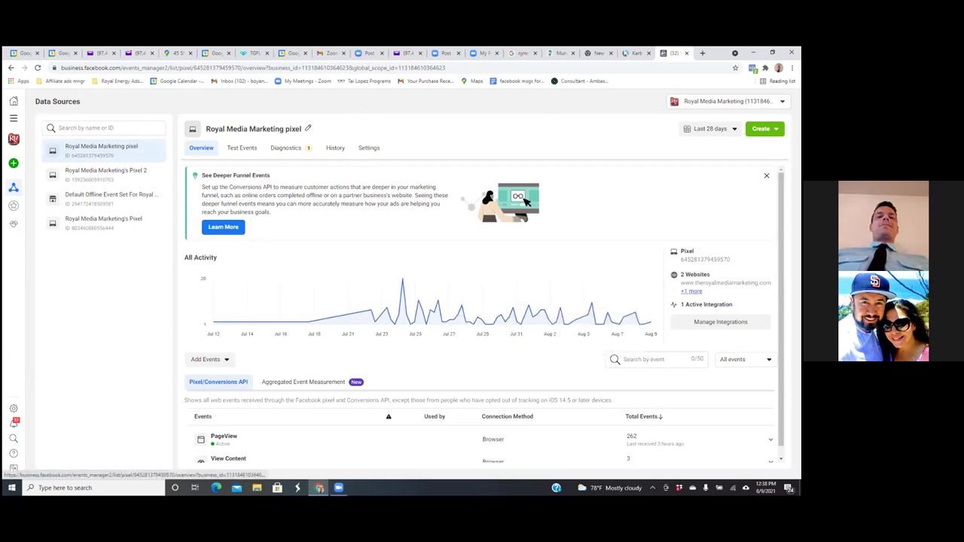
pyautogui.click(691, 292)
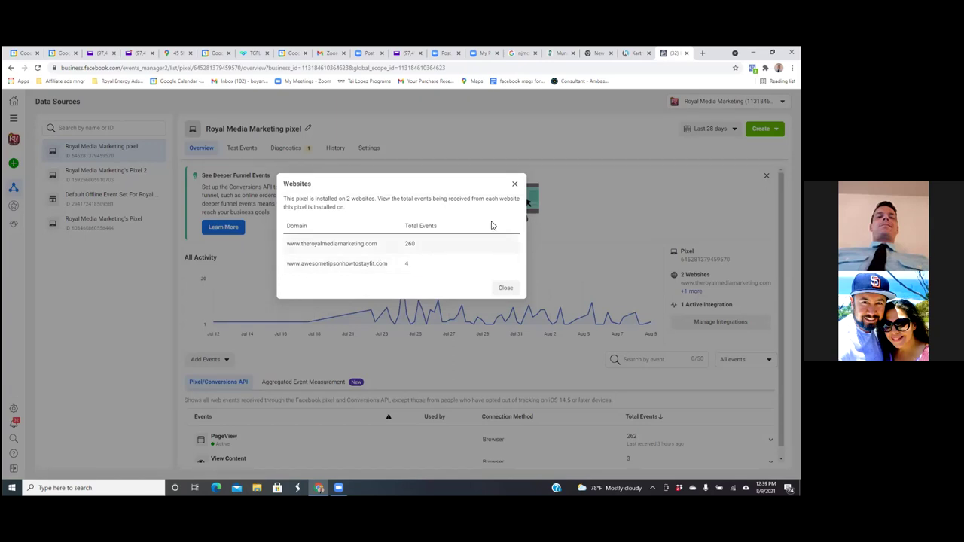
# Close the websites list and look over Pixel 2 before returning to the main pixel overview
pyautogui.click(515, 184)
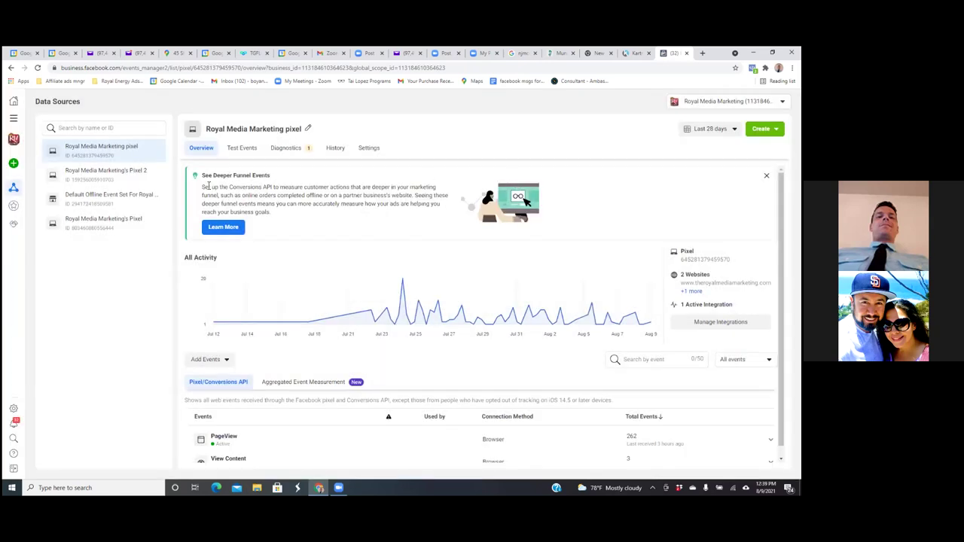
pyautogui.click(118, 178)
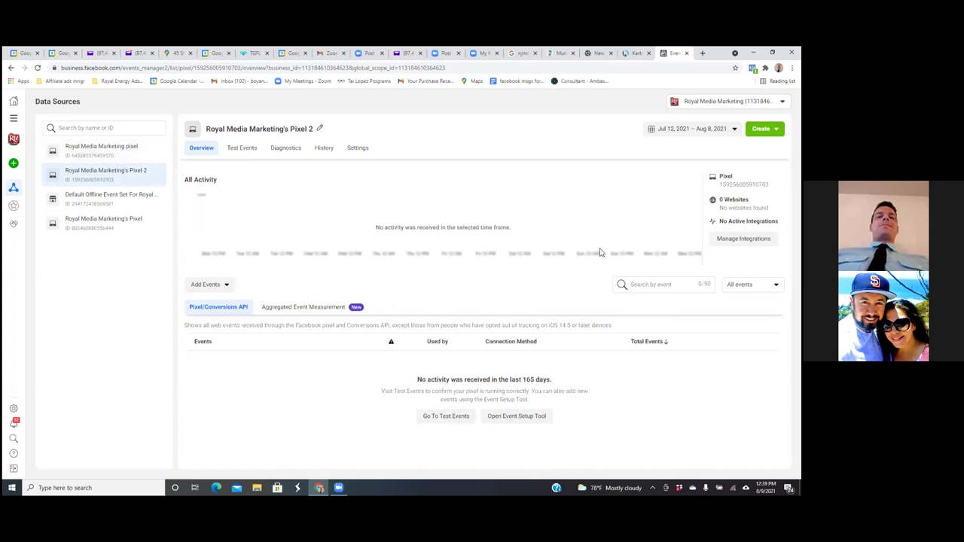
pyautogui.click(109, 149)
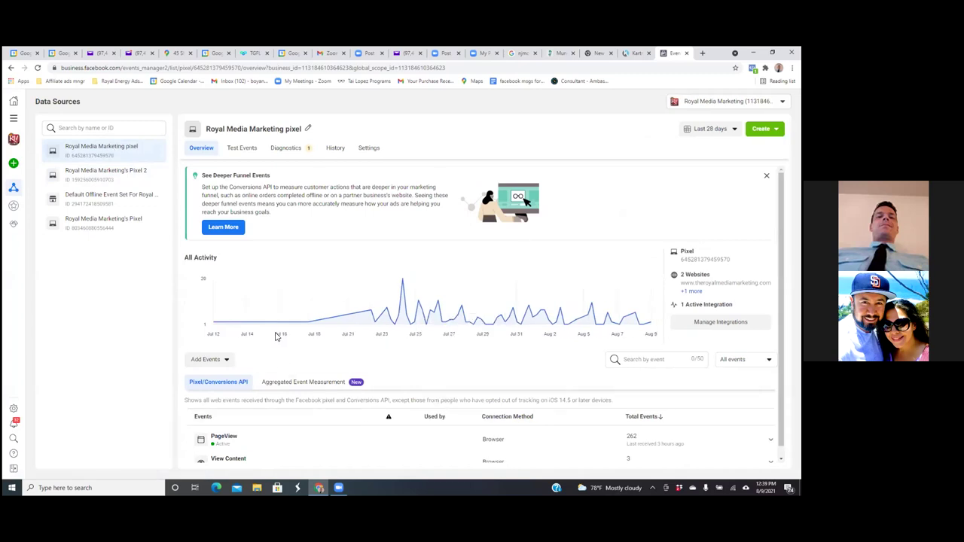
# Copy the pixel base code via Add Events > manual install, then return to Kartra
pyautogui.click(223, 361)
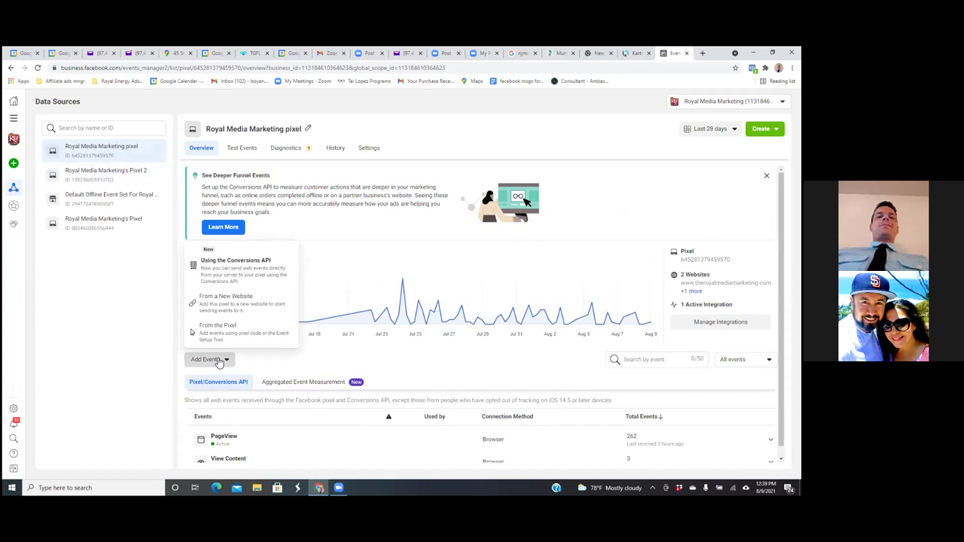
pyautogui.click(223, 306)
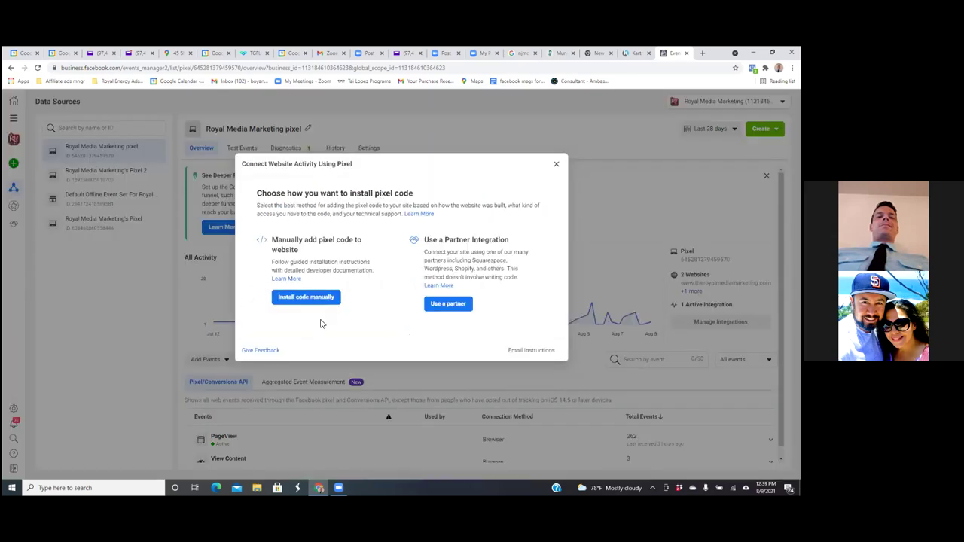
pyautogui.click(294, 298)
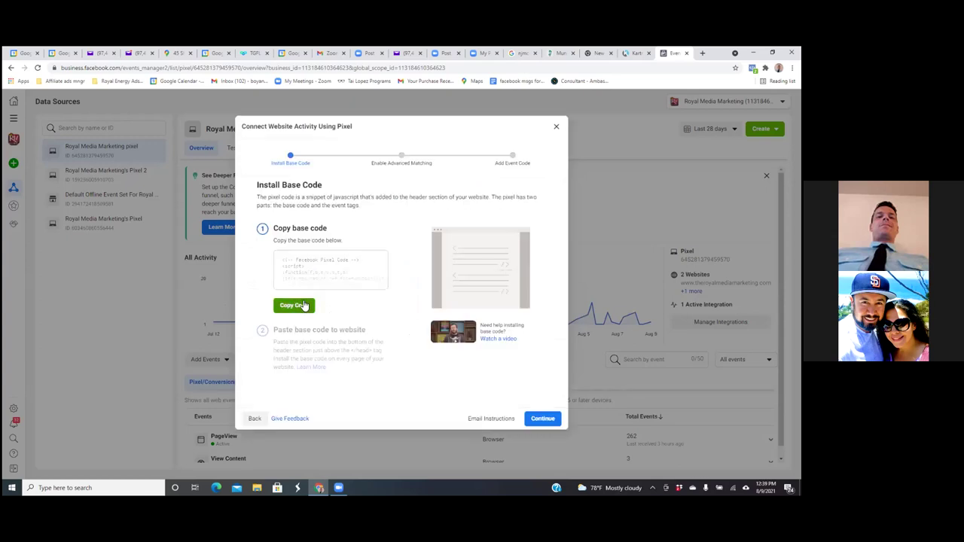
pyautogui.click(305, 308)
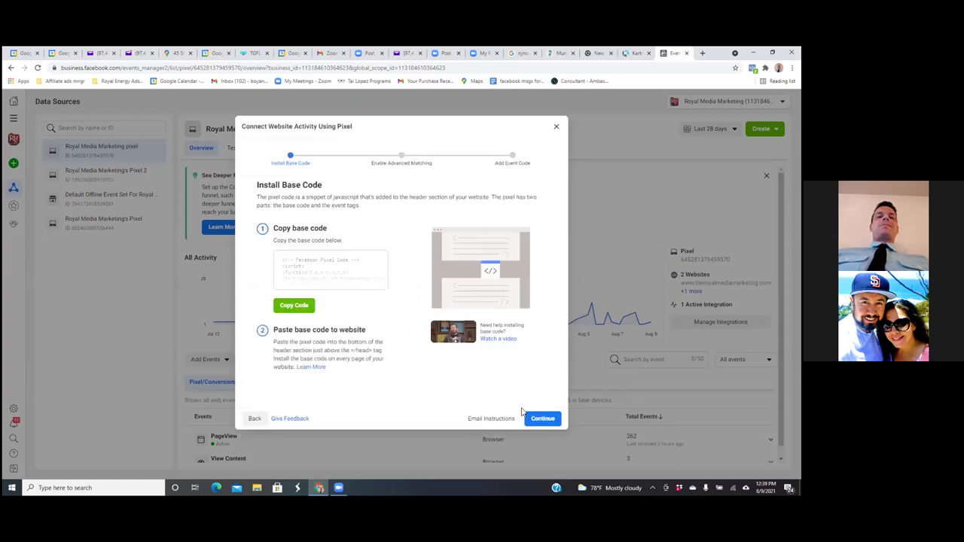
pyautogui.click(542, 420)
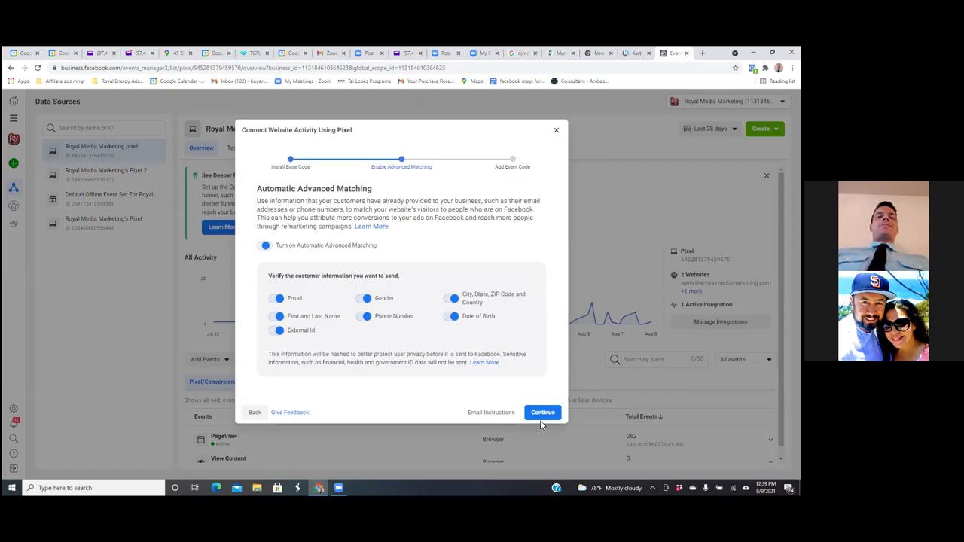
pyautogui.click(636, 53)
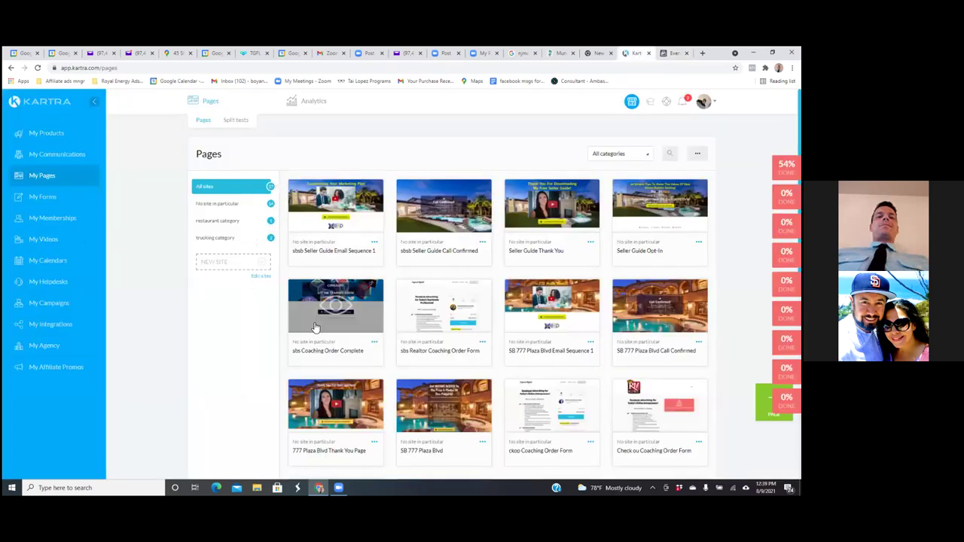
pyautogui.click(482, 443)
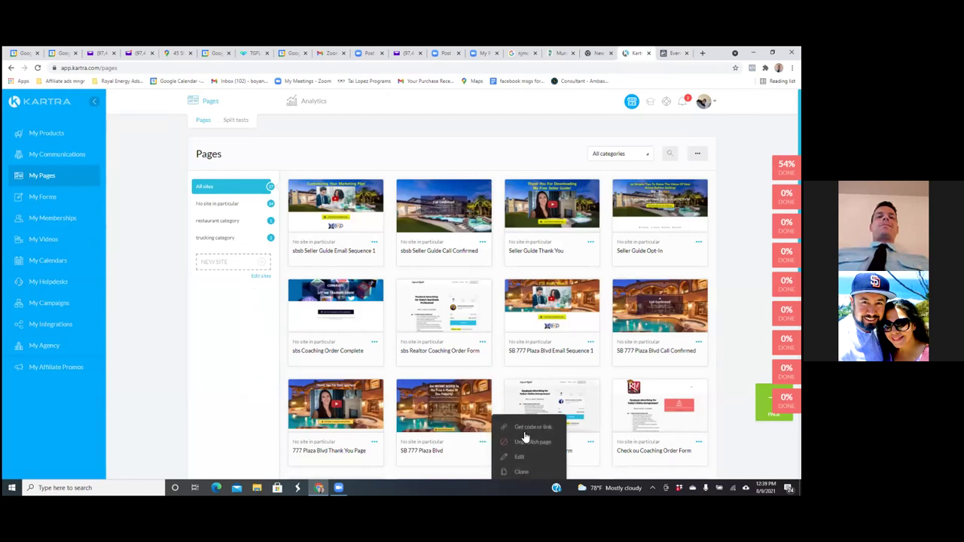
pyautogui.click(518, 458)
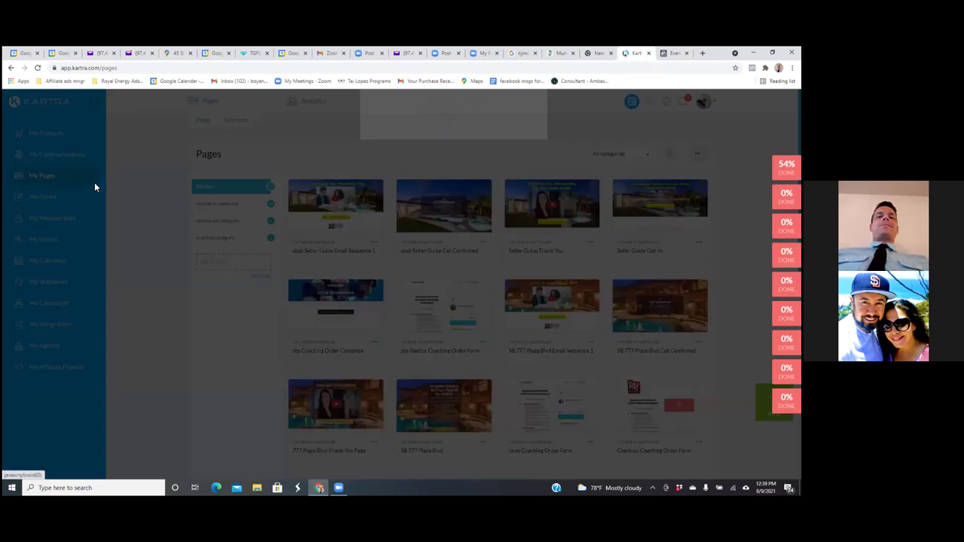
pyautogui.click(529, 123)
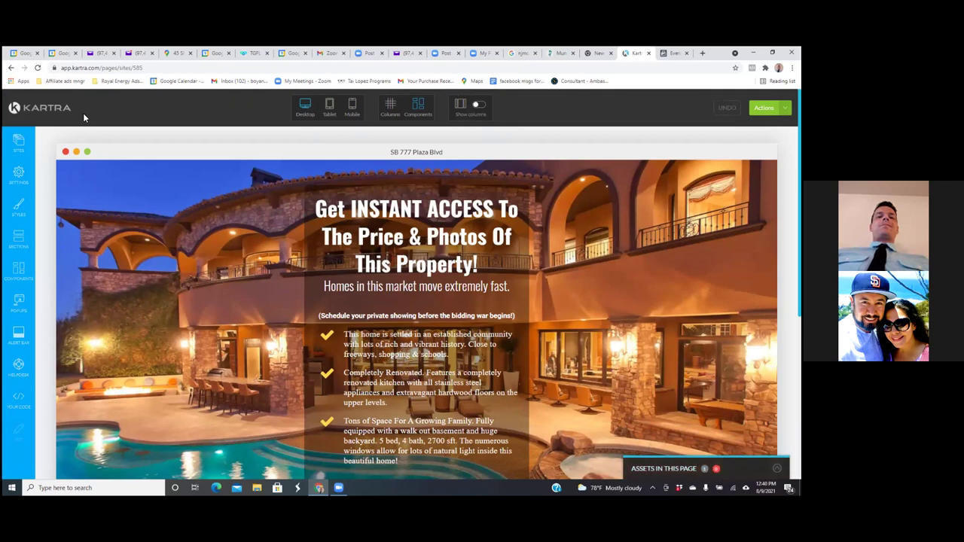
pyautogui.click(11, 69)
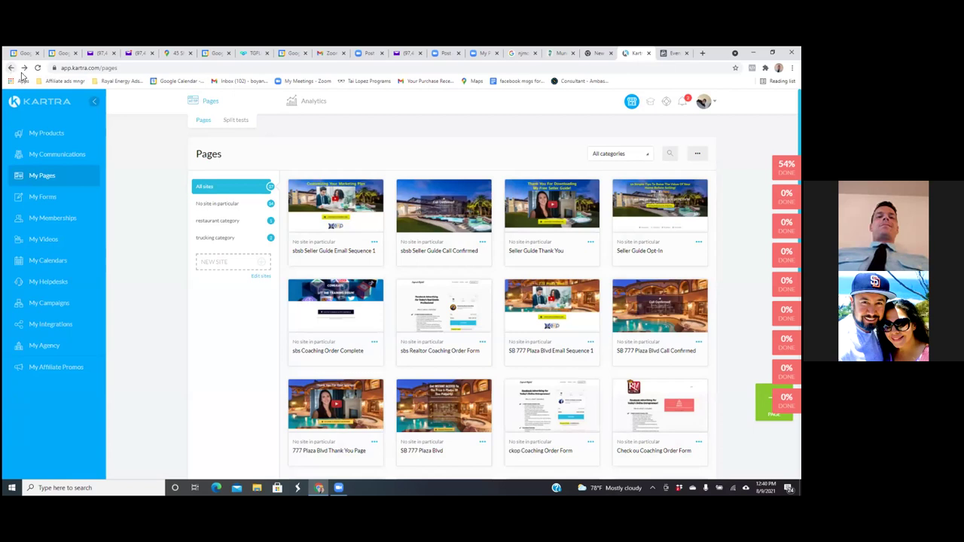
pyautogui.click(482, 443)
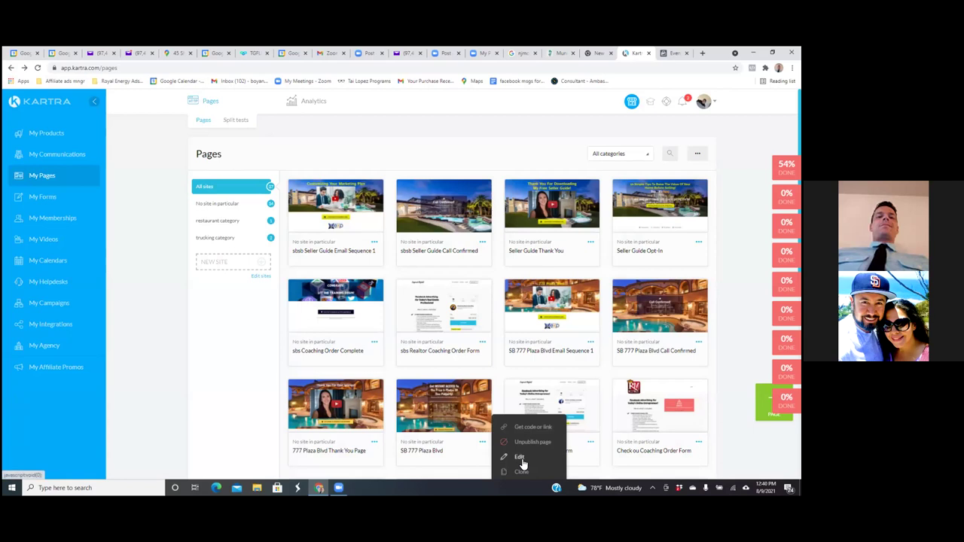
pyautogui.click(520, 459)
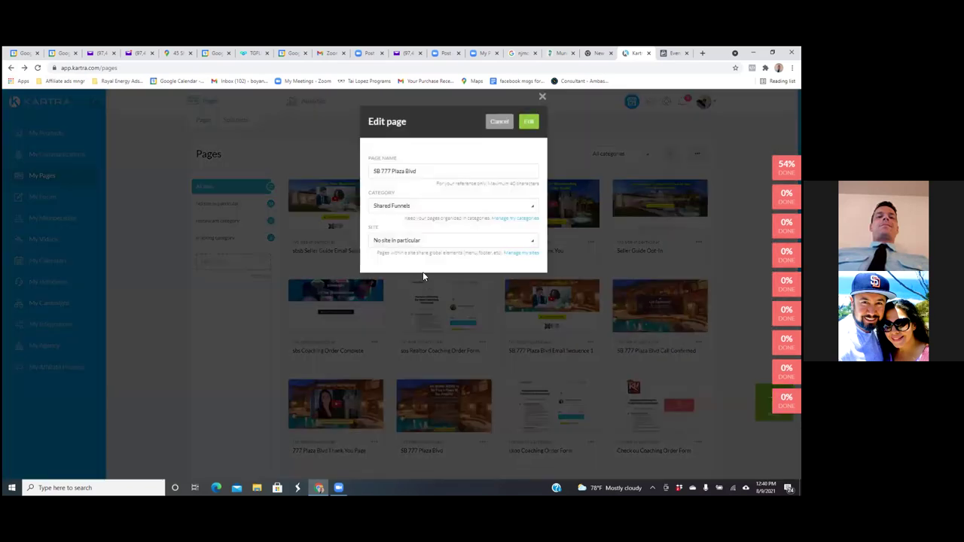
pyautogui.click(431, 174)
pyautogui.press('BackSpace')
pyautogui.press('BackSpace')
pyautogui.press('BackSpace')
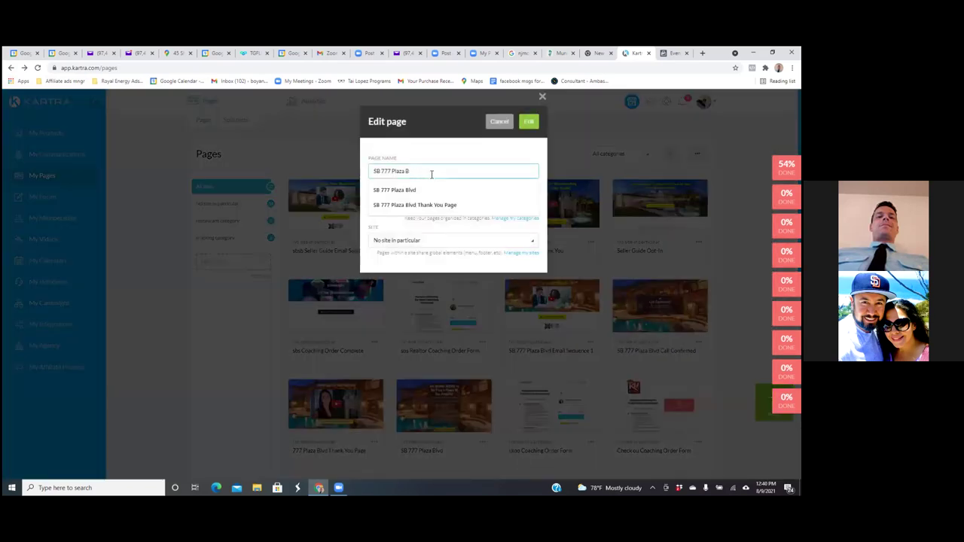
pyautogui.press('BackSpace')
pyautogui.press('BackSpace')
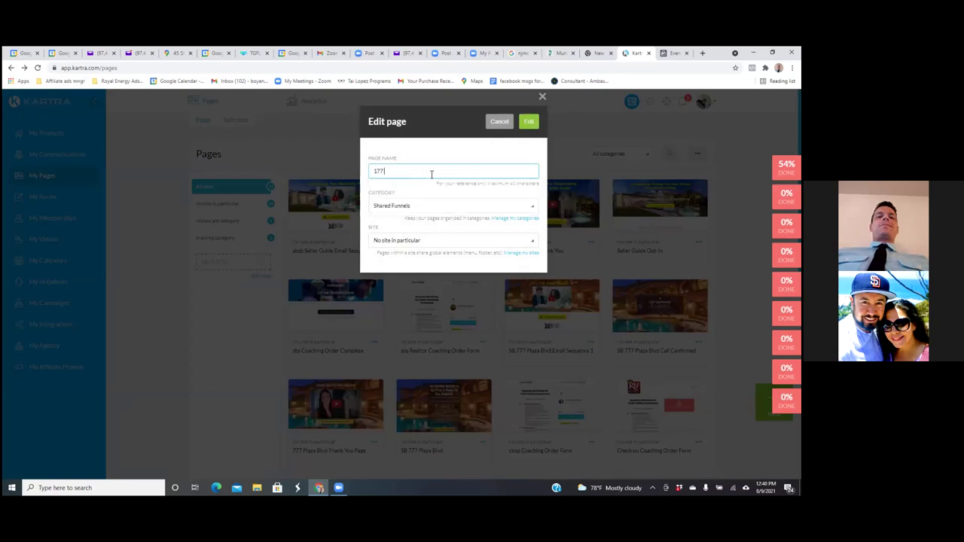
pyautogui.click(532, 211)
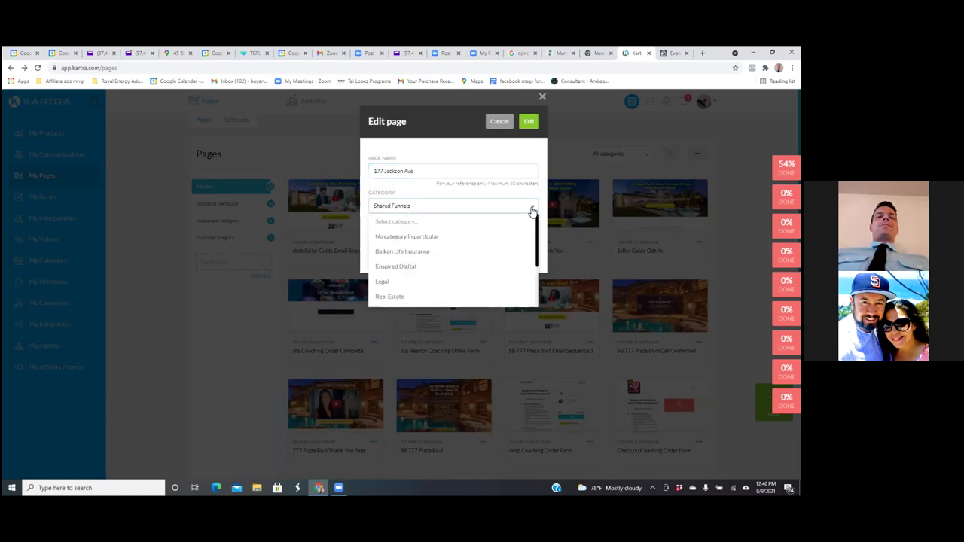
pyautogui.click(409, 238)
pyautogui.click(409, 241)
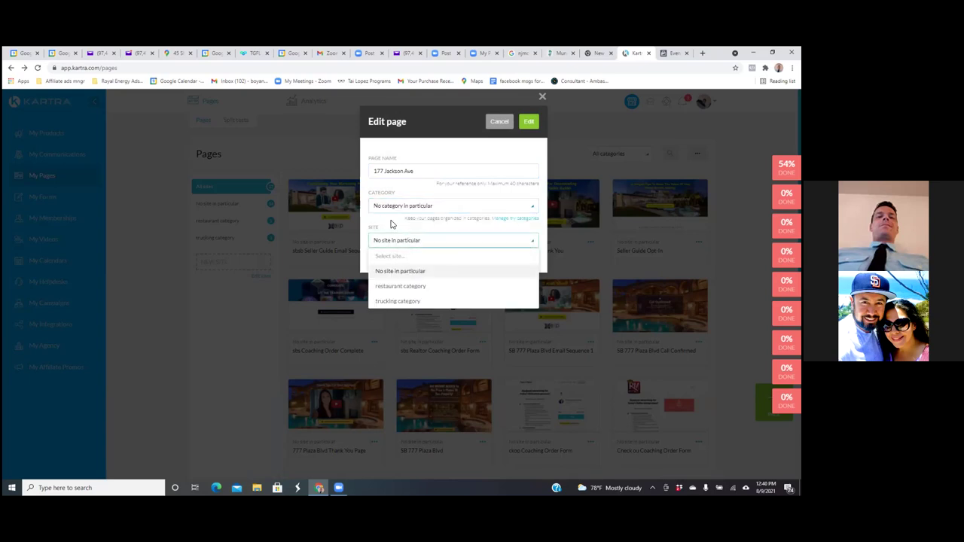
pyautogui.click(397, 230)
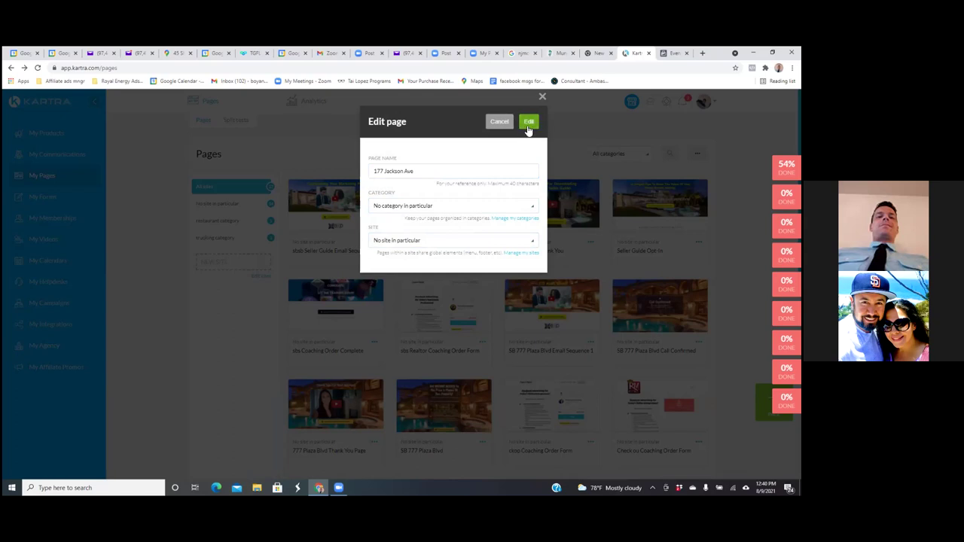
pyautogui.click(443, 172)
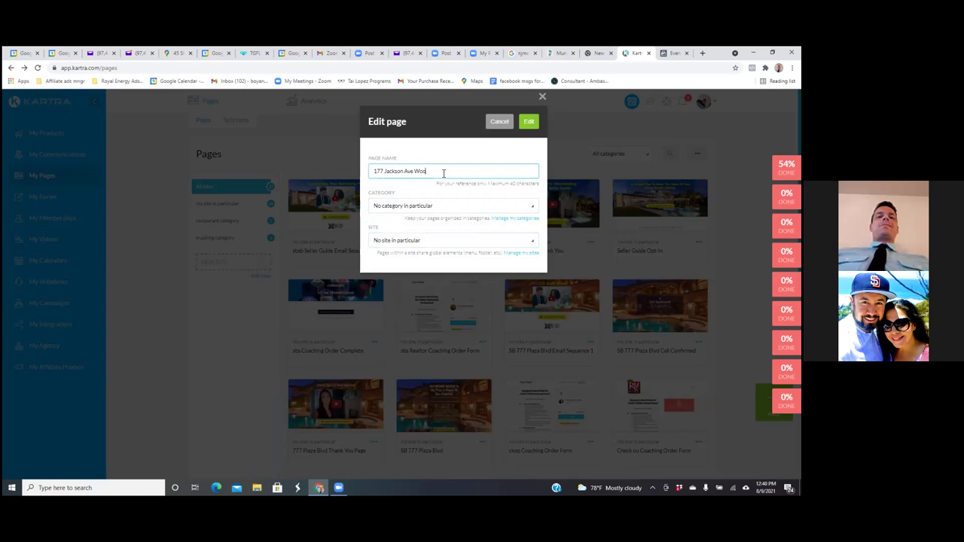
pyautogui.click(532, 124)
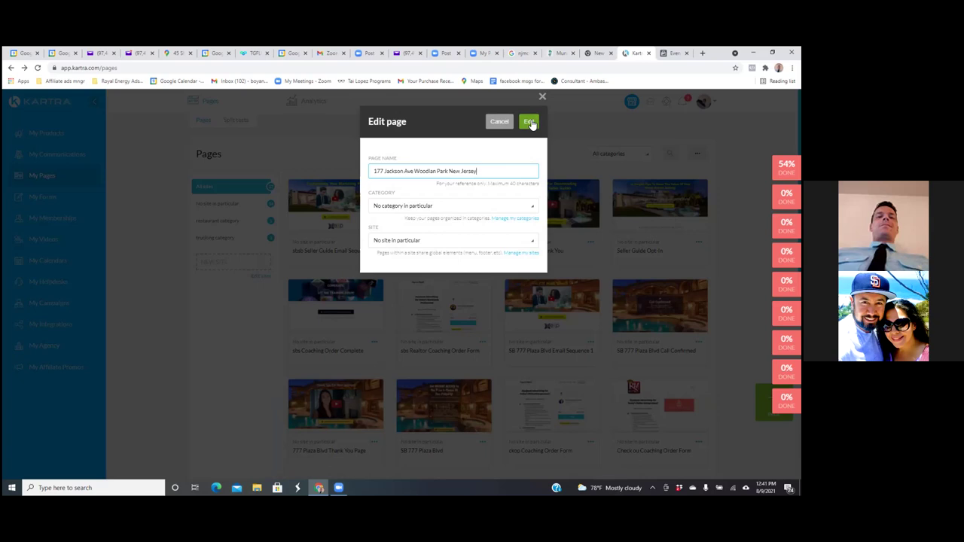
pyautogui.click(531, 123)
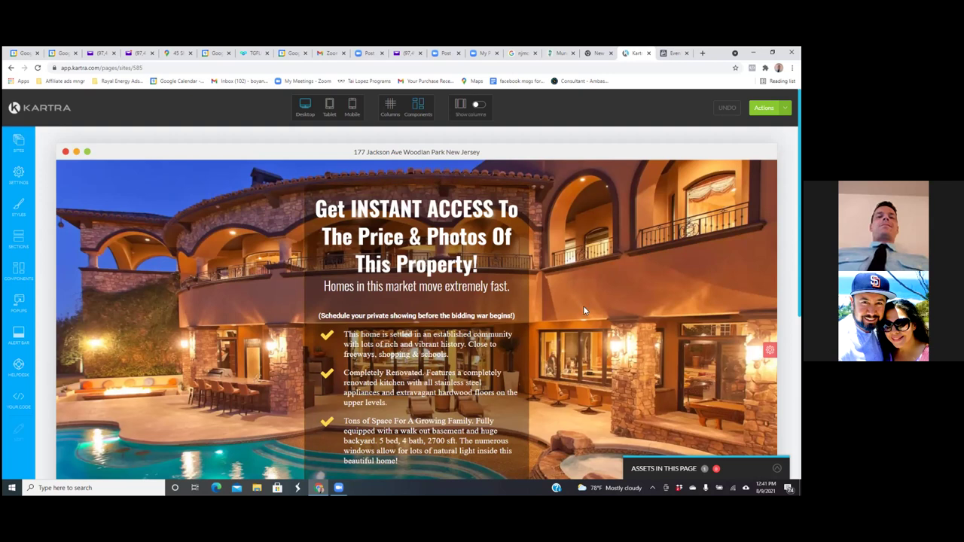
pyautogui.scroll(-1, 583, 310)
pyautogui.scroll(1, 584, 310)
pyautogui.click(18, 175)
pyautogui.click(125, 178)
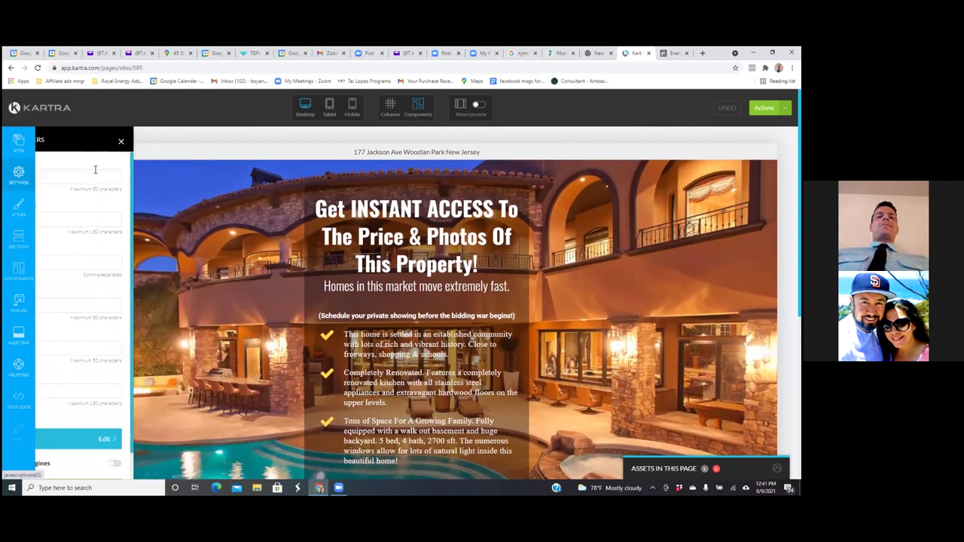
pyautogui.click(19, 183)
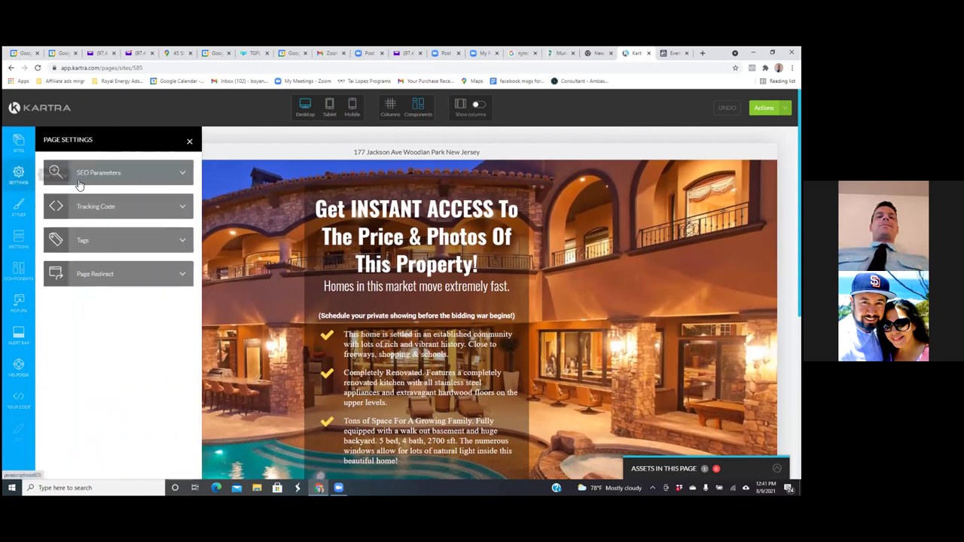
pyautogui.click(172, 175)
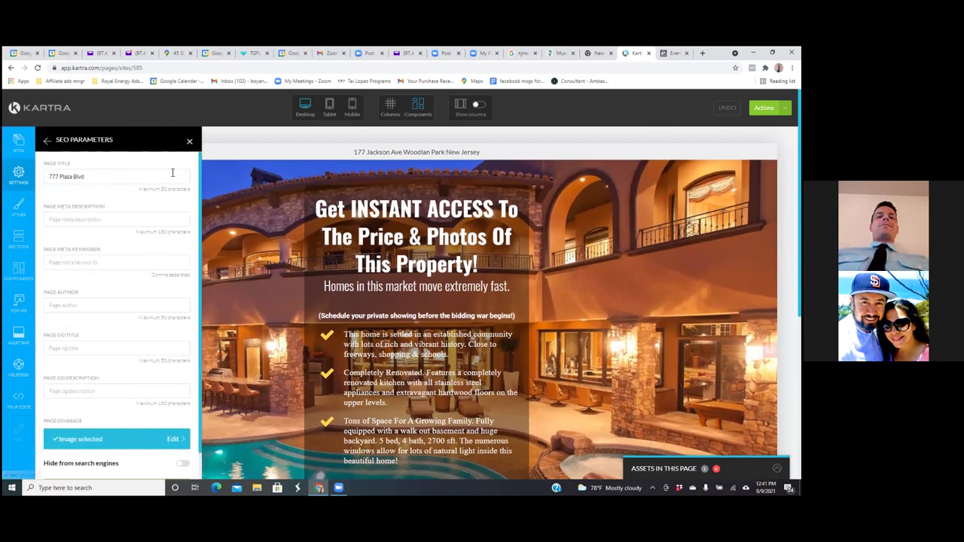
pyautogui.click(122, 176)
pyautogui.press('BackSpace')
pyautogui.press('BackSpace')
pyautogui.press('BackSpace')
pyautogui.press('BackSpace')
pyautogui.press('BackSpace')
pyautogui.press('BackSpace')
pyautogui.press('BackSpace')
pyautogui.press('BackSpace')
pyautogui.press('BackSpace')
pyautogui.press('BackSpace')
pyautogui.press('BackSpace')
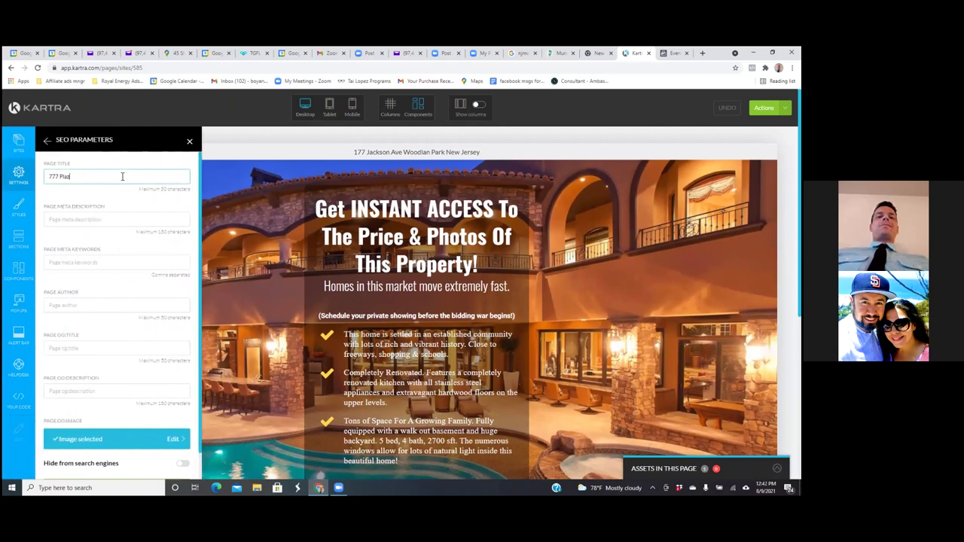
pyautogui.press('BackSpace')
pyautogui.press('BackSpace')
pyautogui.press('BackSpace')
pyautogui.click(65, 179)
pyautogui.press('BackSpace')
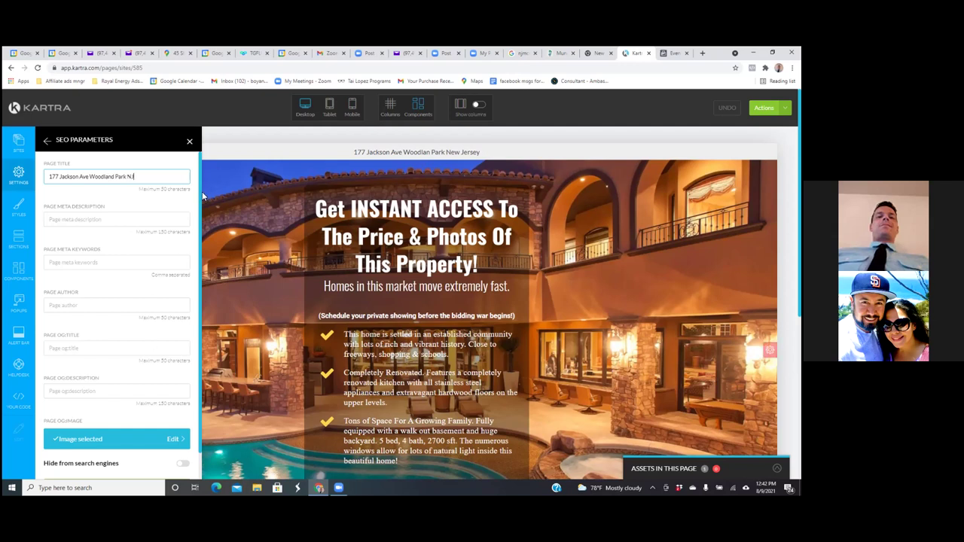
# Edit the OG sharing image to bring up the image library
pyautogui.scroll(-1, 151, 316)
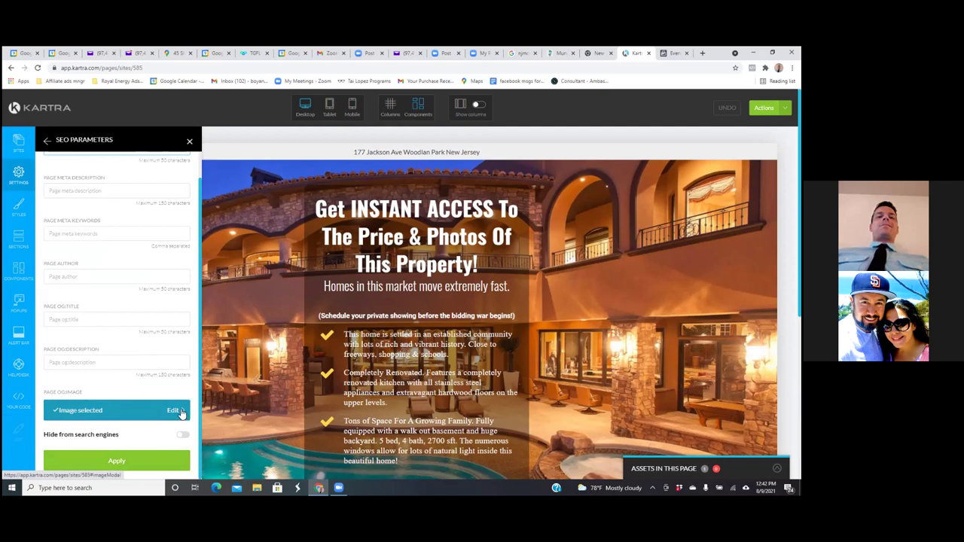
pyautogui.click(180, 411)
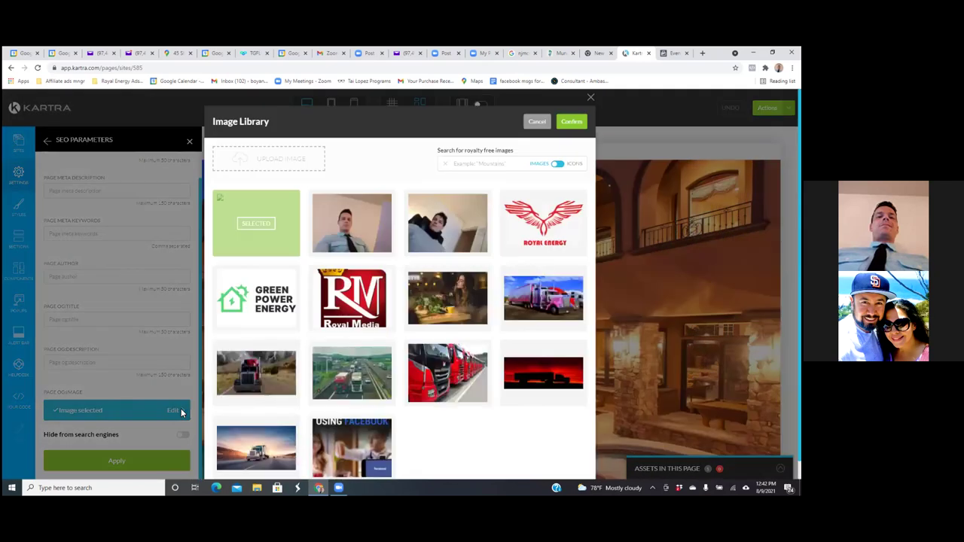
pyautogui.moveTo(367, 220)
pyautogui.click(702, 53)
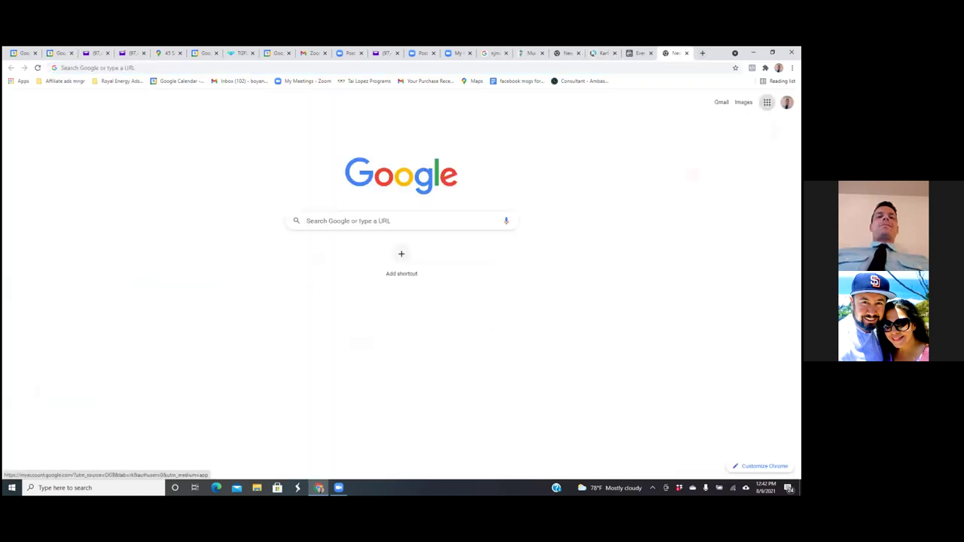
pyautogui.click(767, 102)
pyautogui.click(771, 291)
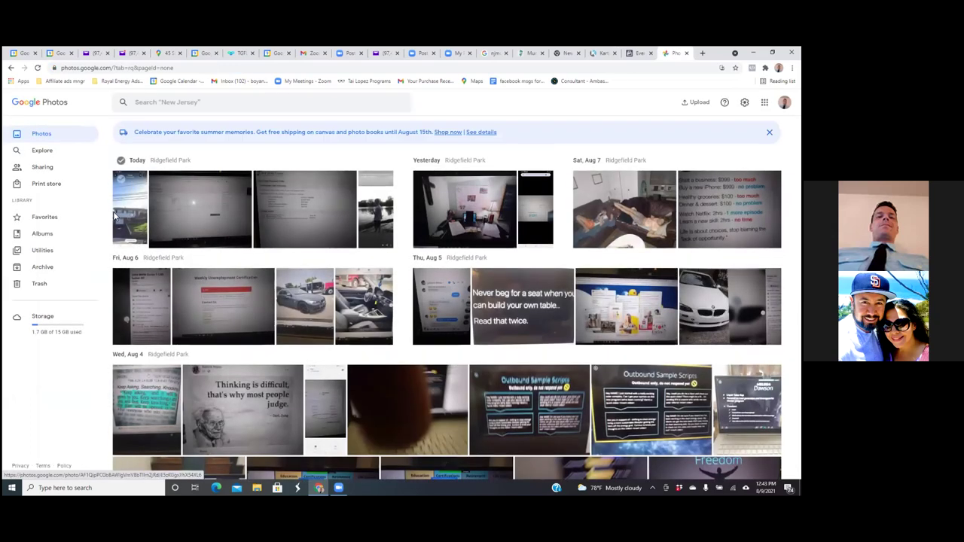
pyautogui.click(121, 216)
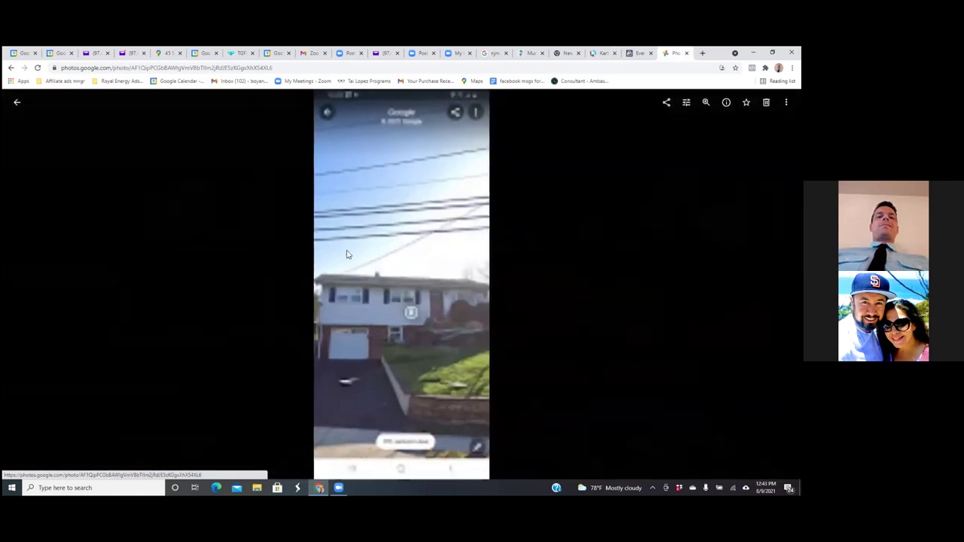
pyautogui.click(441, 295)
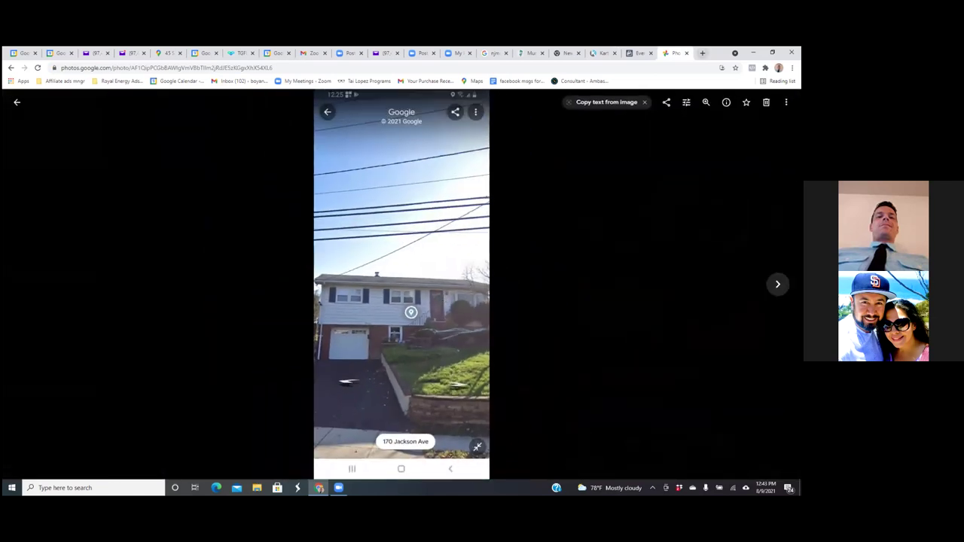
pyautogui.click(686, 53)
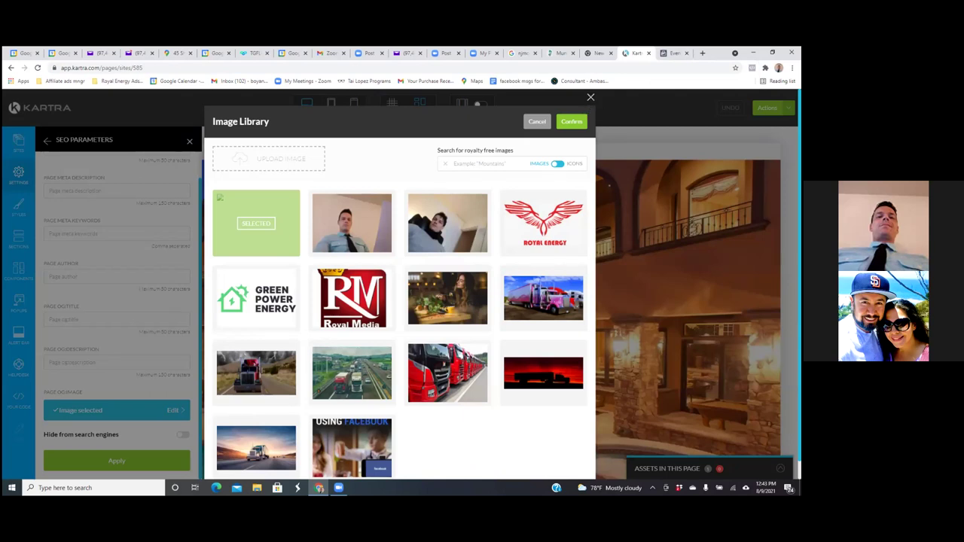
# Search Google for 'houses' in a new tab and switch to image results
pyautogui.click(702, 52)
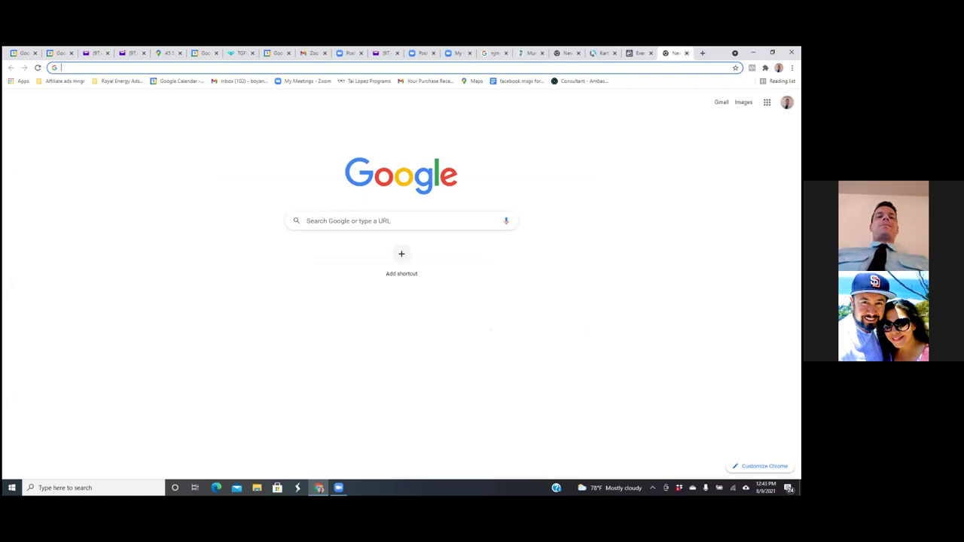
pyautogui.click(410, 219)
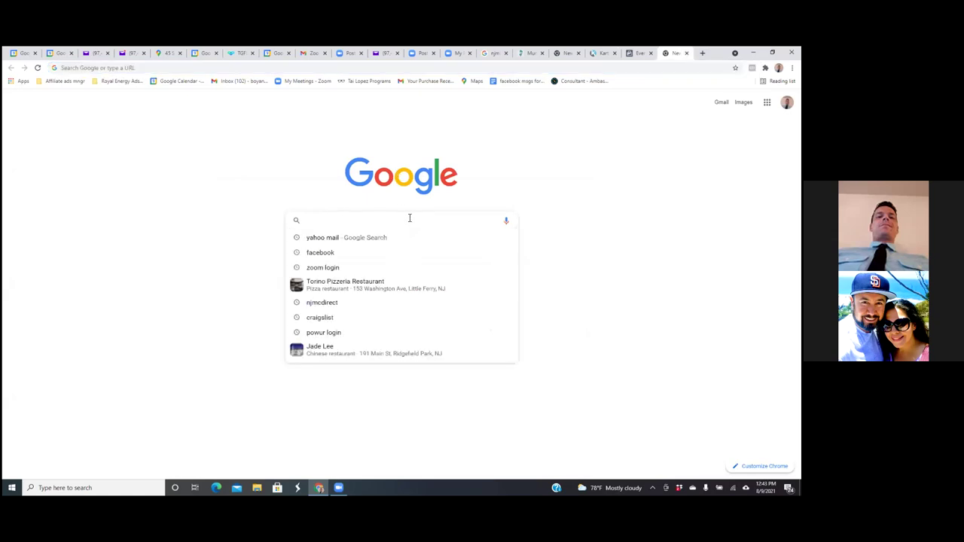
pyautogui.write('house')
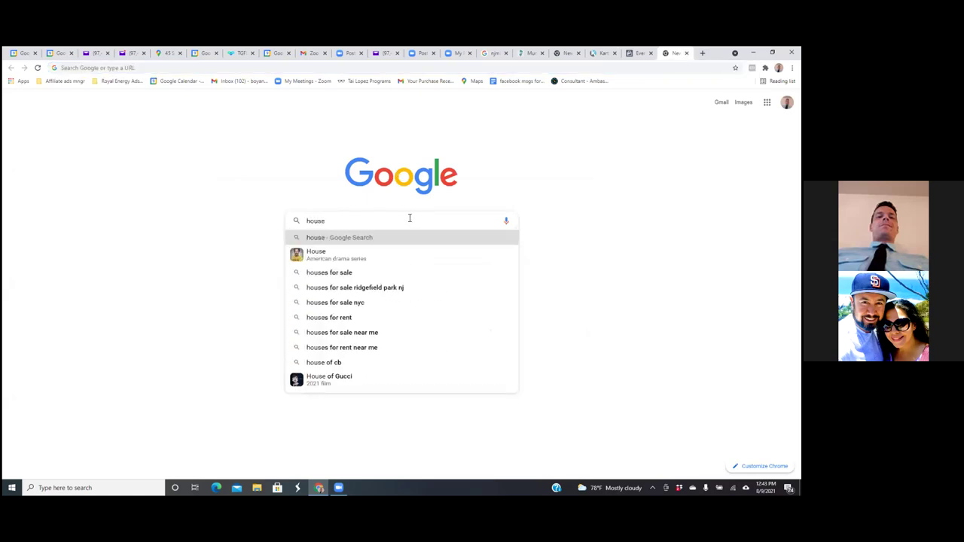
pyautogui.write('s')
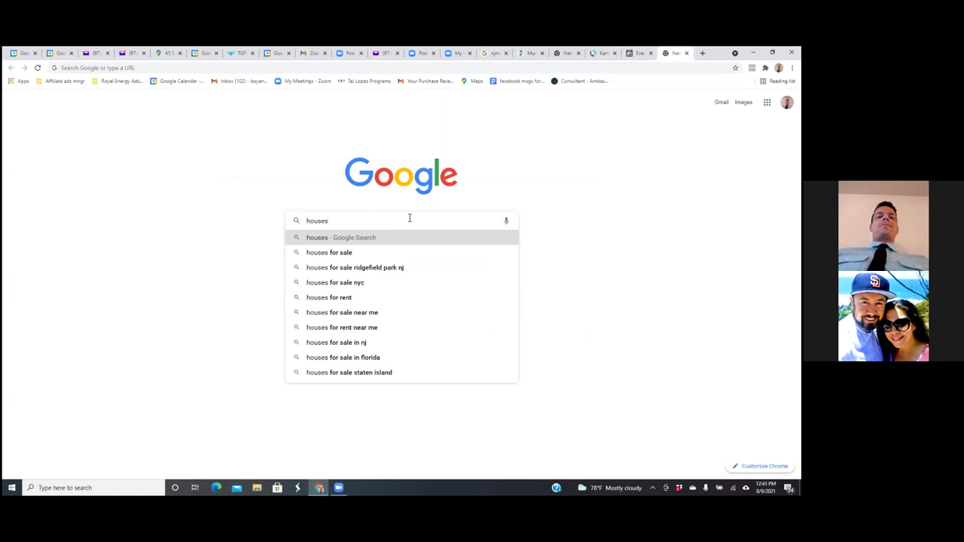
pyautogui.press('Return')
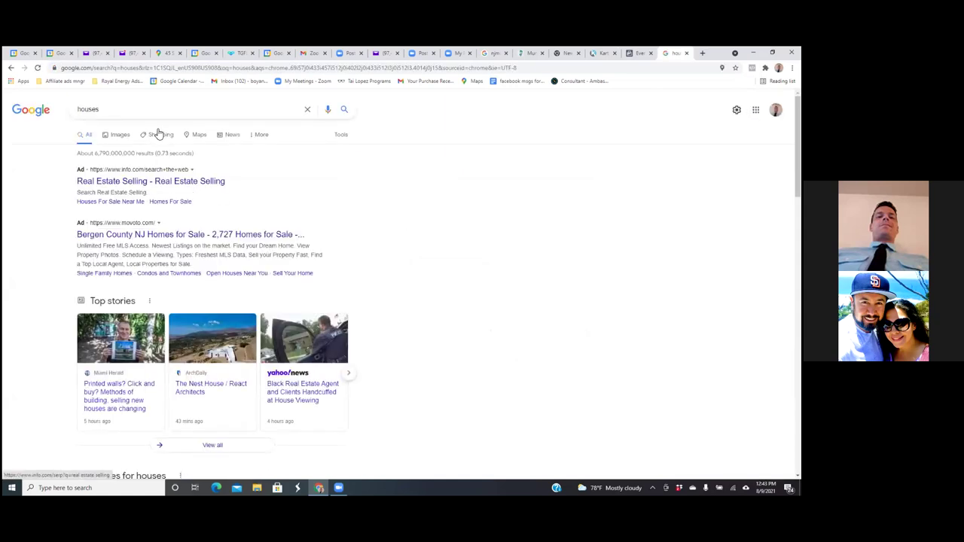
pyautogui.click(118, 136)
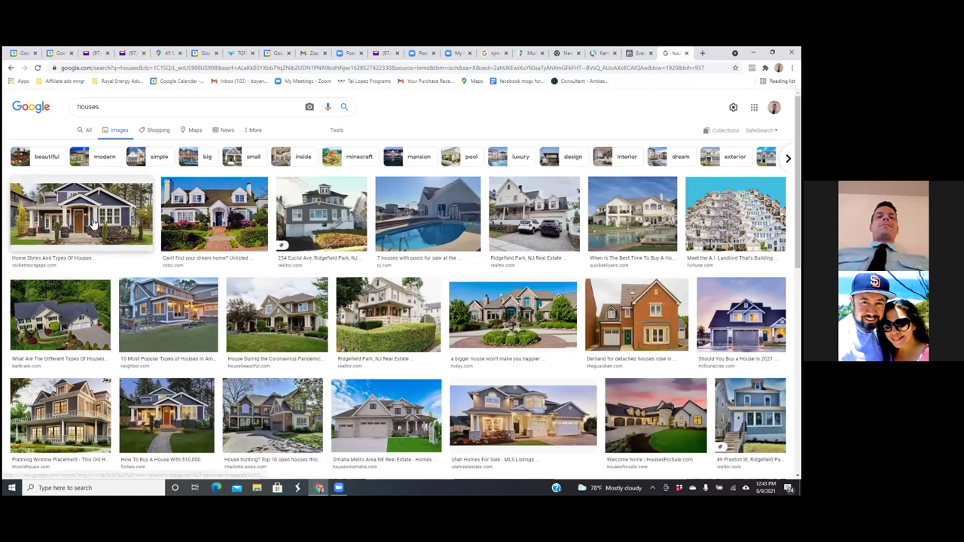
# Save the blue craftsman house photo as types-of-homes-hero in Downloads
pyautogui.click(93, 223)
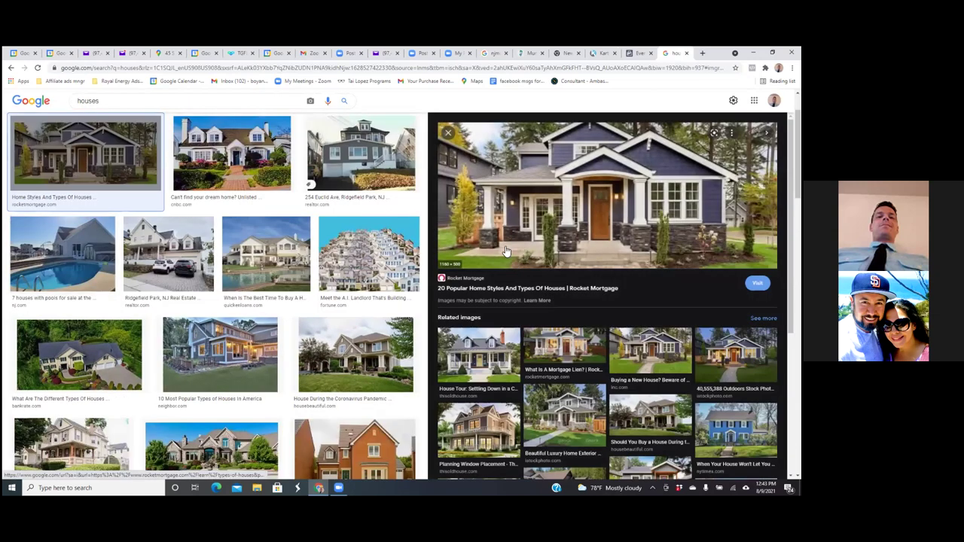
pyautogui.rightClick(505, 251)
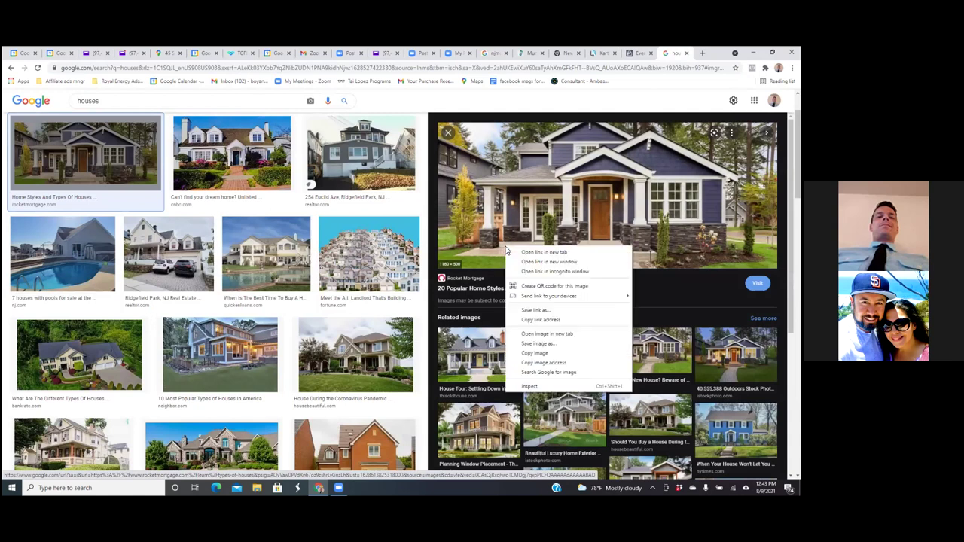
pyautogui.click(540, 344)
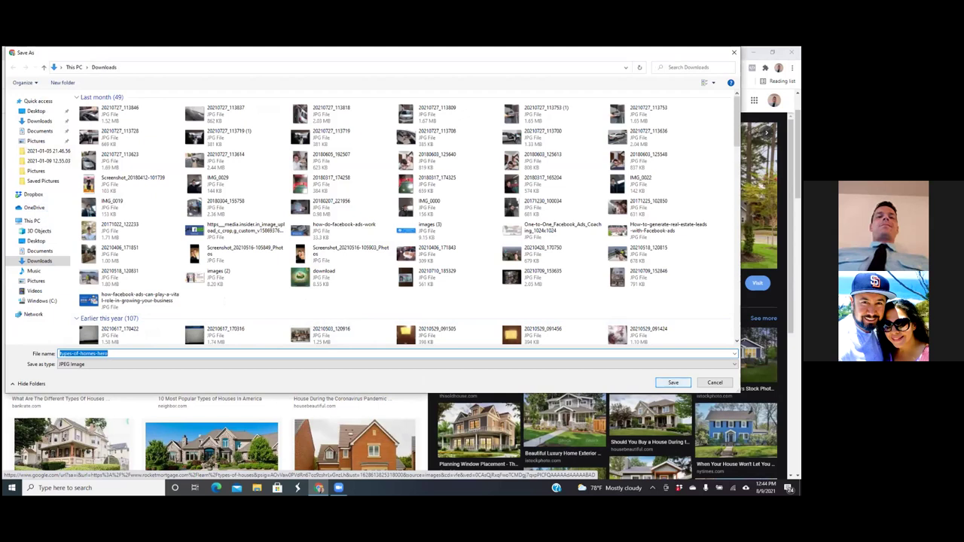
pyautogui.click(673, 383)
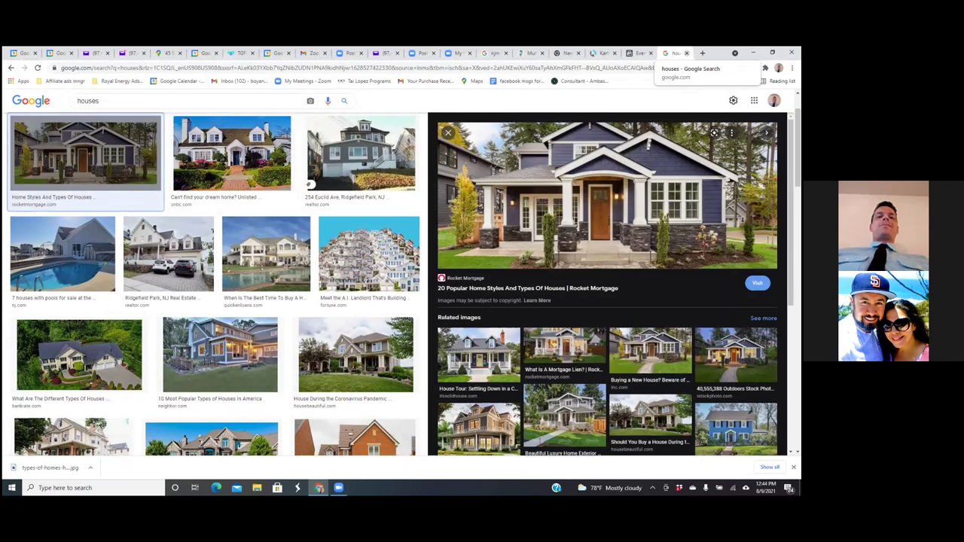
# Upload types-of-homes-hero to the Image Library and confirm it as the OG image
pyautogui.click(686, 53)
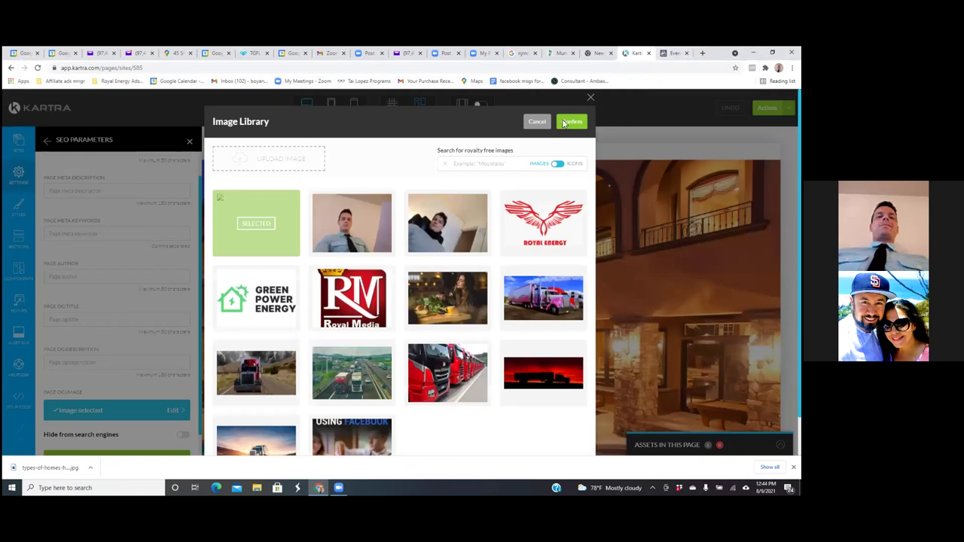
pyautogui.click(261, 164)
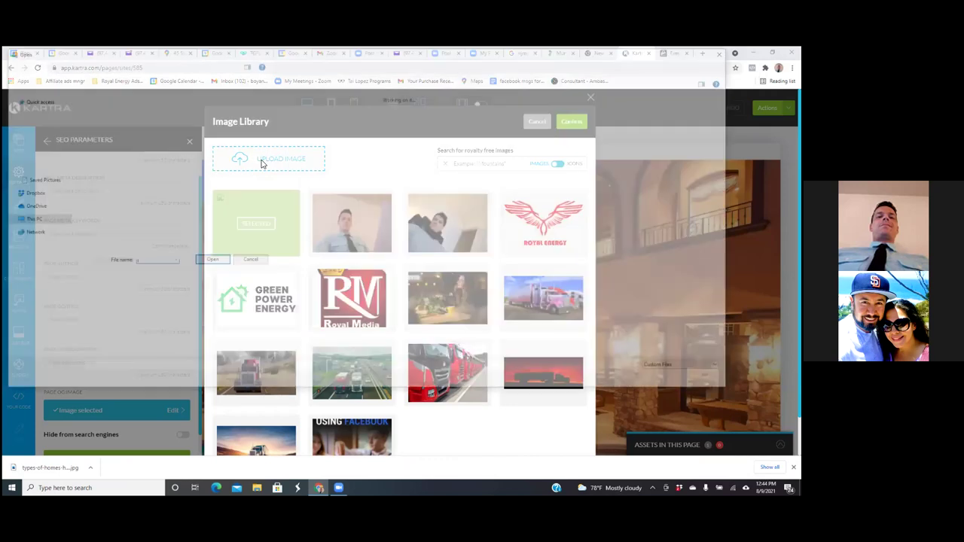
pyautogui.click(95, 115)
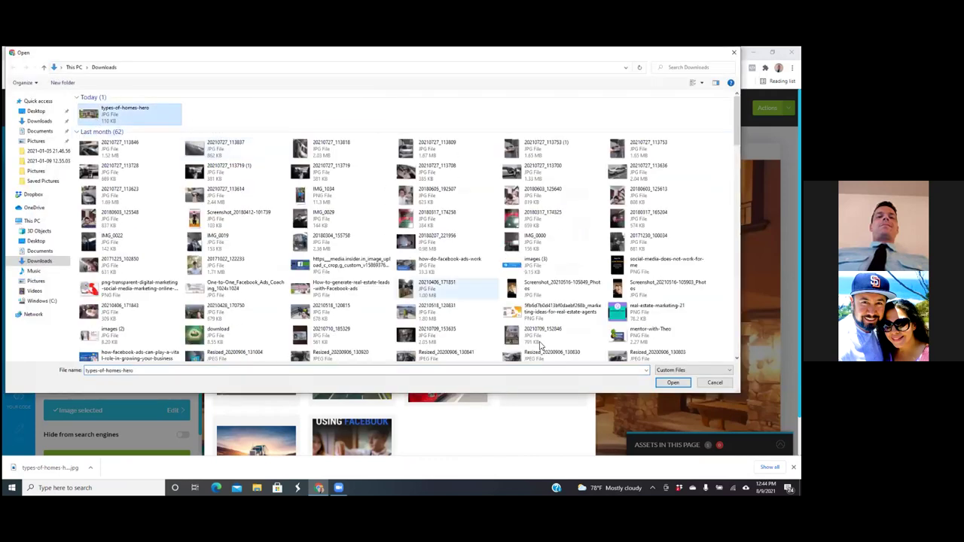
pyautogui.click(673, 383)
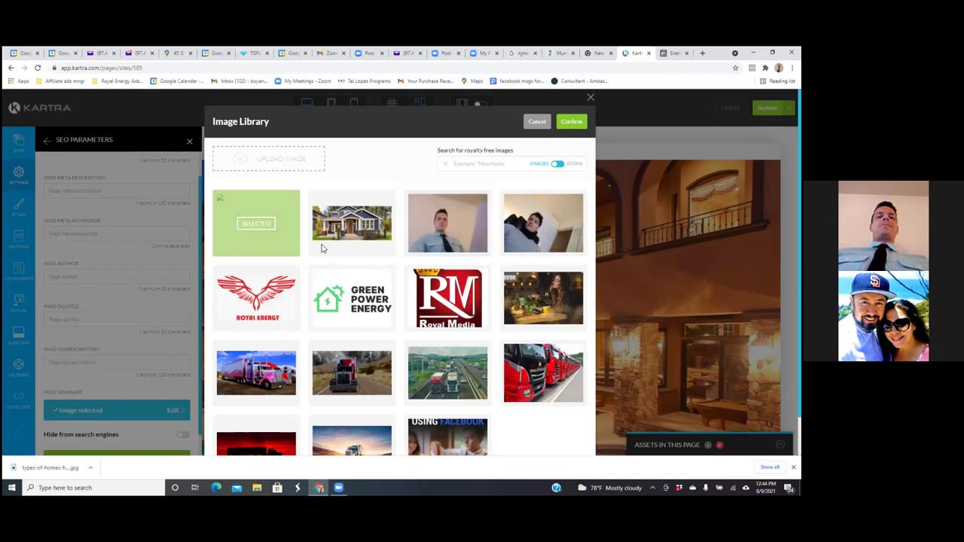
pyautogui.click(364, 224)
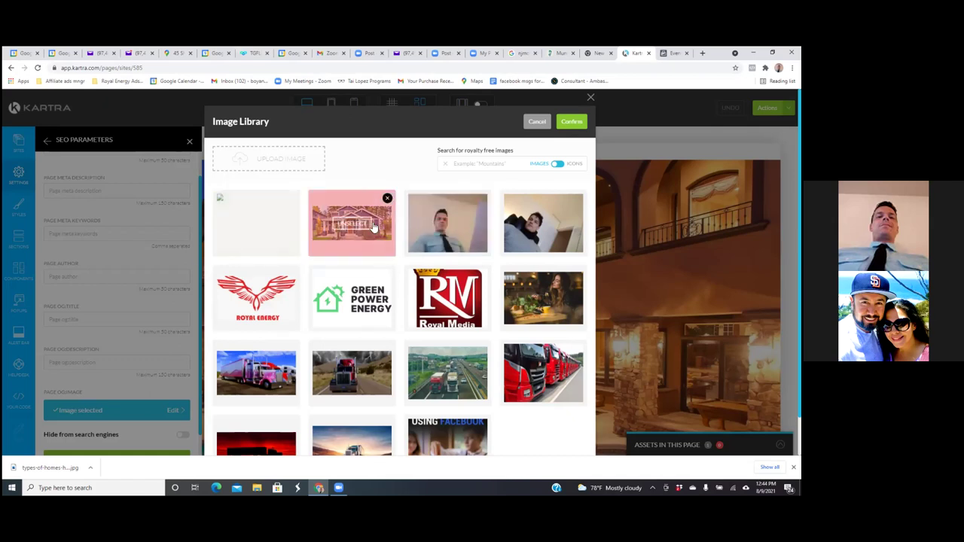
pyautogui.click(566, 125)
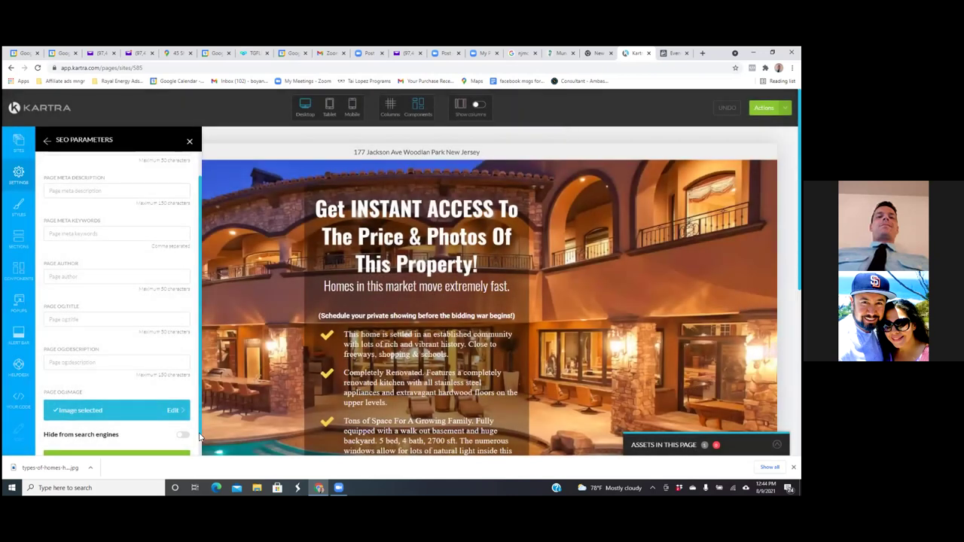
# Apply the SEO parameter changes and return to the My Pages list
pyautogui.click(158, 455)
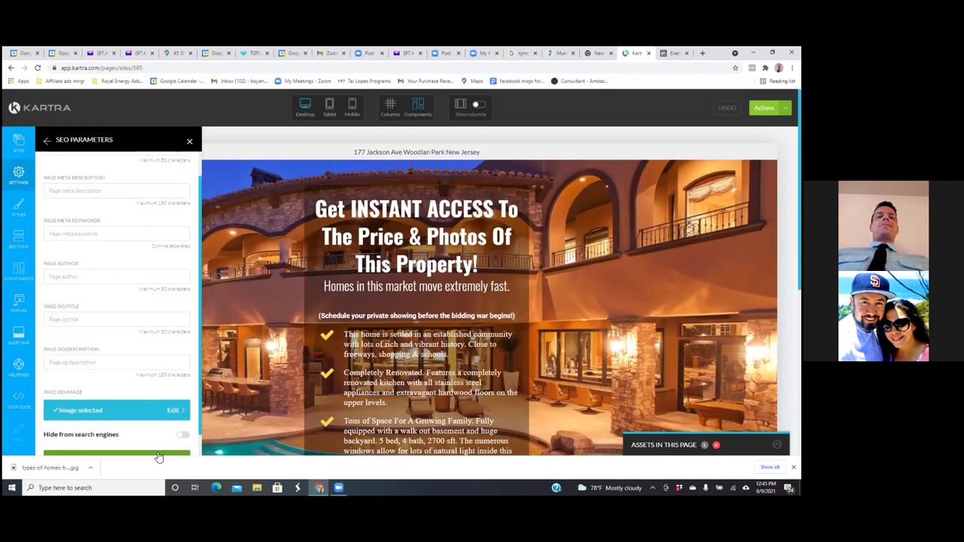
pyautogui.scroll(-1, 158, 452)
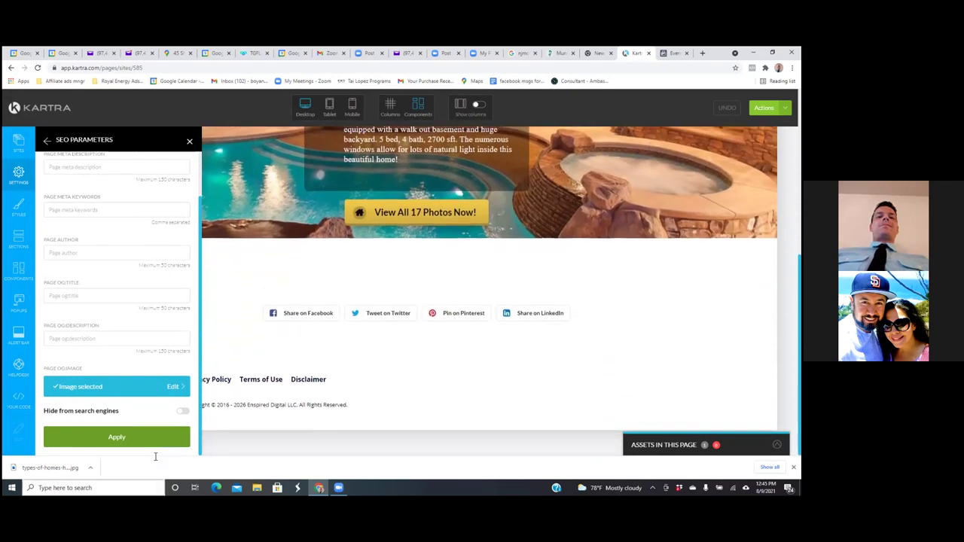
pyautogui.click(109, 438)
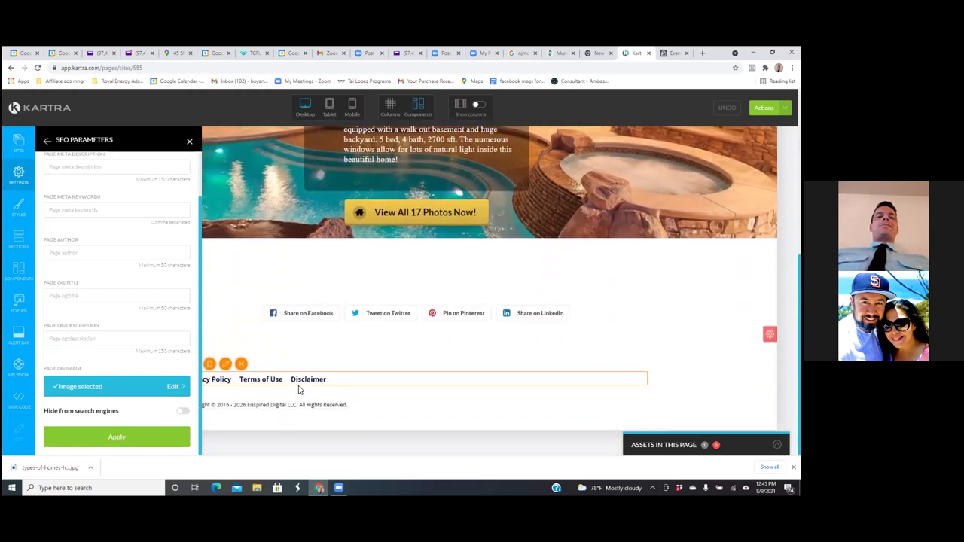
pyautogui.click(50, 273)
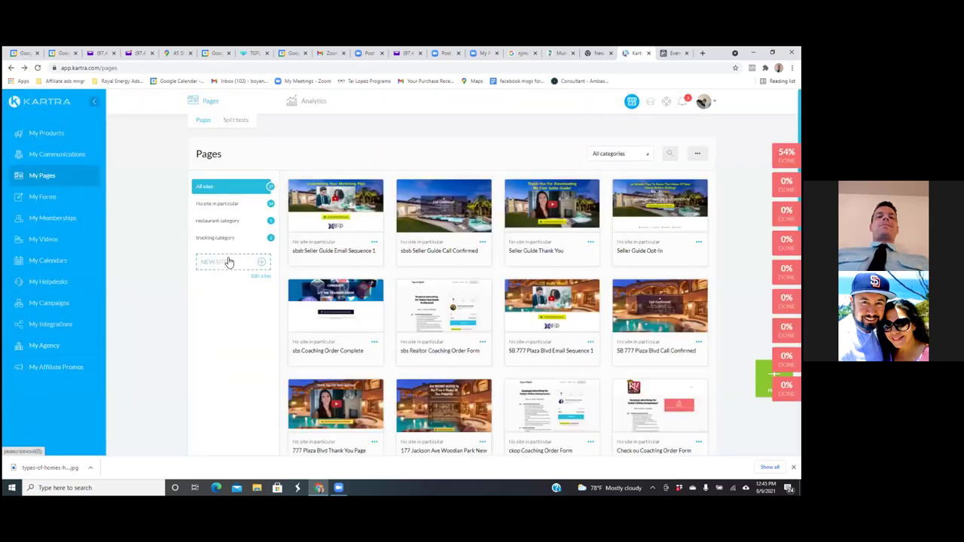
# Reopen the landing page and change the footer copyright owner to 'Royal Media Marketing'
pyautogui.click(23, 69)
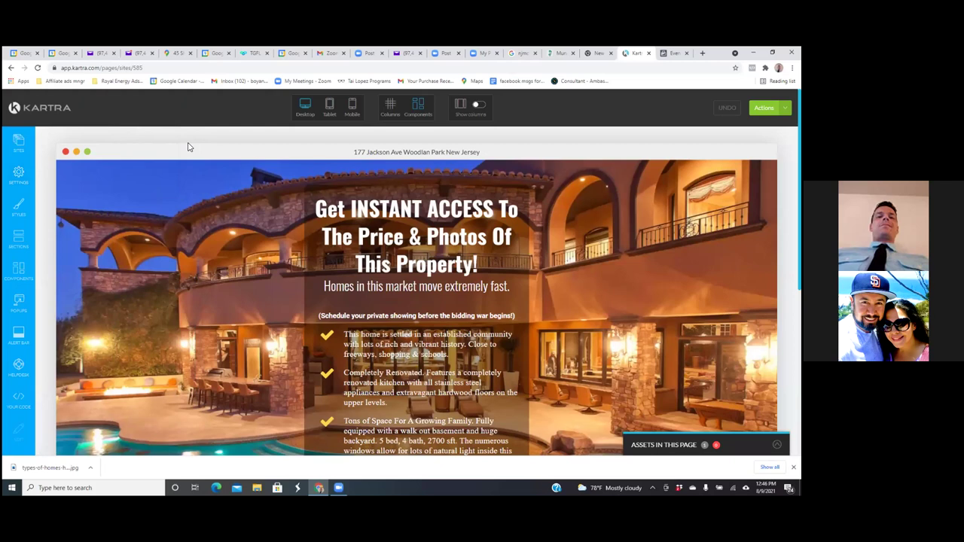
pyautogui.scroll(-1, 227, 321)
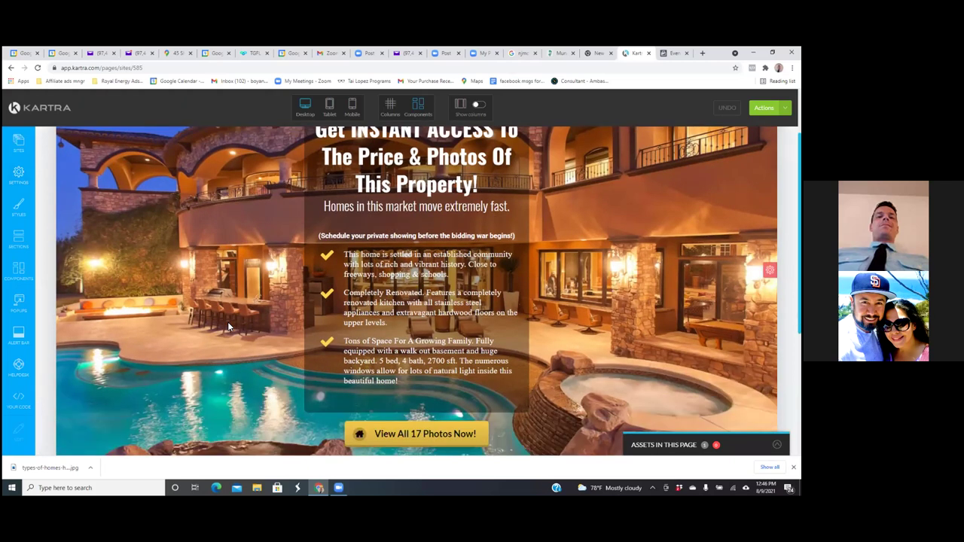
pyautogui.scroll(-2, 228, 321)
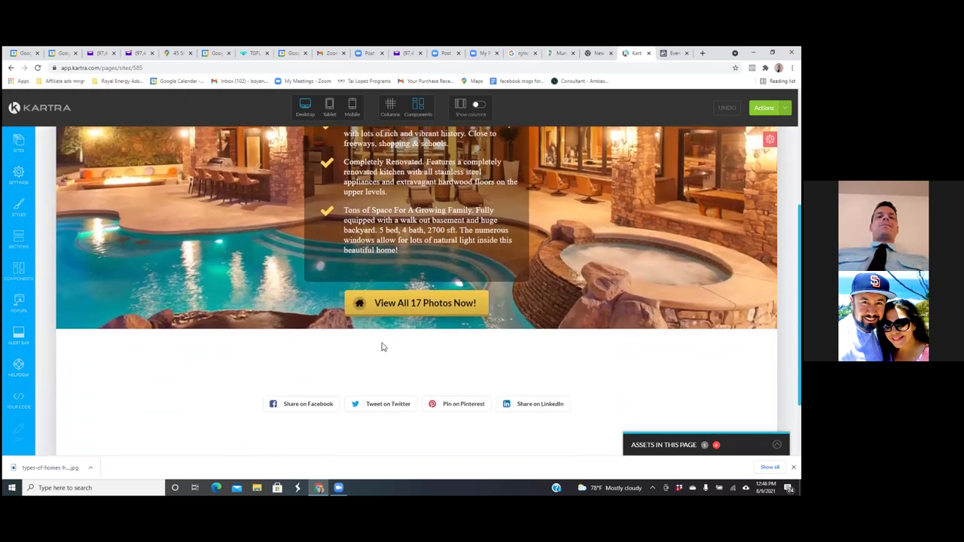
pyautogui.scroll(-1, 379, 356)
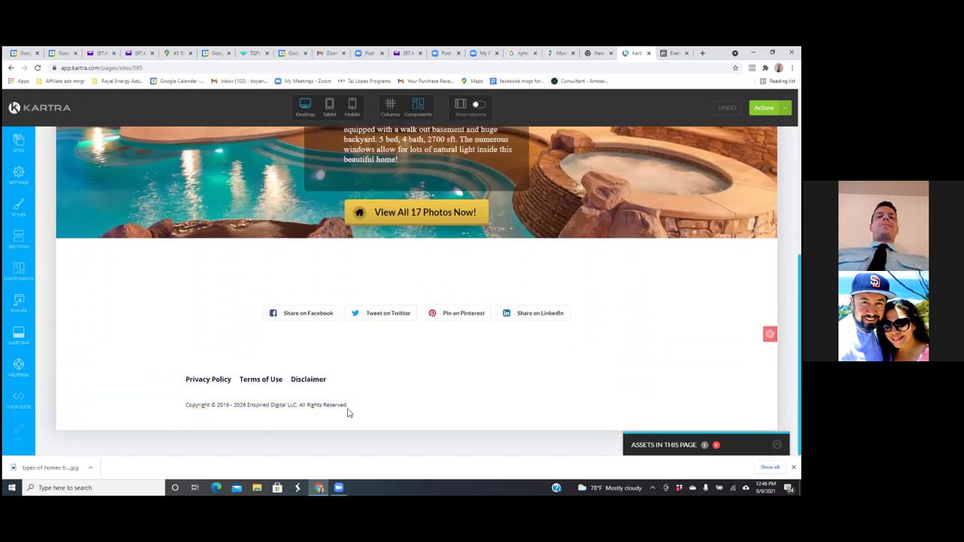
pyautogui.moveTo(329, 408)
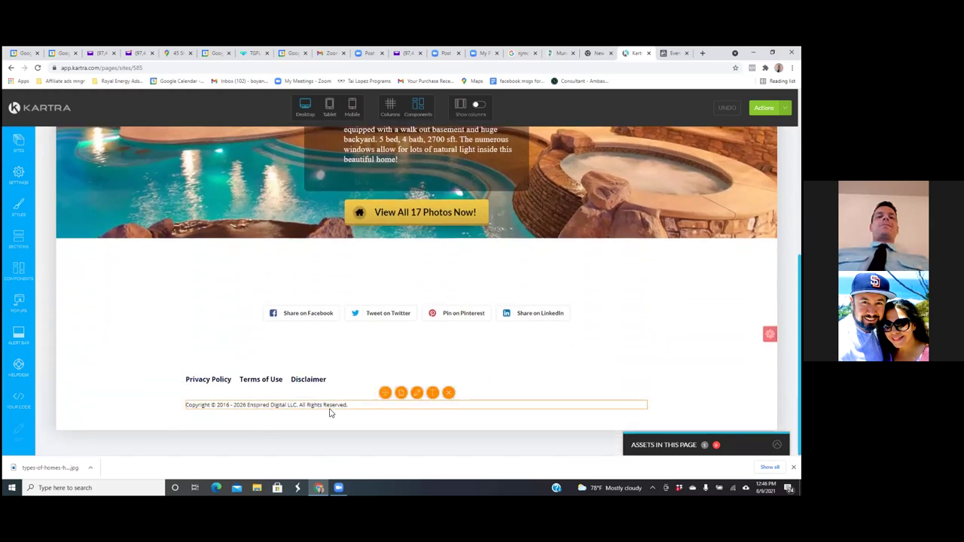
pyautogui.click(432, 392)
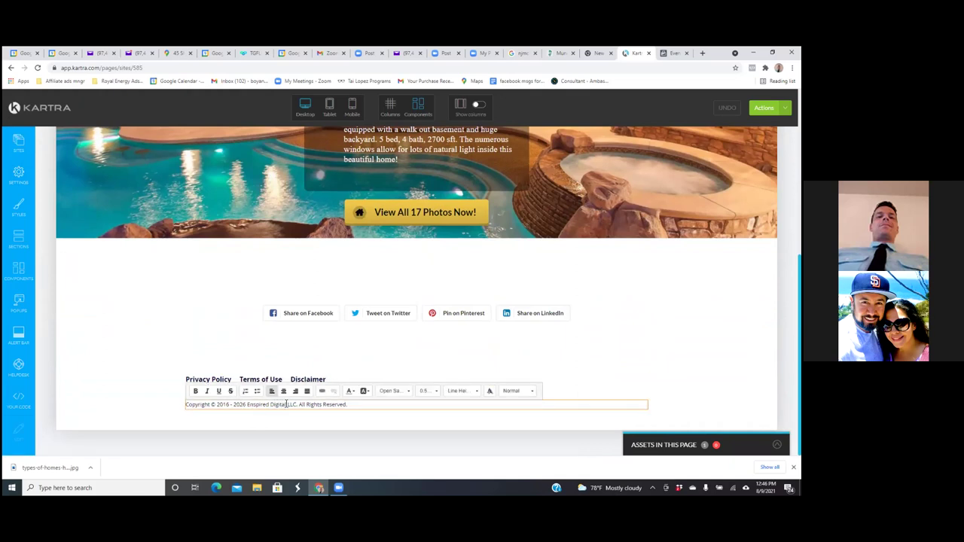
pyautogui.press('BackSpace')
pyautogui.press('BackSpace')
pyautogui.press('BackSpace')
pyautogui.press('BackSpace')
pyautogui.press('BackSpace')
pyautogui.press('BackSpace')
pyautogui.press('BackSpace')
pyautogui.press('BackSpace')
pyautogui.press('BackSpace')
pyautogui.press('BackSpace')
pyautogui.press('BackSpace')
pyautogui.press('BackSpace')
pyautogui.press('BackSpace')
pyautogui.press('BackSpace')
pyautogui.press('BackSpace')
pyautogui.press('BackSpace')
pyautogui.write('Royal Media Marketing')
pyautogui.click(367, 343)
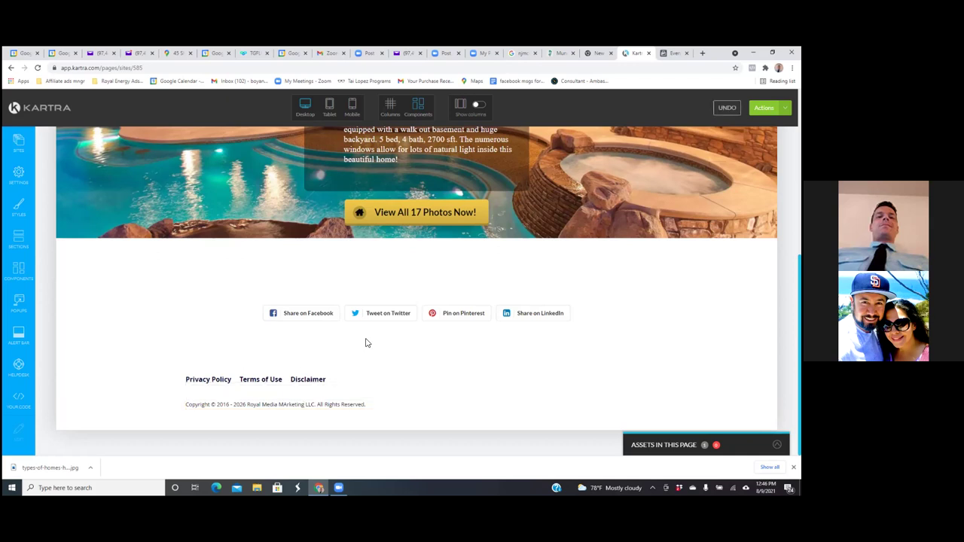
pyautogui.moveTo(209, 383)
pyautogui.scroll(10, 339, 450)
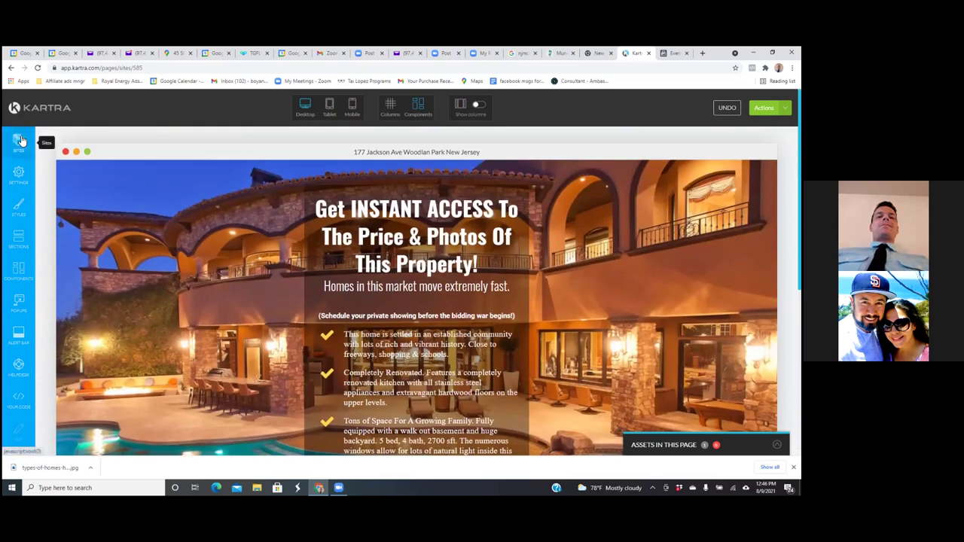
# Paste the Facebook Pixel code into the Facebook Ads tracking field and apply it
pyautogui.click(20, 141)
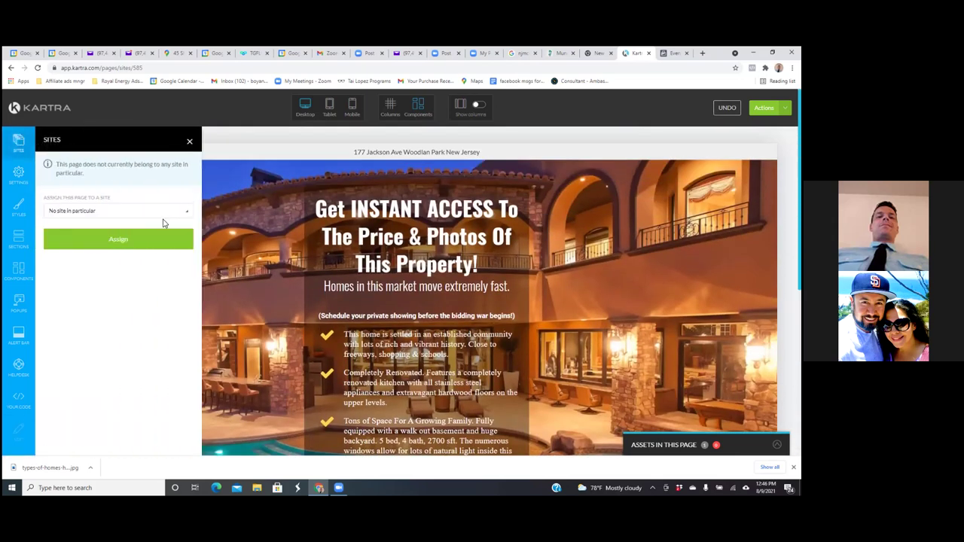
pyautogui.click(18, 175)
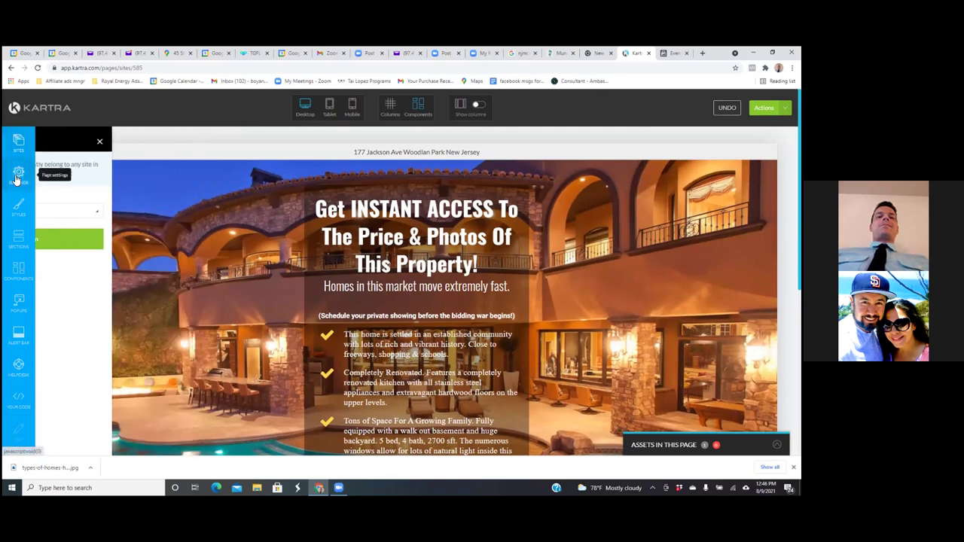
pyautogui.click(133, 207)
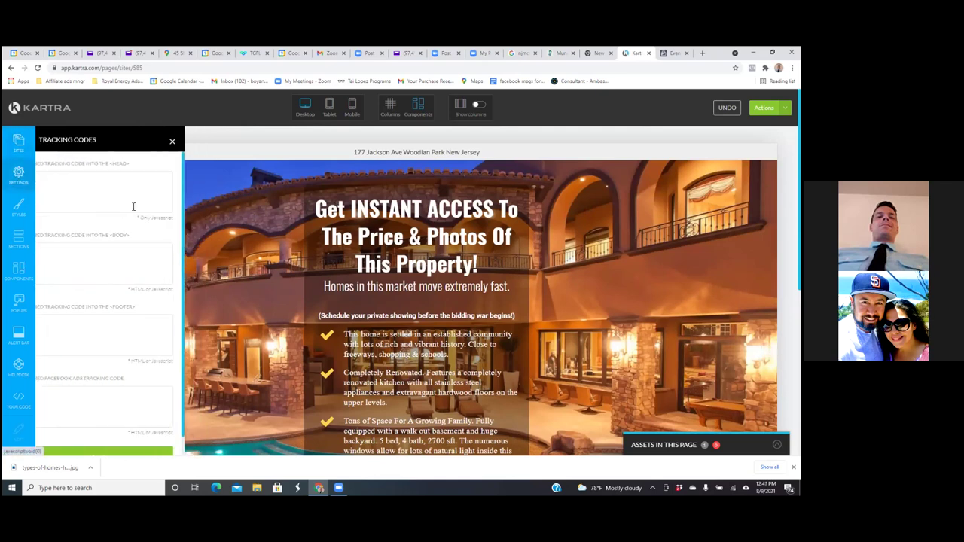
pyautogui.scroll(-1, 128, 414)
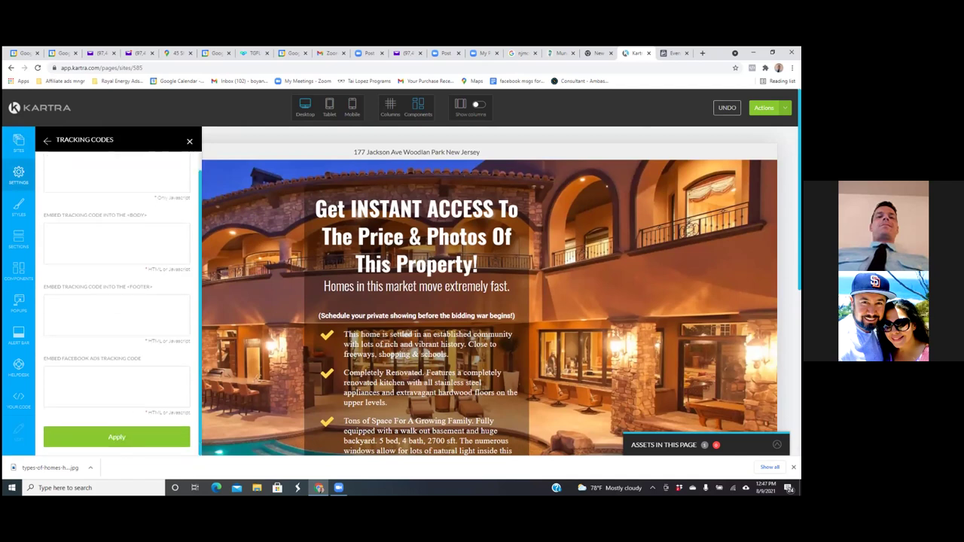
pyautogui.click(107, 383)
pyautogui.hotkey('ctrl', 'v')
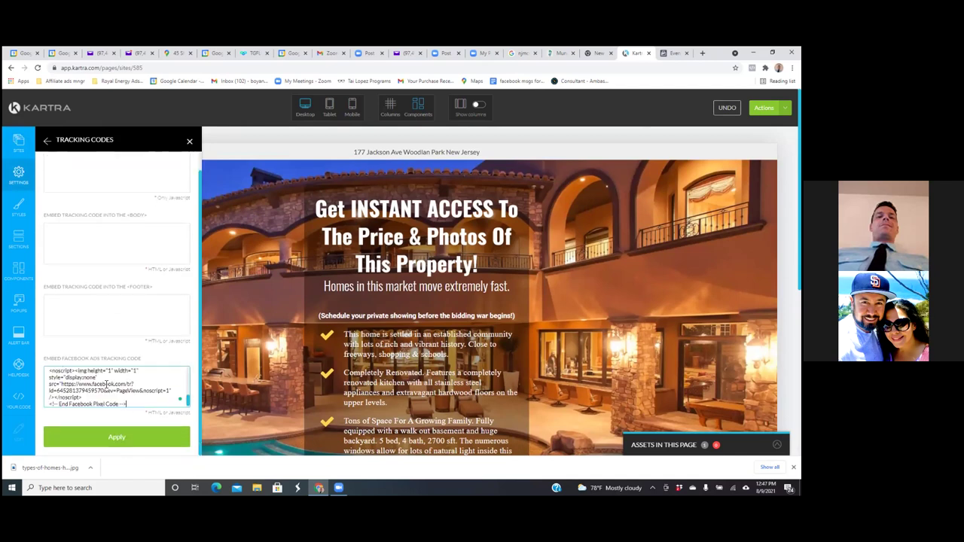
pyautogui.click(138, 437)
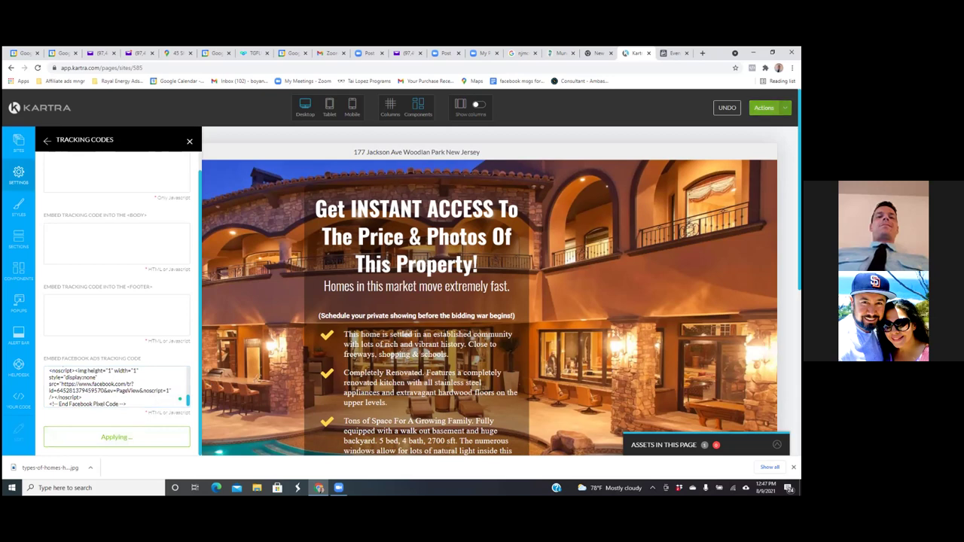
# Save the landing page's progress and close the Tracking Codes panel
pyautogui.click(764, 108)
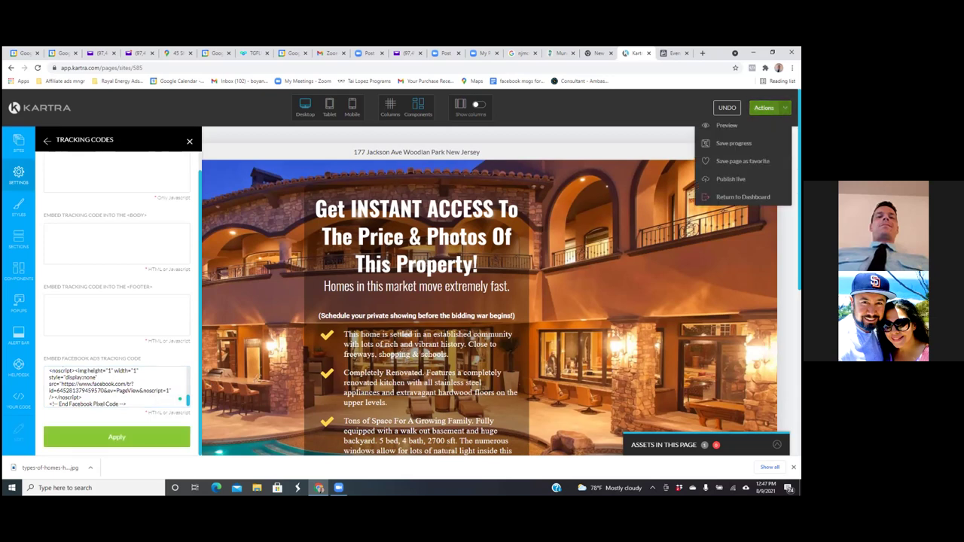
pyautogui.click(733, 143)
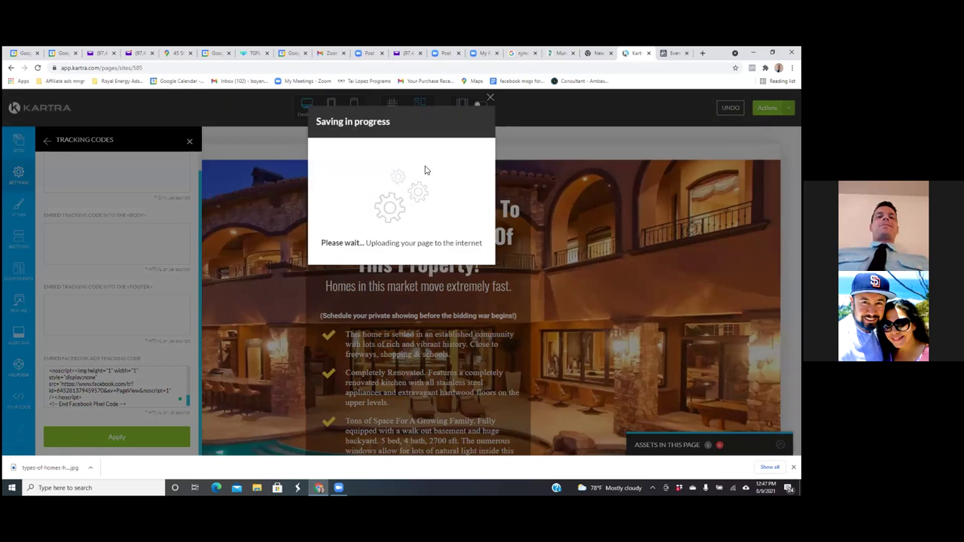
pyautogui.click(491, 100)
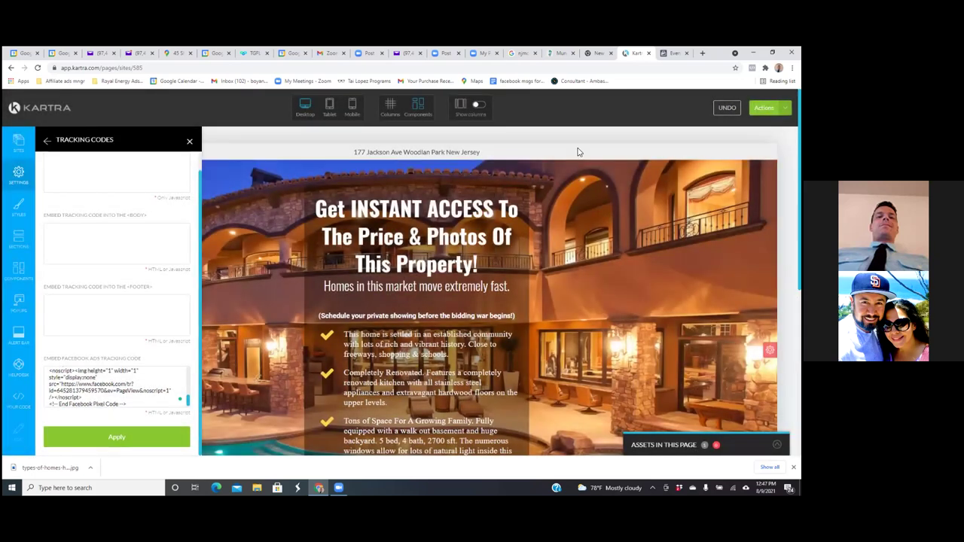
pyautogui.click(190, 143)
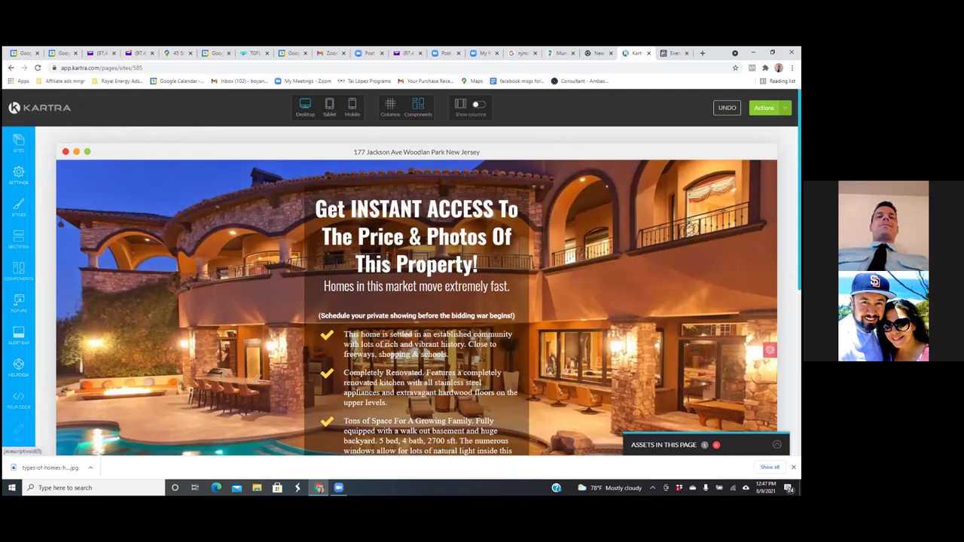
# Set the hero section's background image to the blue house photo
pyautogui.moveTo(768, 351)
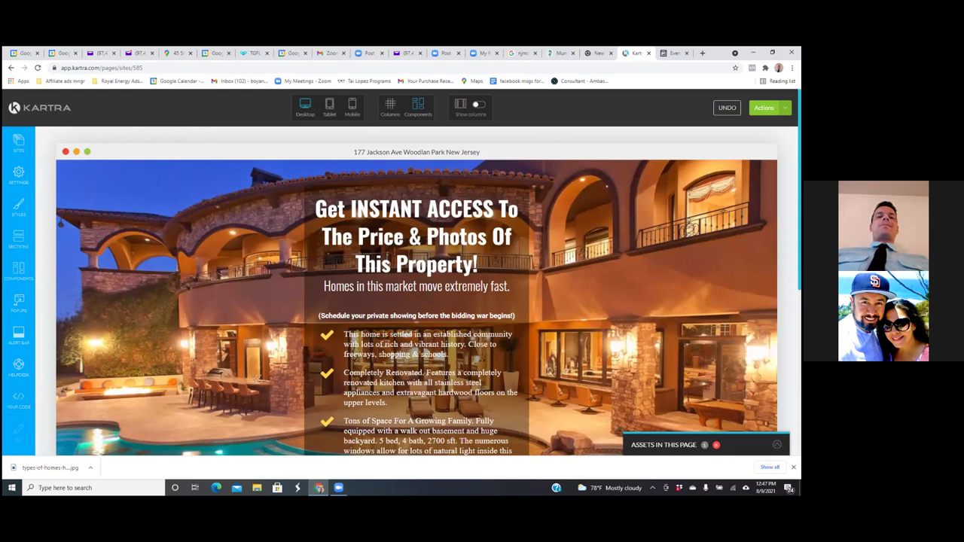
pyautogui.moveTo(615, 351)
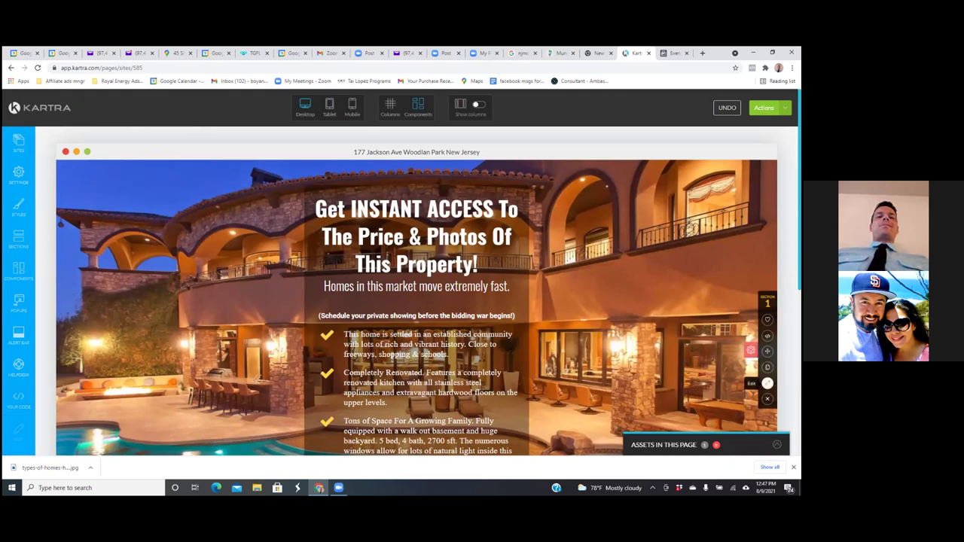
pyautogui.click(768, 383)
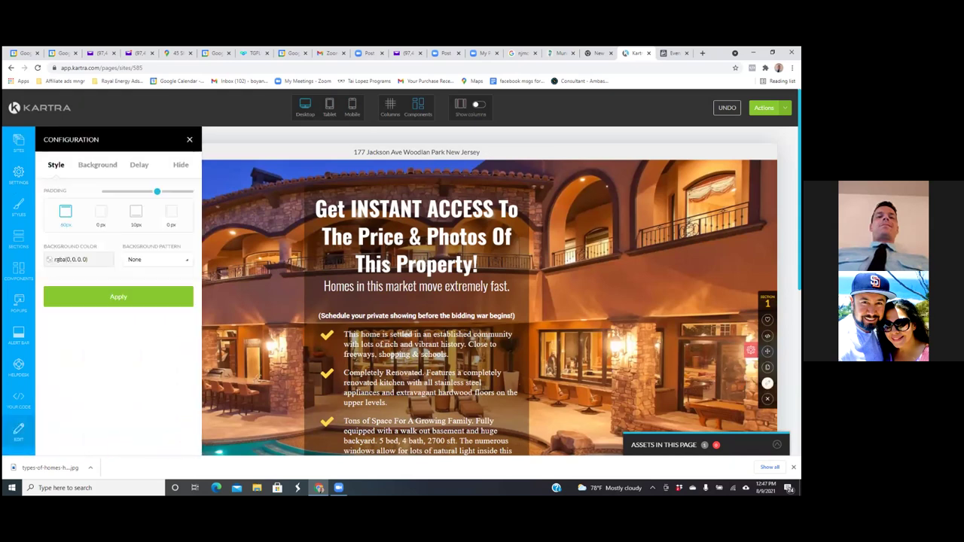
pyautogui.click(96, 170)
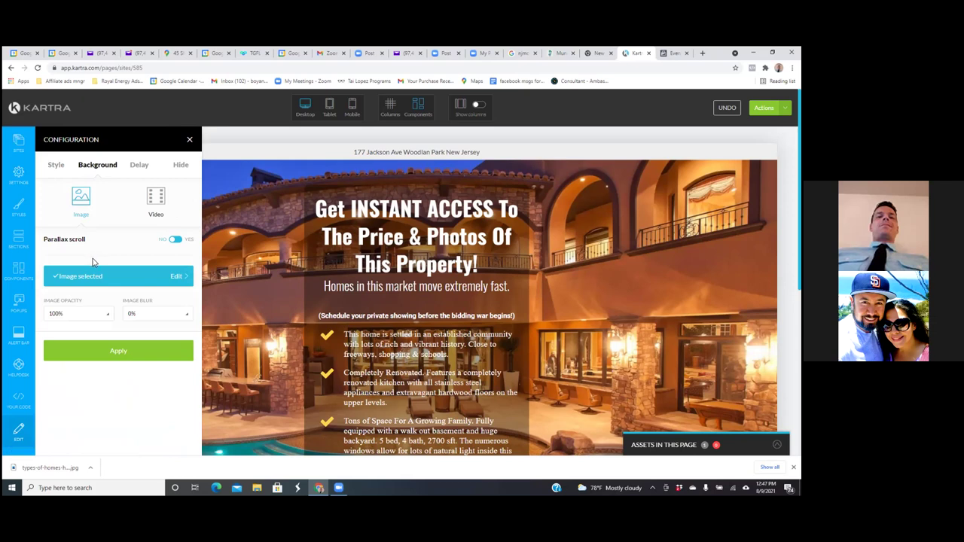
pyautogui.click(114, 275)
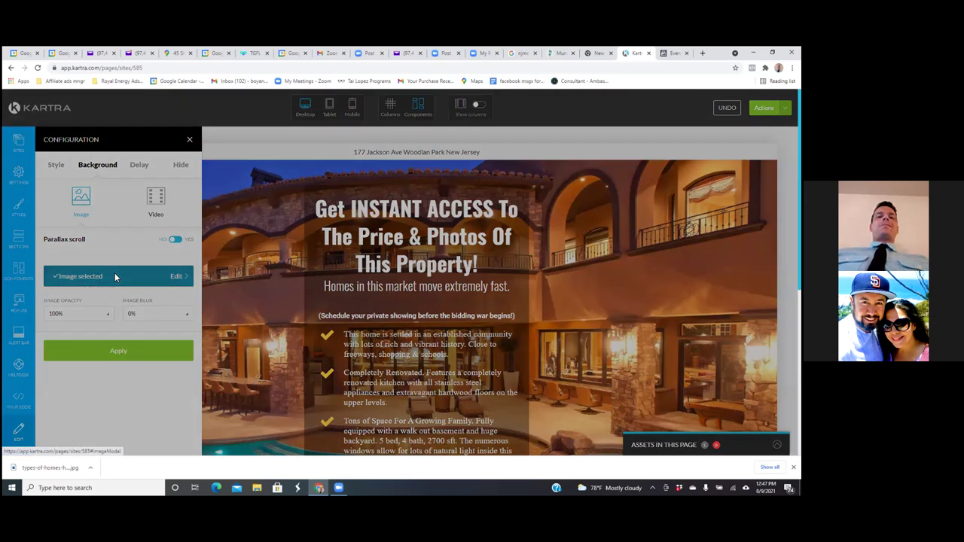
pyautogui.click(352, 230)
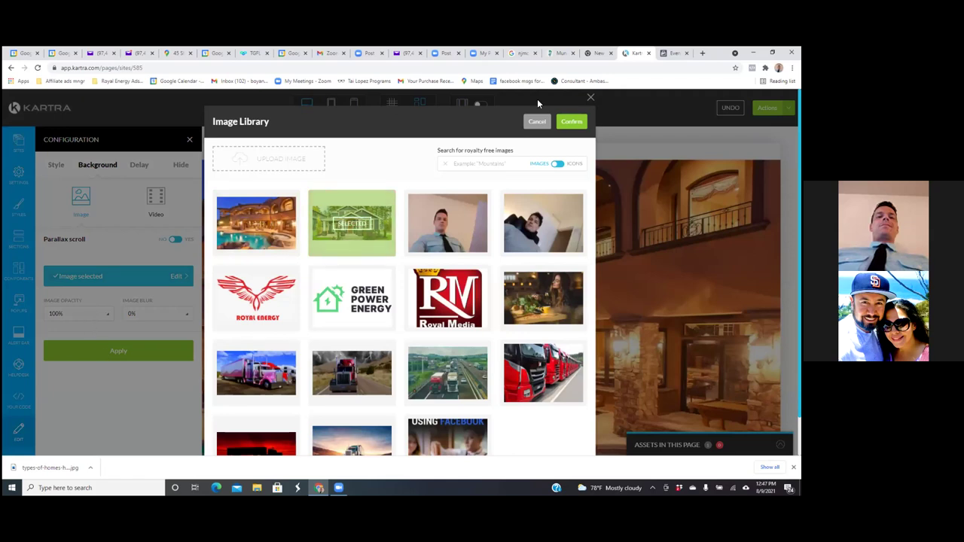
pyautogui.click(572, 122)
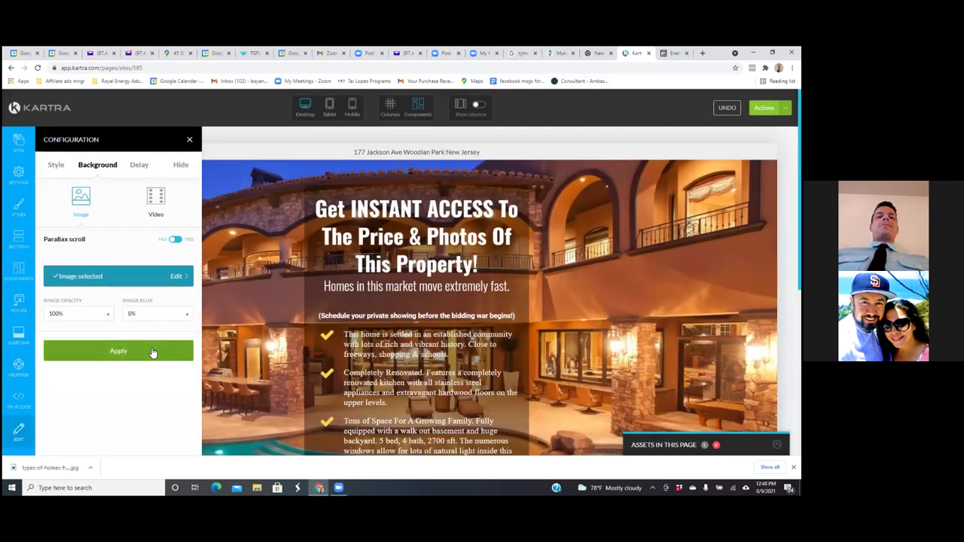
pyautogui.click(152, 351)
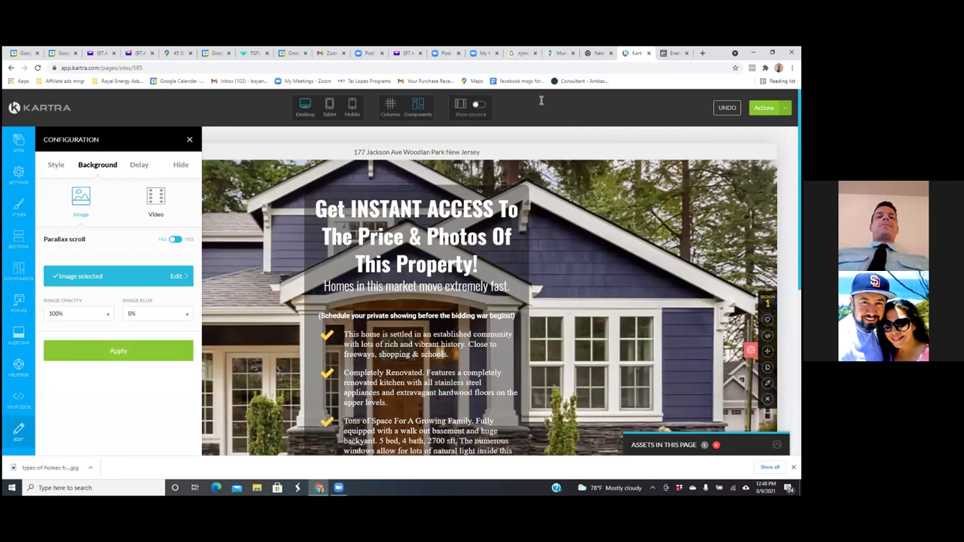
# Save the page's progress and dismiss the confirmation
pyautogui.click(765, 108)
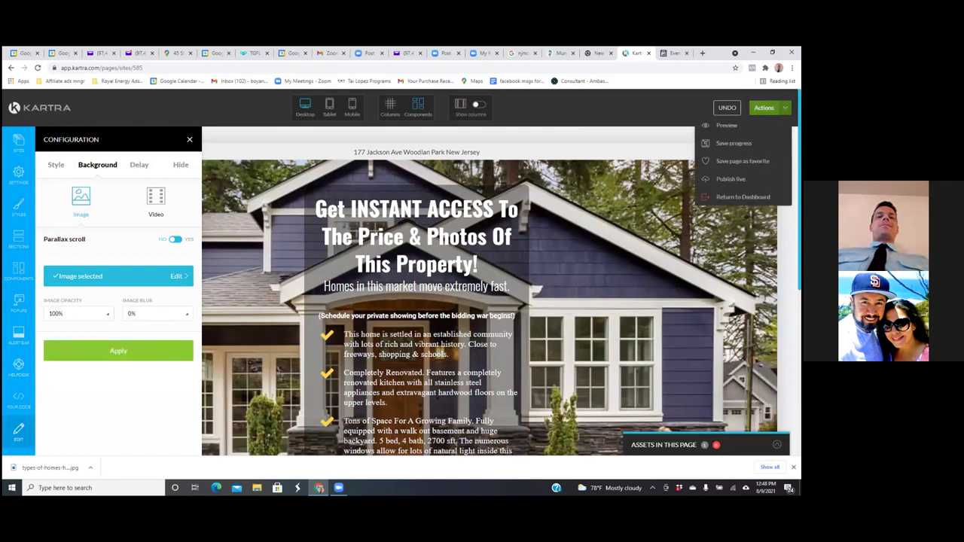
pyautogui.click(734, 143)
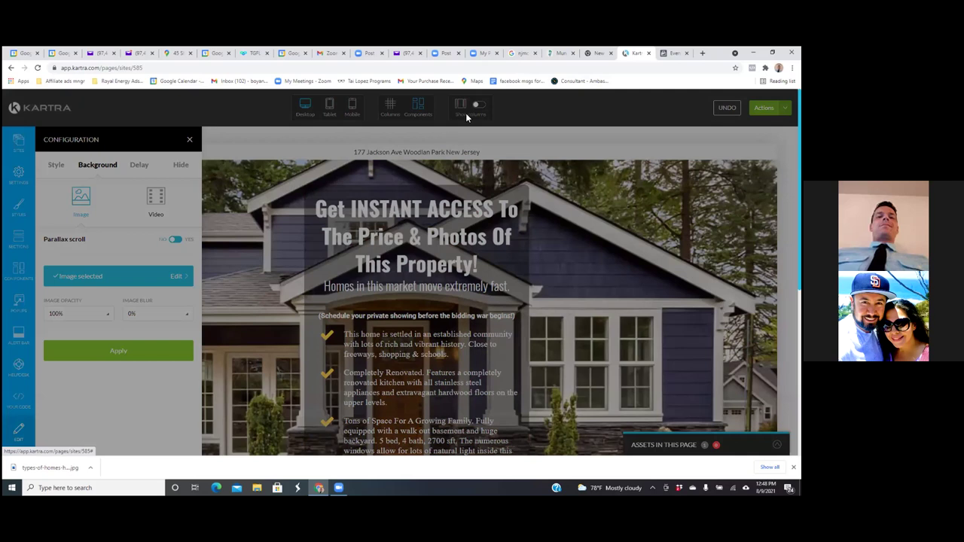
pyautogui.click(490, 98)
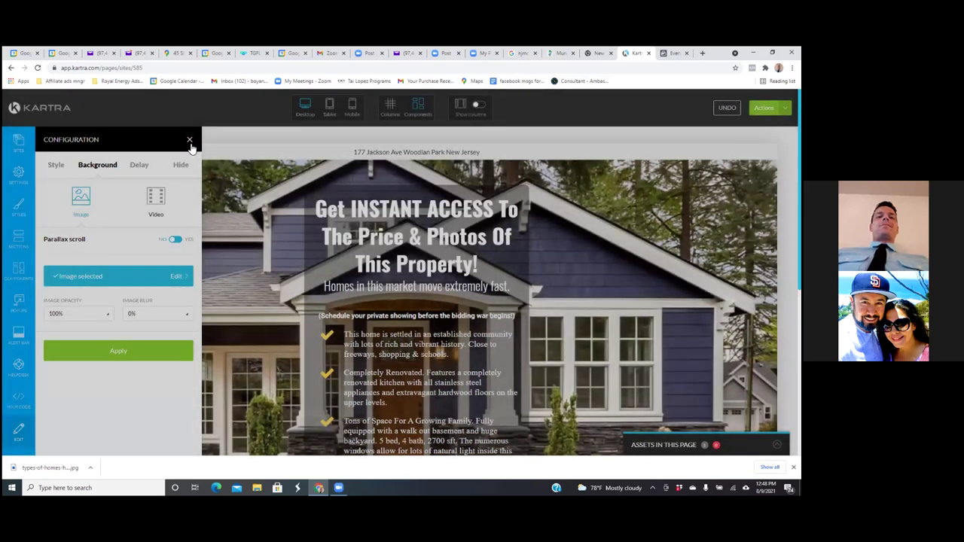
# Drag the 'View All 17 Photos Now!' button below the hero house photo
pyautogui.click(190, 141)
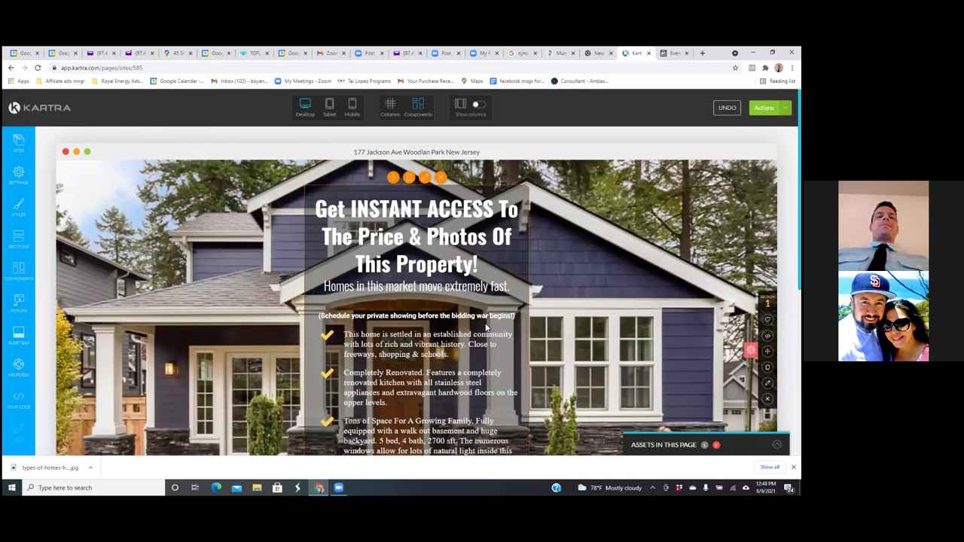
pyautogui.scroll(-2, 486, 326)
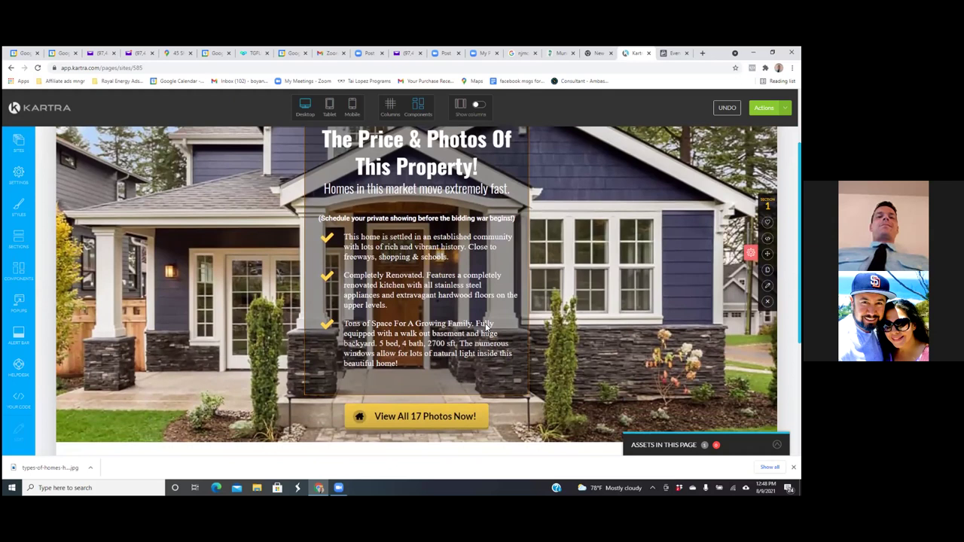
pyautogui.scroll(-2, 486, 326)
pyautogui.scroll(1, 485, 327)
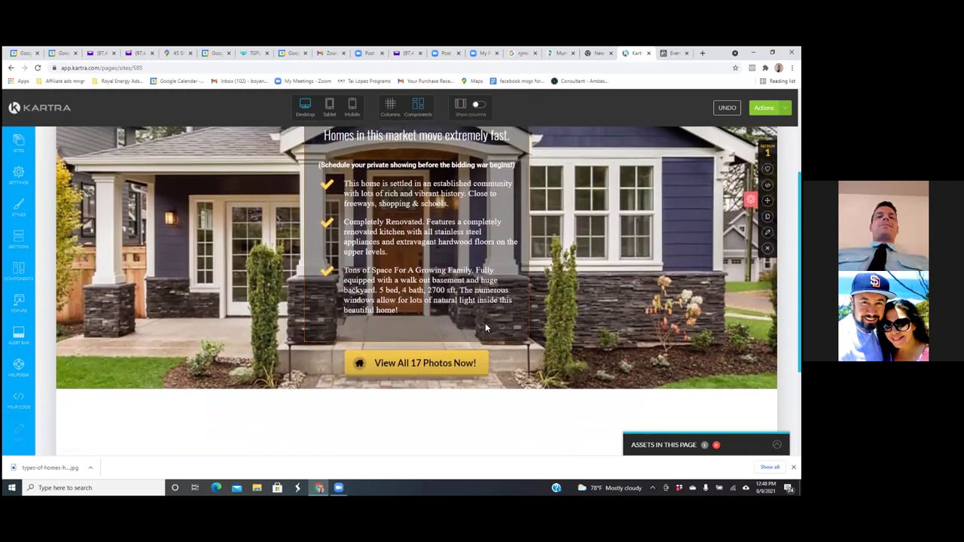
pyautogui.scroll(1, 485, 323)
pyautogui.scroll(-1, 485, 323)
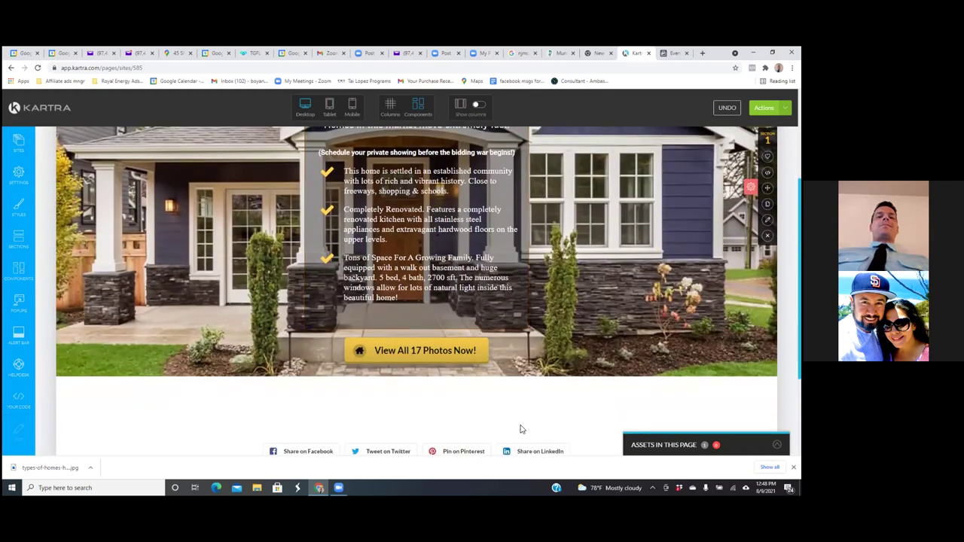
pyautogui.moveTo(420, 351)
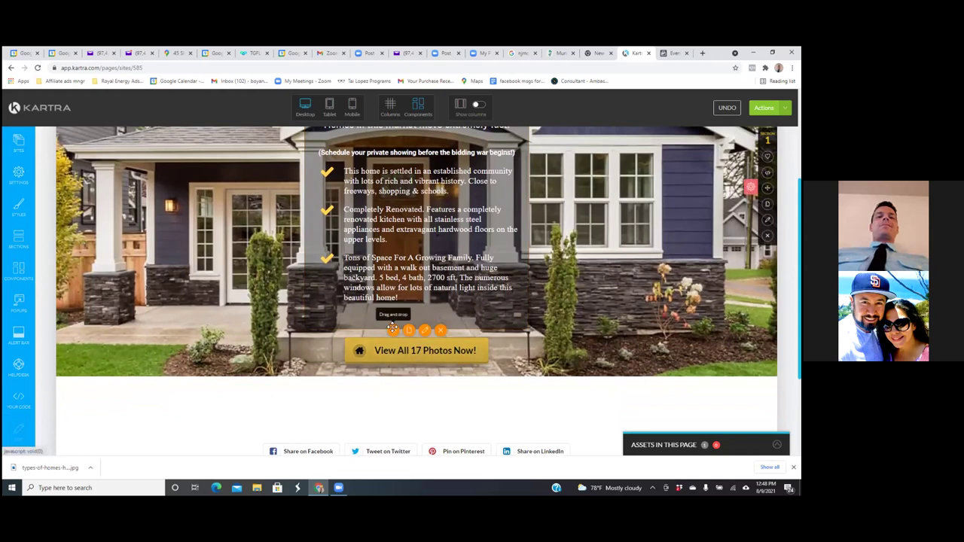
pyautogui.moveTo(392, 329); pyautogui.dragTo(375, 397)
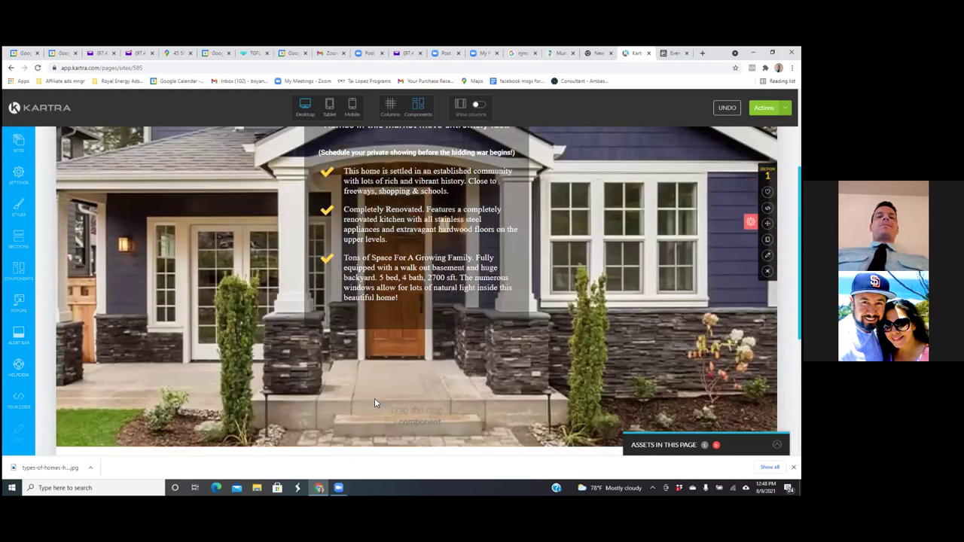
pyautogui.scroll(-2, 374, 403)
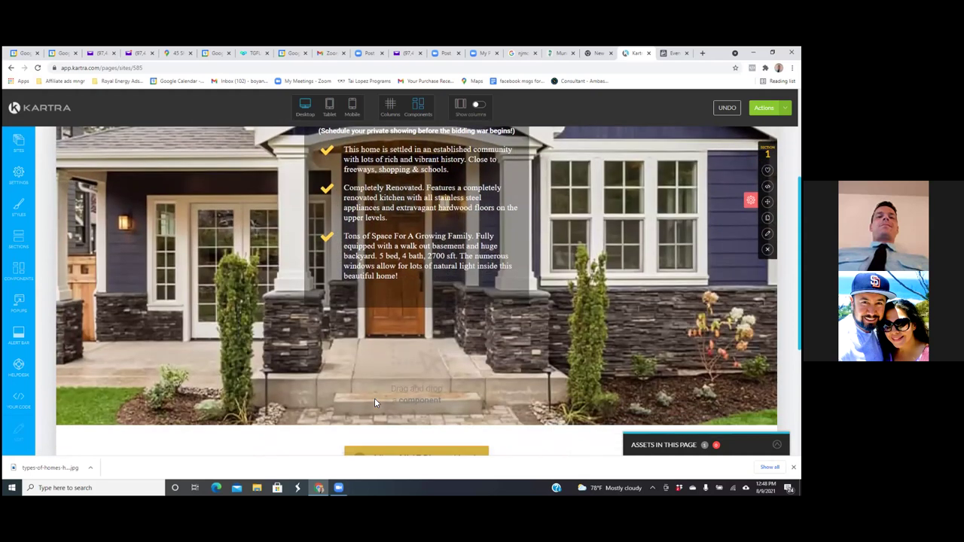
pyautogui.scroll(1, 375, 402)
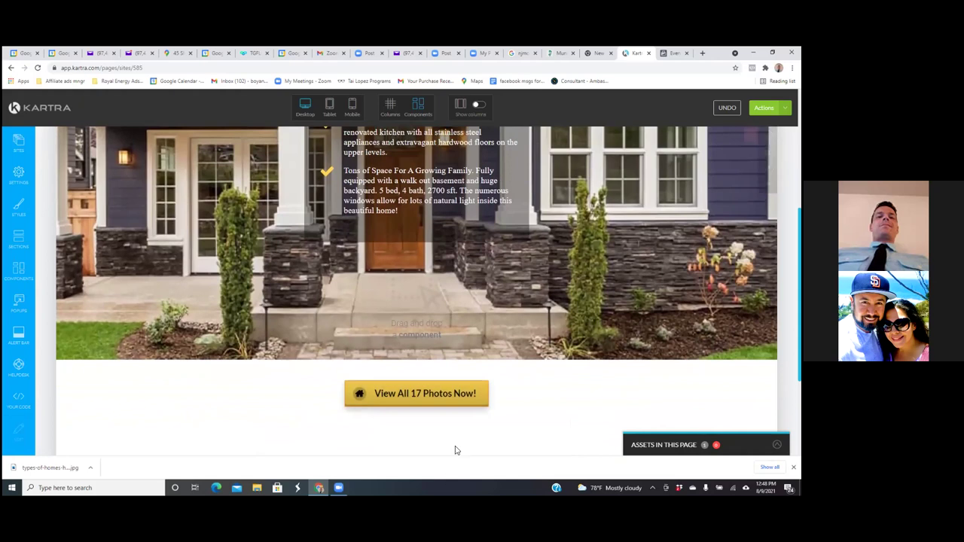
pyautogui.moveTo(418, 394)
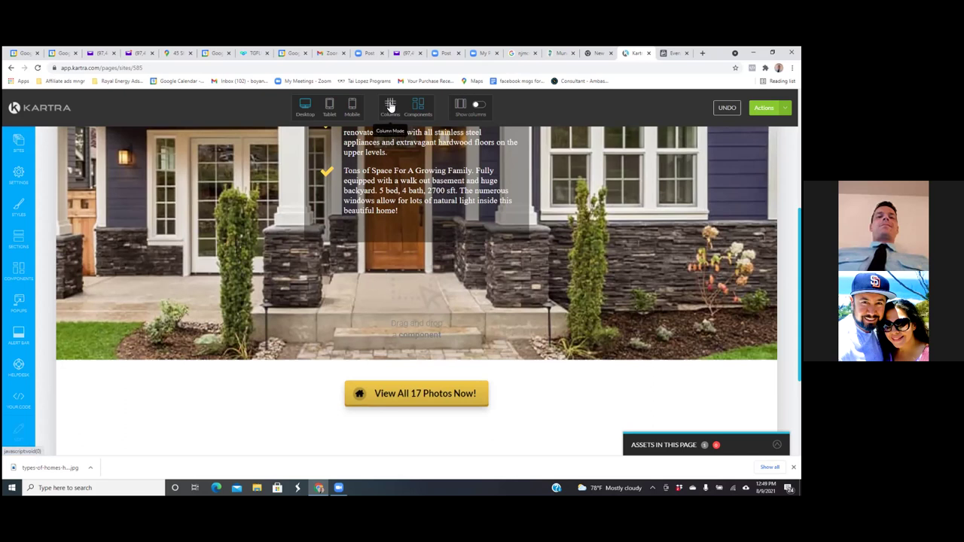
# Delete the empty column beneath the hero text
pyautogui.moveTo(390, 106)
pyautogui.mouseDown()
pyautogui.moveTo(388, 191)
pyautogui.moveTo(390, 109)
pyautogui.mouseUp()
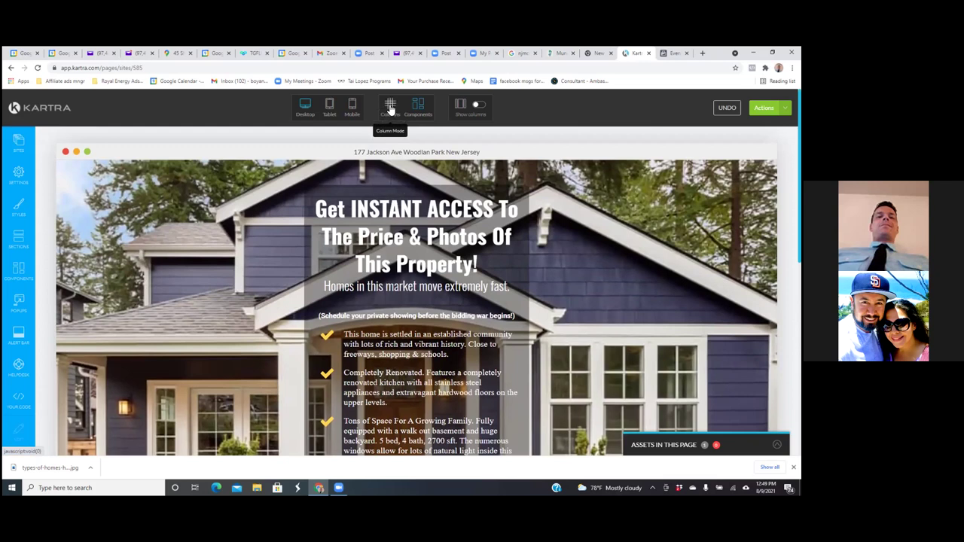
pyautogui.moveTo(390, 109); pyautogui.dragTo(393, 252)
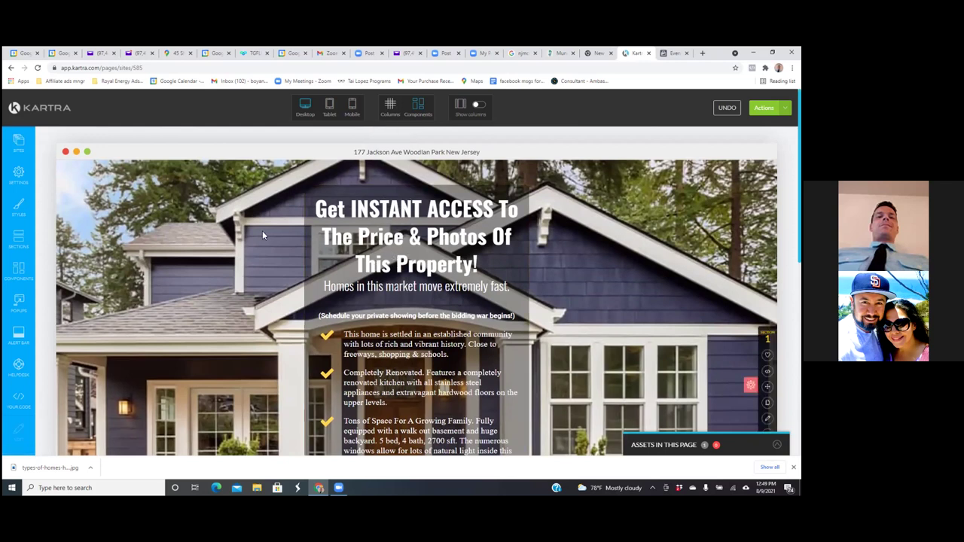
pyautogui.click(390, 109)
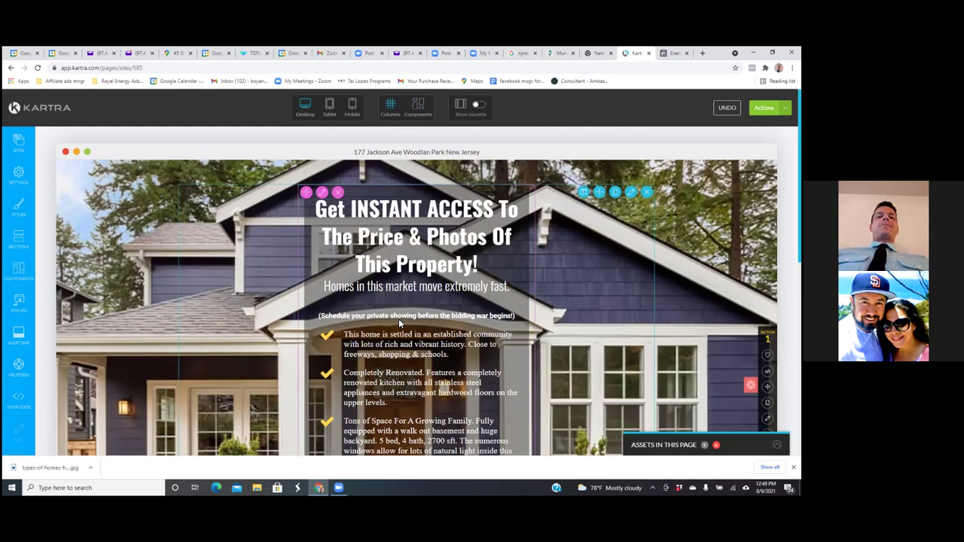
pyautogui.scroll(-2, 398, 319)
pyautogui.scroll(-3, 400, 323)
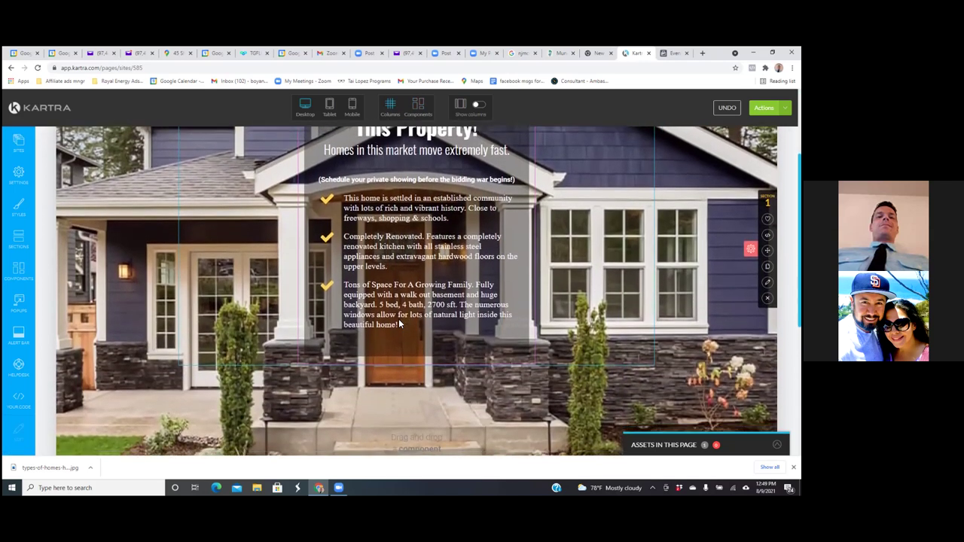
pyautogui.moveTo(411, 260)
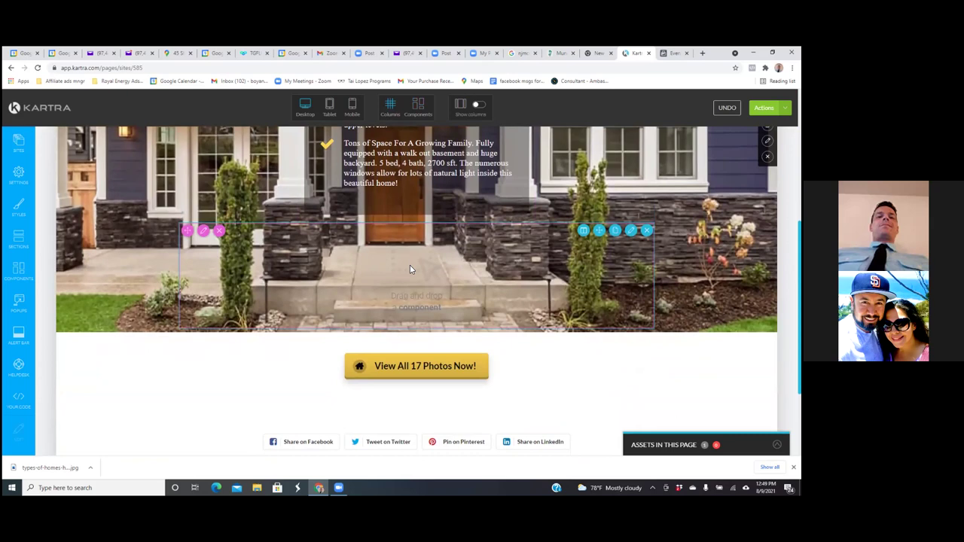
pyautogui.click(646, 231)
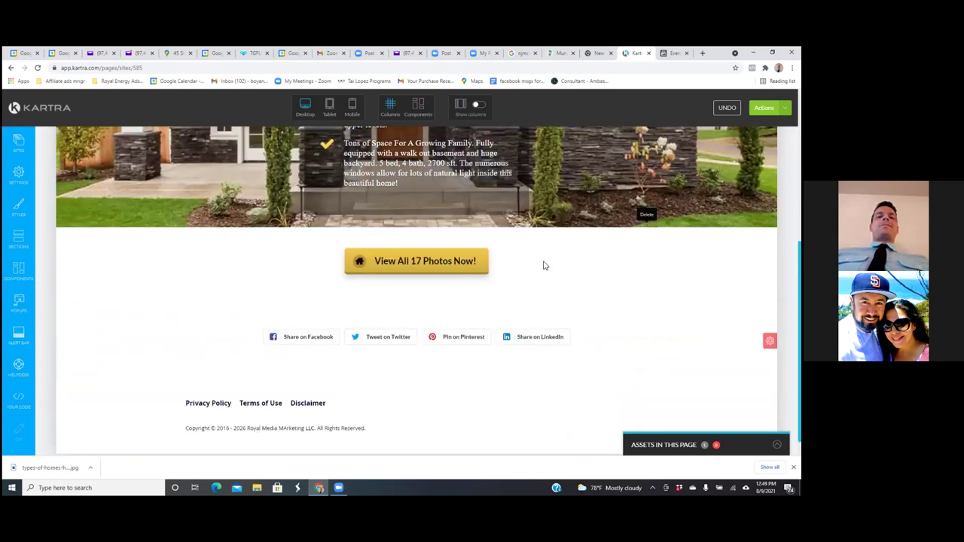
pyautogui.moveTo(442, 300)
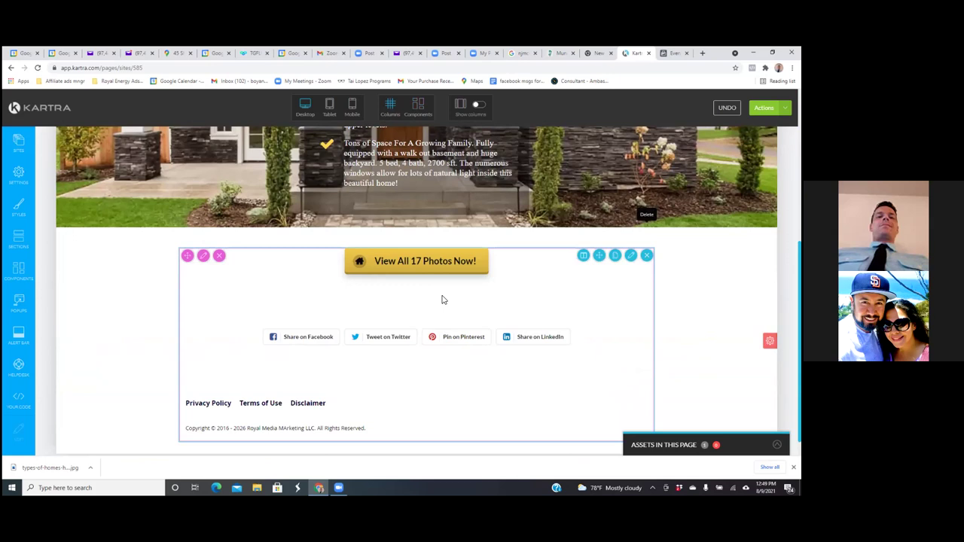
pyautogui.scroll(5, 442, 300)
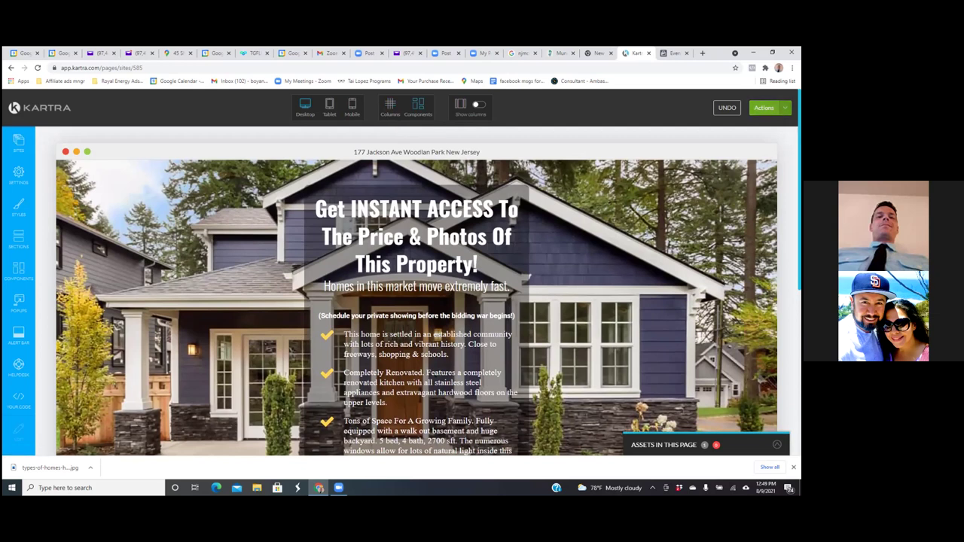
# Save the page's progress and dismiss the confirmation
pyautogui.click(764, 108)
pyautogui.click(733, 143)
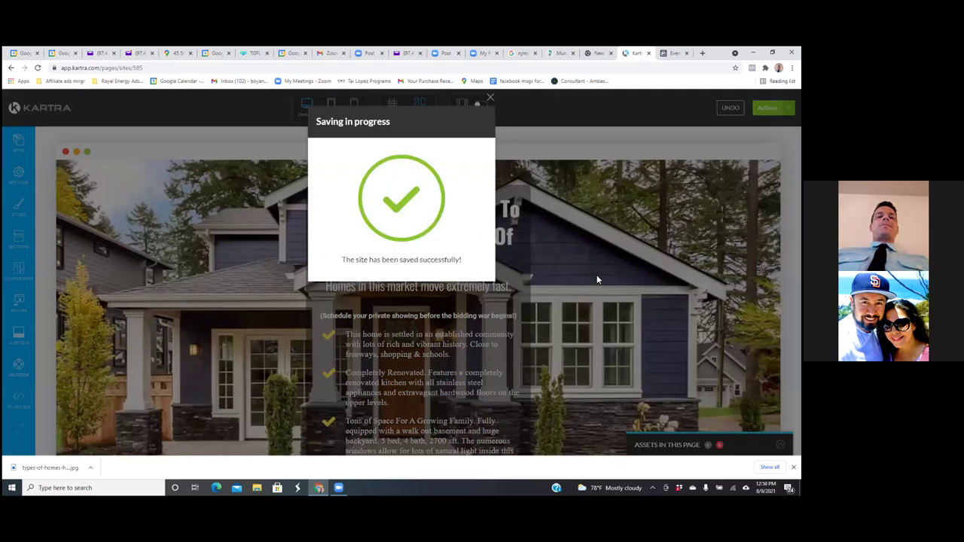
pyautogui.click(489, 98)
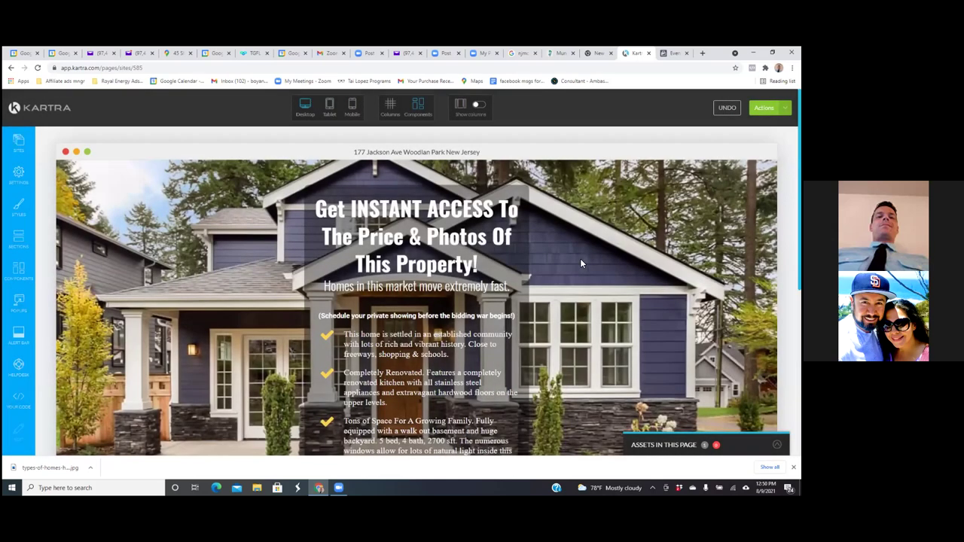
pyautogui.scroll(-4, 580, 264)
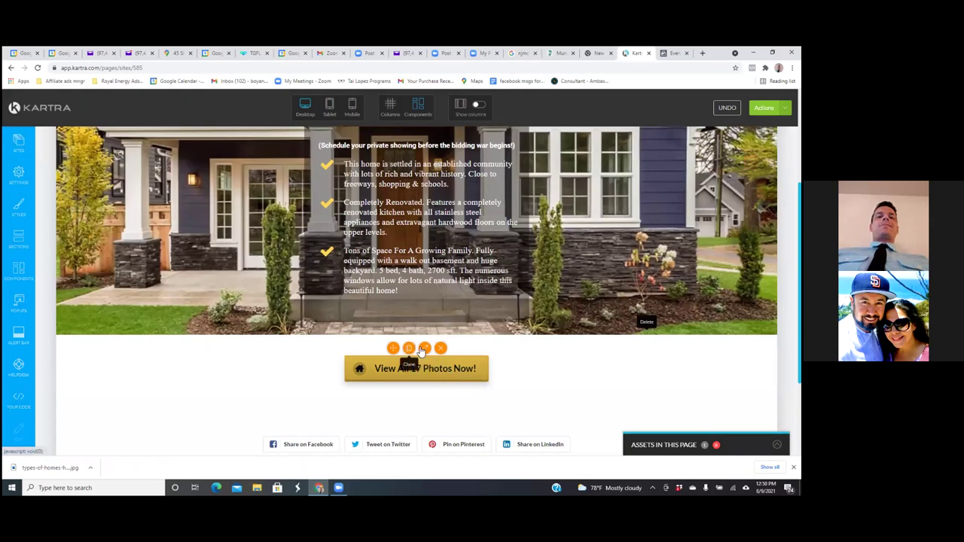
pyautogui.click(425, 350)
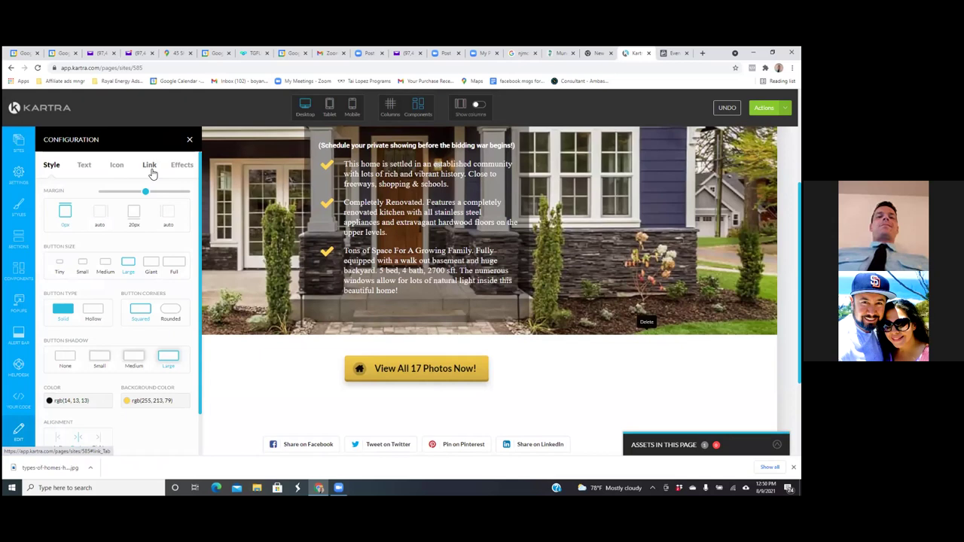
pyautogui.click(149, 170)
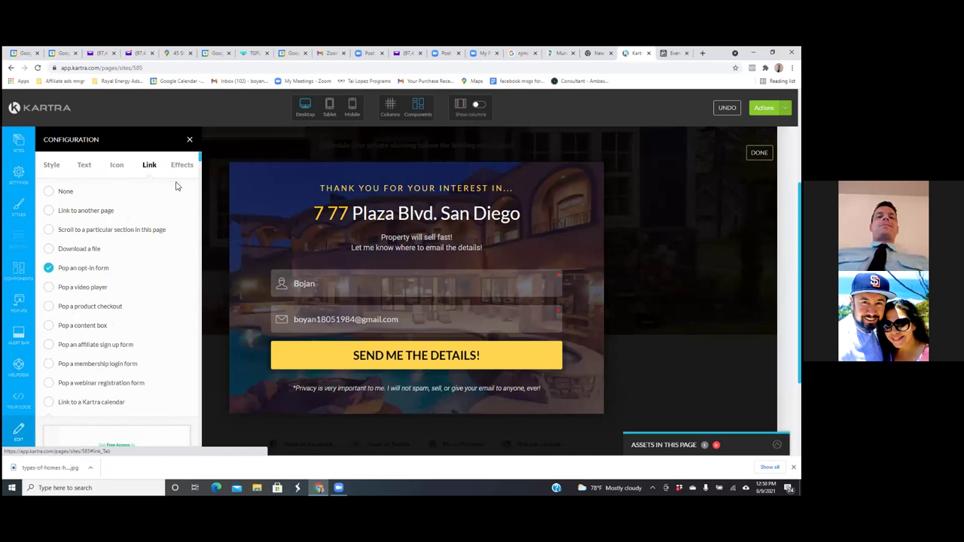
pyautogui.moveTo(343, 217)
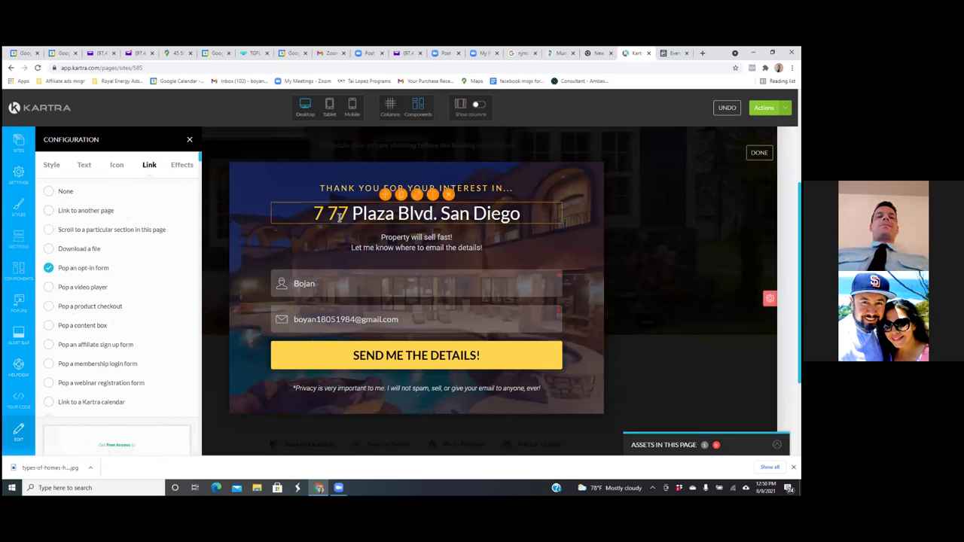
pyautogui.click(433, 215)
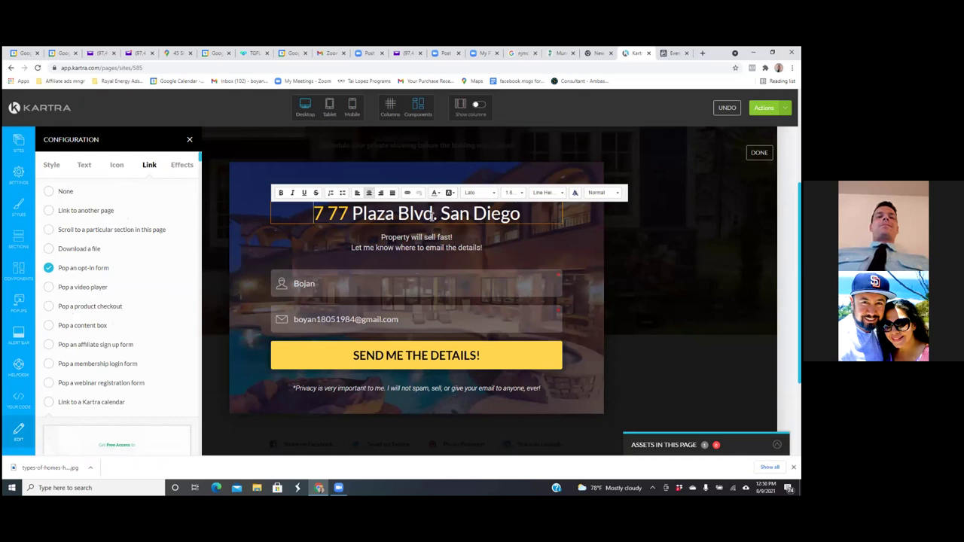
pyautogui.click(523, 214)
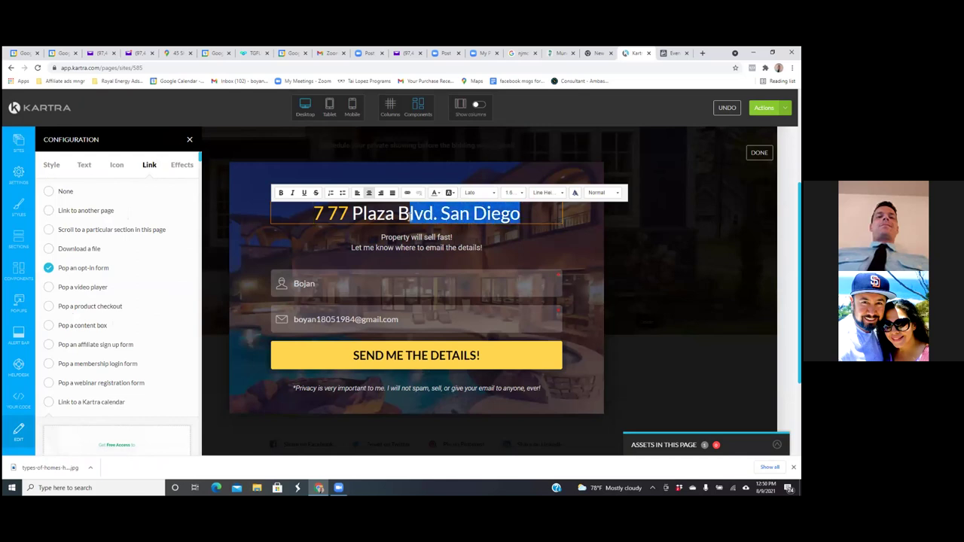
pyautogui.press('BackSpace')
pyautogui.press('BackSpace')
pyautogui.press('BackSpace')
pyautogui.press('BackSpace')
pyautogui.press('BackSpace')
pyautogui.press('BackSpace')
pyautogui.press('BackSpace')
pyautogui.press('BackSpace')
pyautogui.press('BackSpace')
pyautogui.press('BackSpace')
pyautogui.press('BackSpace')
pyautogui.press('BackSpace')
pyautogui.press('BackSpace')
pyautogui.press('BackSpace')
pyautogui.press('BackSpace')
pyautogui.press('BackSpace')
pyautogui.press('BackSpace')
pyautogui.press('BackSpace')
pyautogui.press('BackSpace')
pyautogui.press('BackSpace')
pyautogui.press('BackSpace')
pyautogui.press('BackSpace')
pyautogui.press('BackSpace')
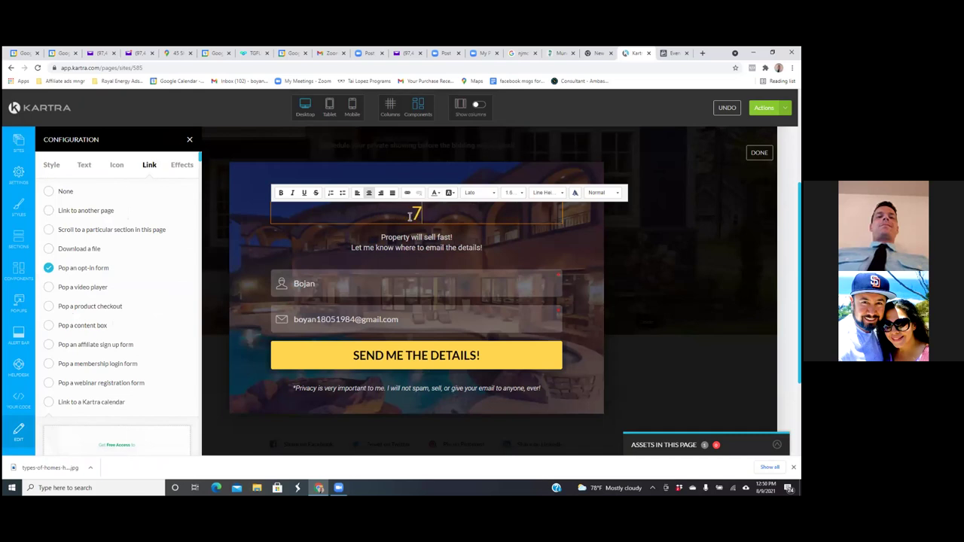
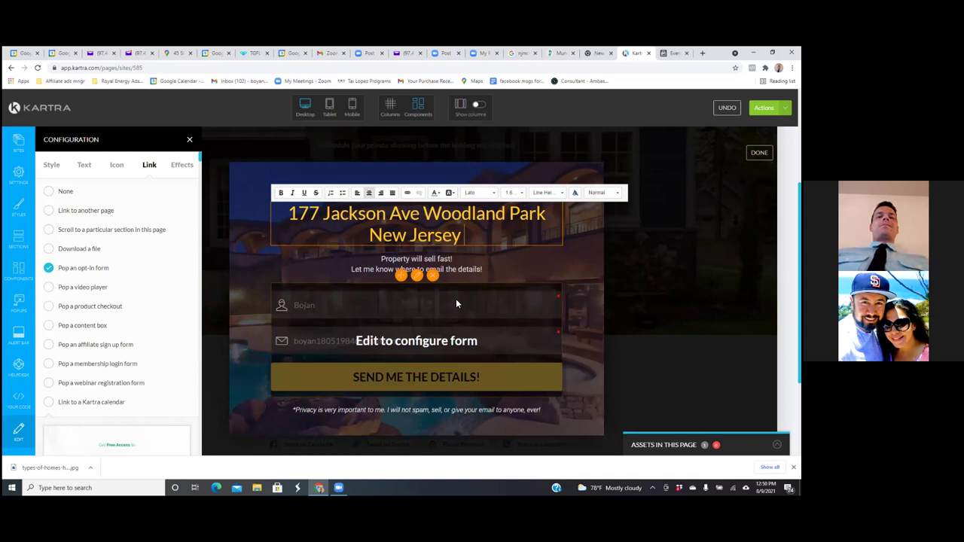
pyautogui.click(416, 277)
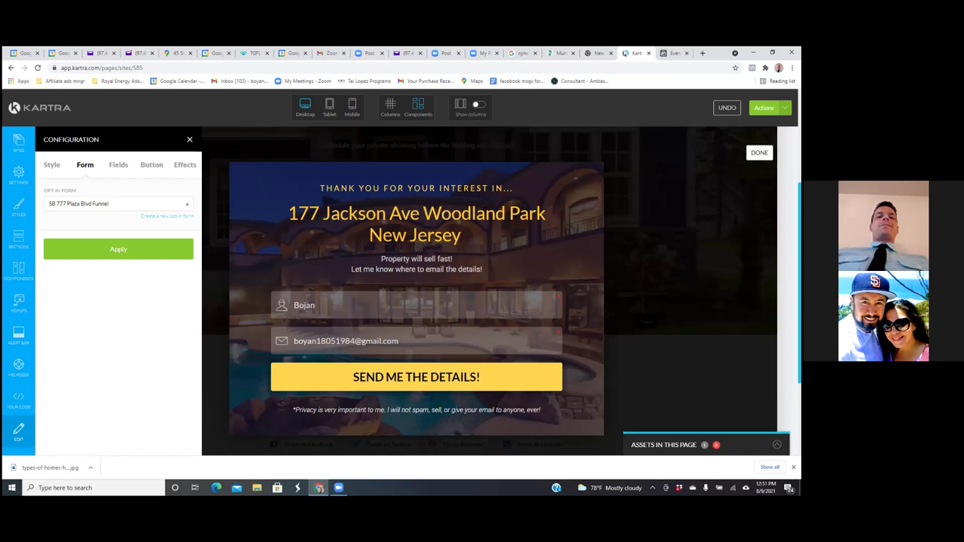
pyautogui.click(759, 152)
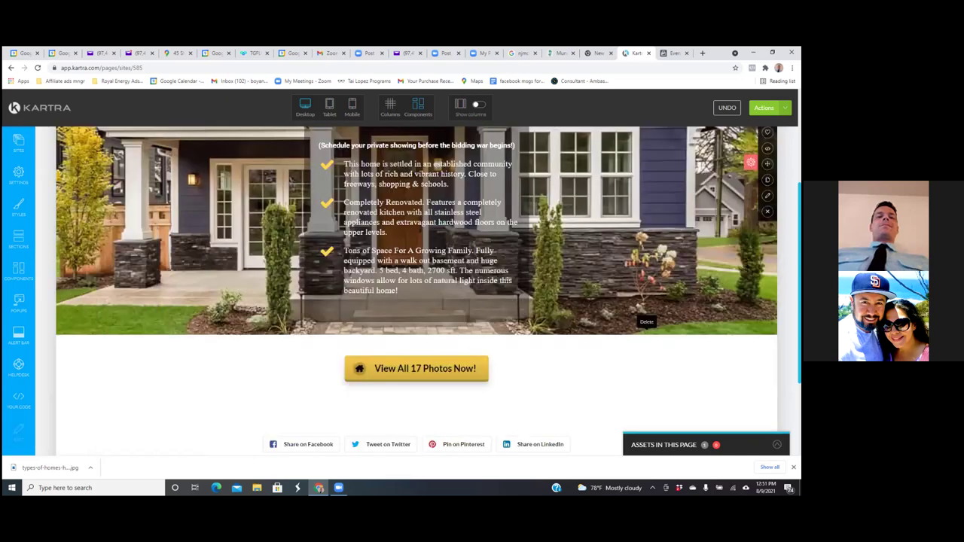
# Save the site's progress from the Actions list and dismiss the confirmation
pyautogui.click(767, 108)
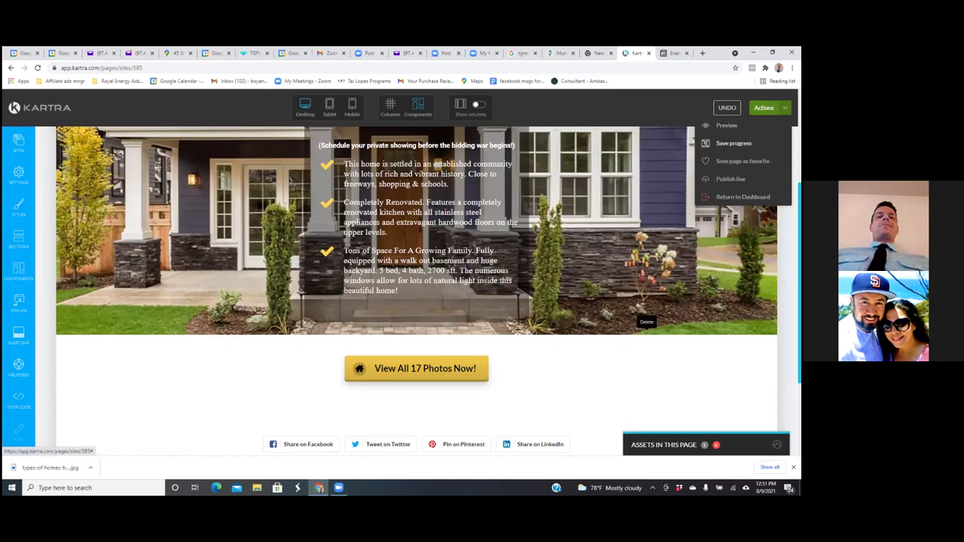
pyautogui.click(733, 143)
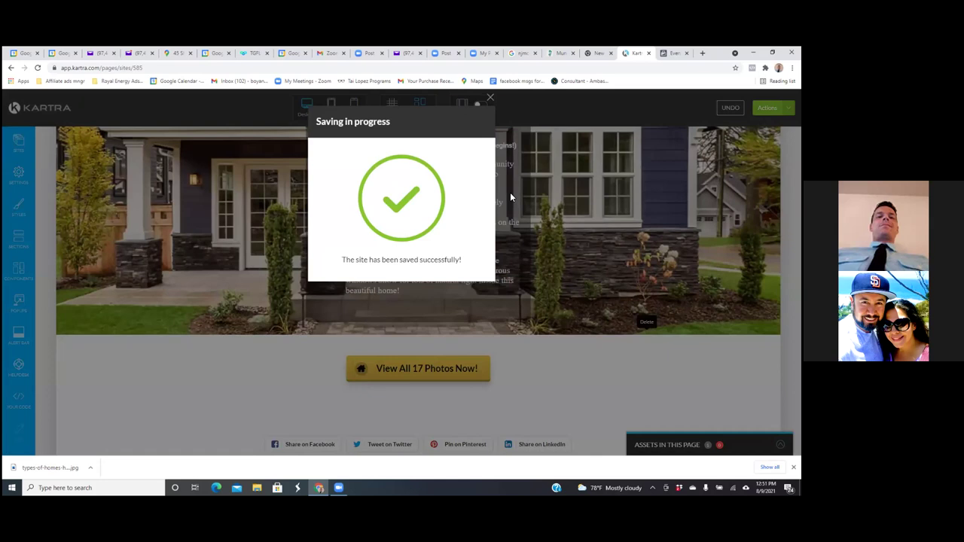
pyautogui.click(491, 98)
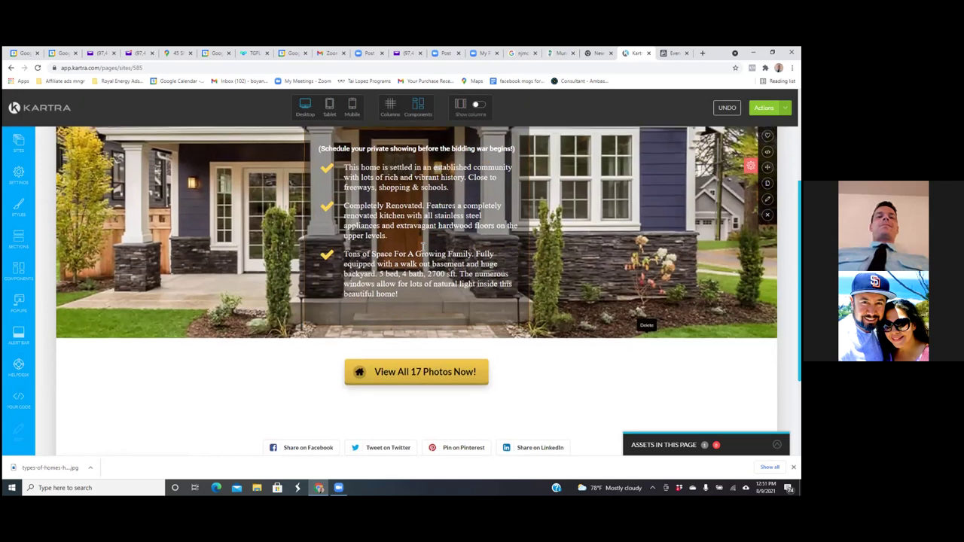
# Reopen the View All 17 Photos Now button's opt-in popup link settings
pyautogui.moveTo(422, 371)
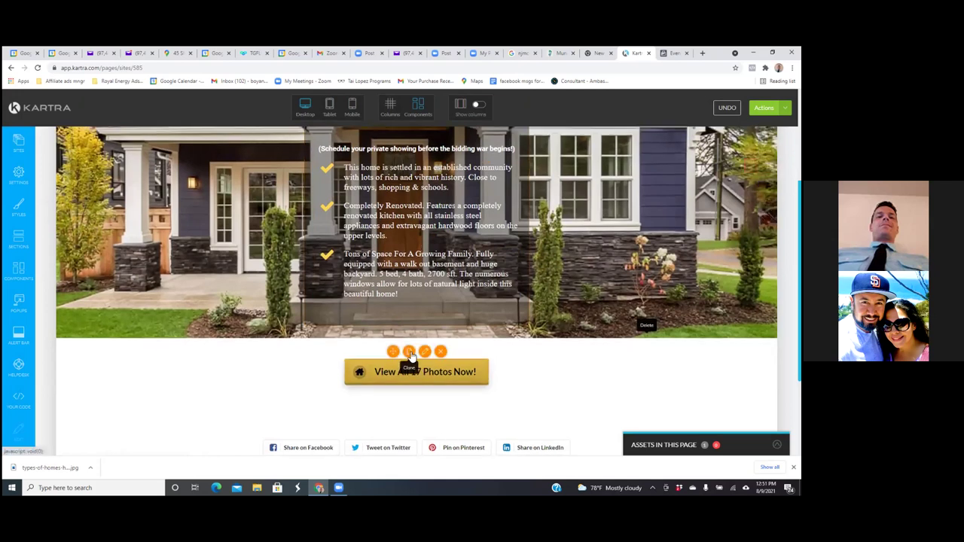
pyautogui.click(425, 352)
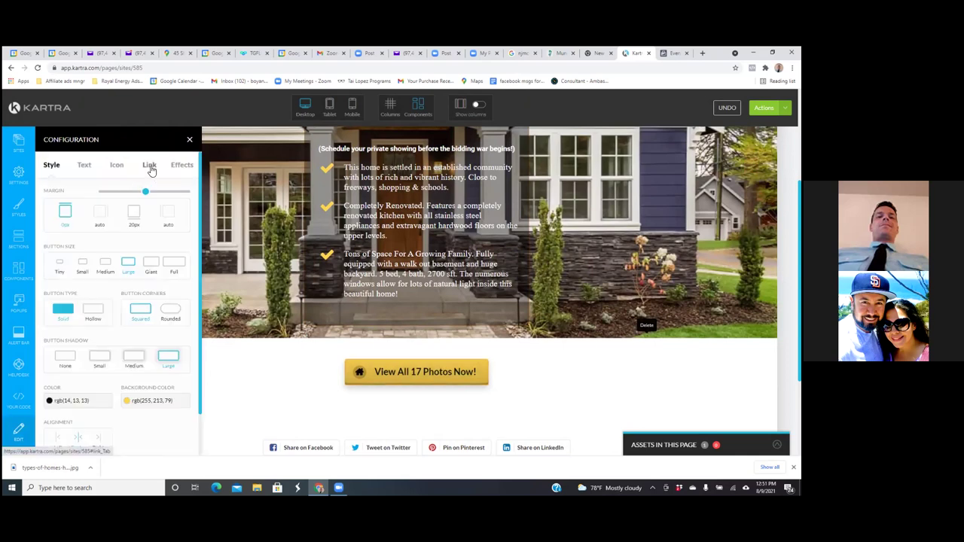
pyautogui.click(149, 167)
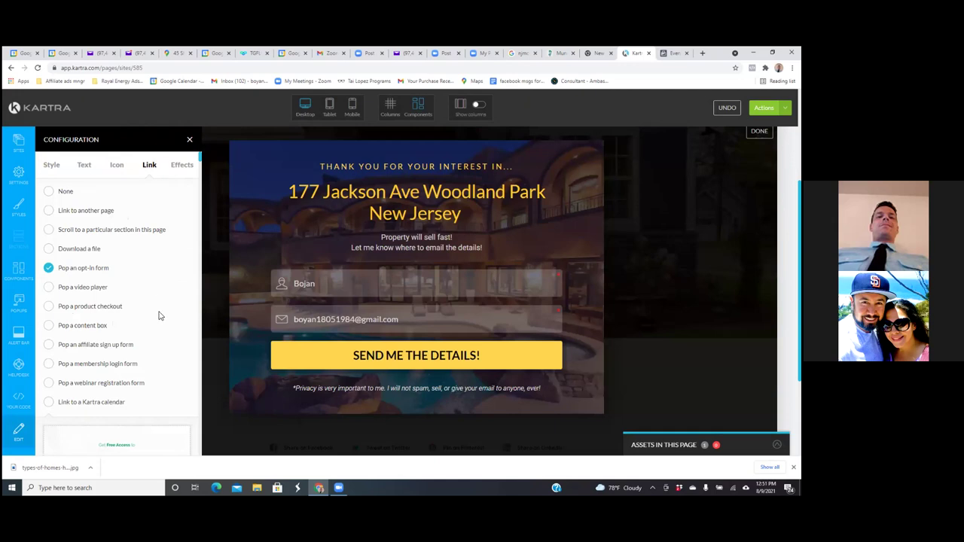
pyautogui.scroll(-1, 175, 312)
pyautogui.scroll(-3, 175, 312)
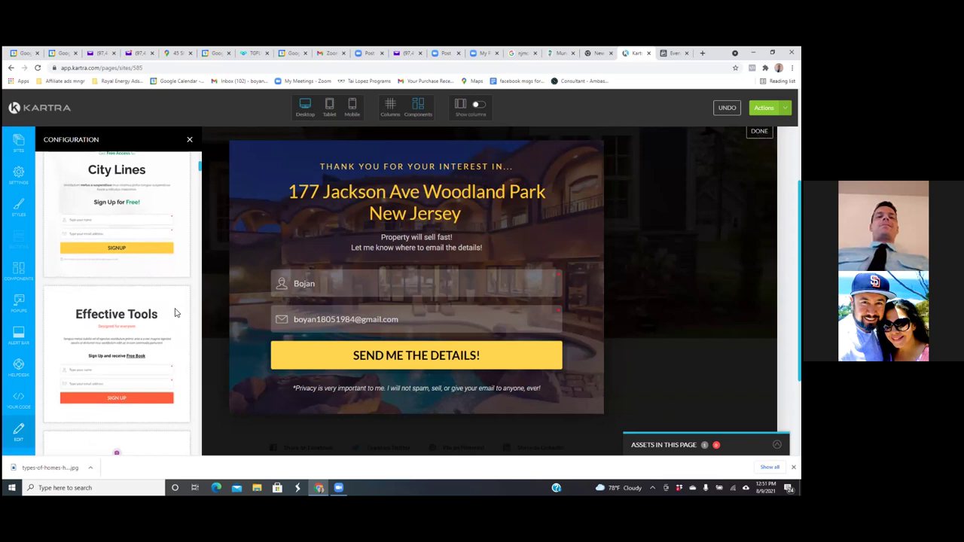
pyautogui.scroll(4, 175, 312)
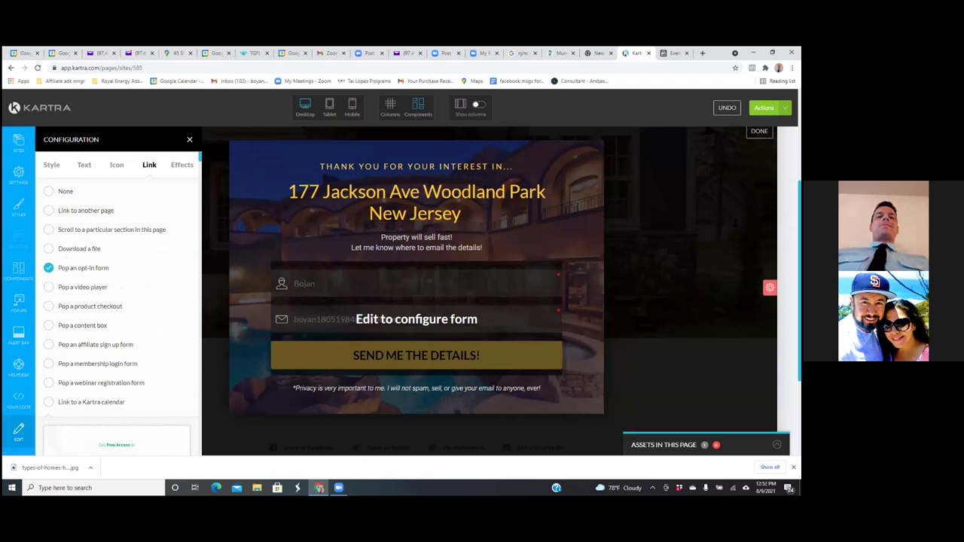
pyautogui.moveTo(769, 287)
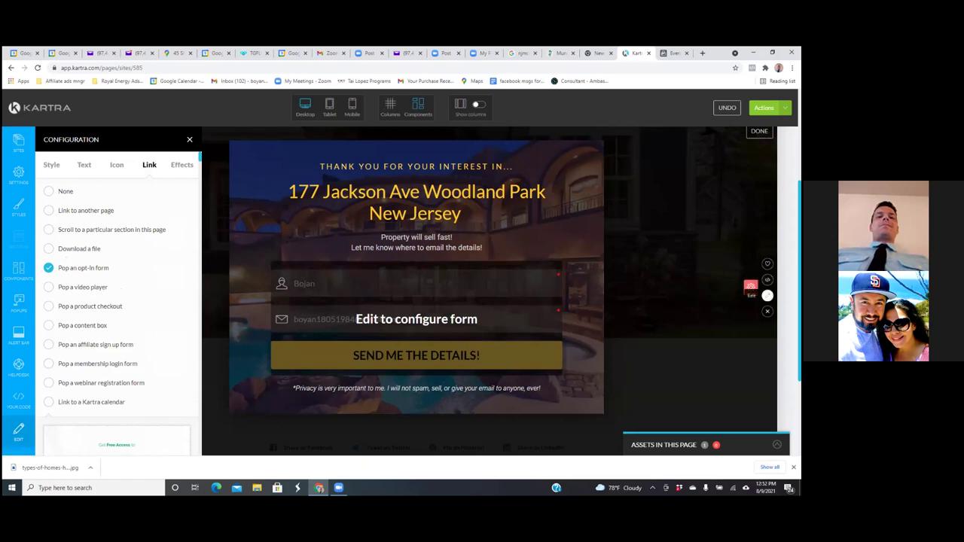
# Replace the popup section's villa background with the blue house photo
pyautogui.click(751, 288)
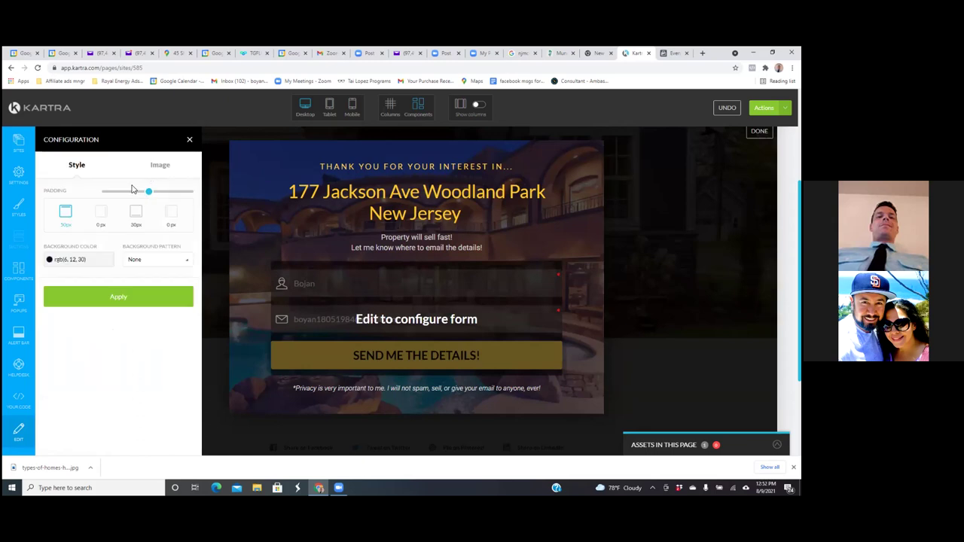
pyautogui.click(161, 167)
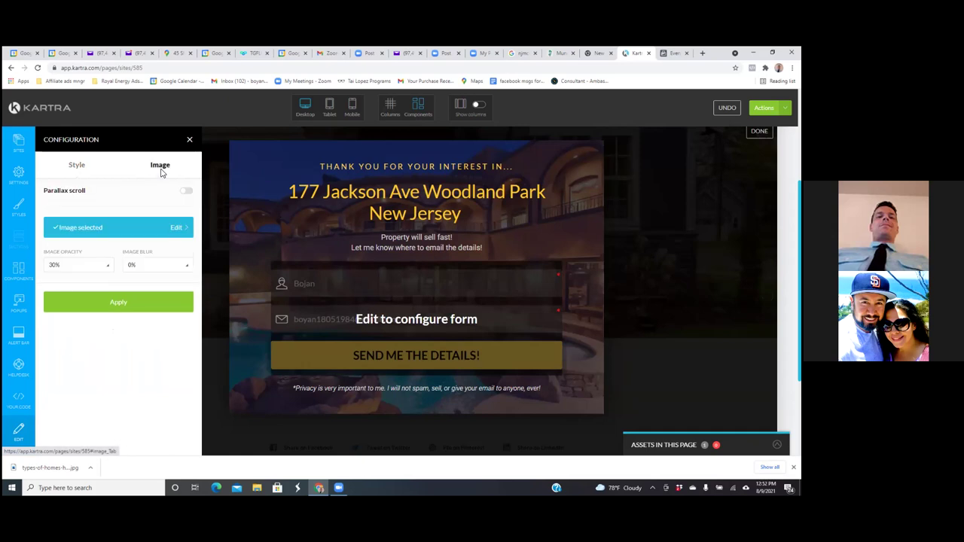
pyautogui.click(129, 228)
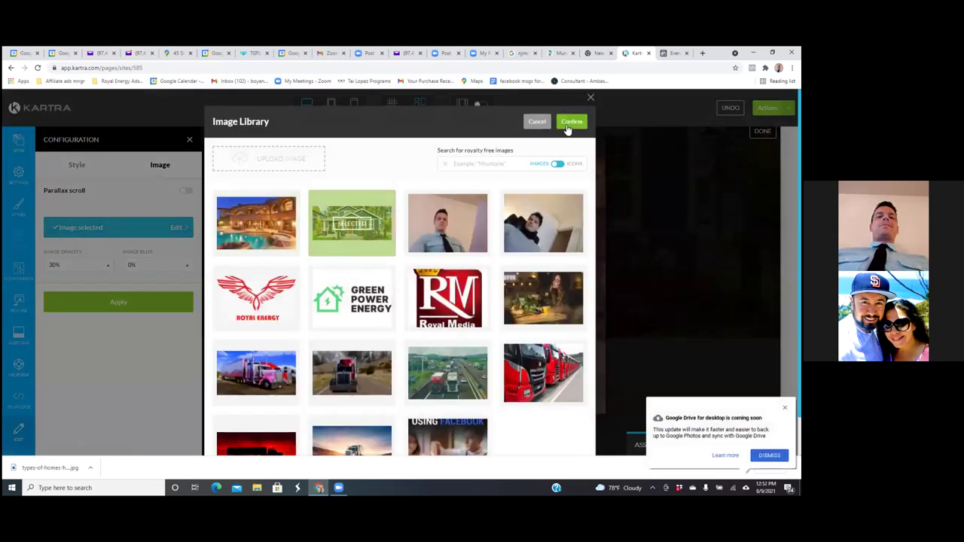
pyautogui.click(571, 122)
pyautogui.click(117, 302)
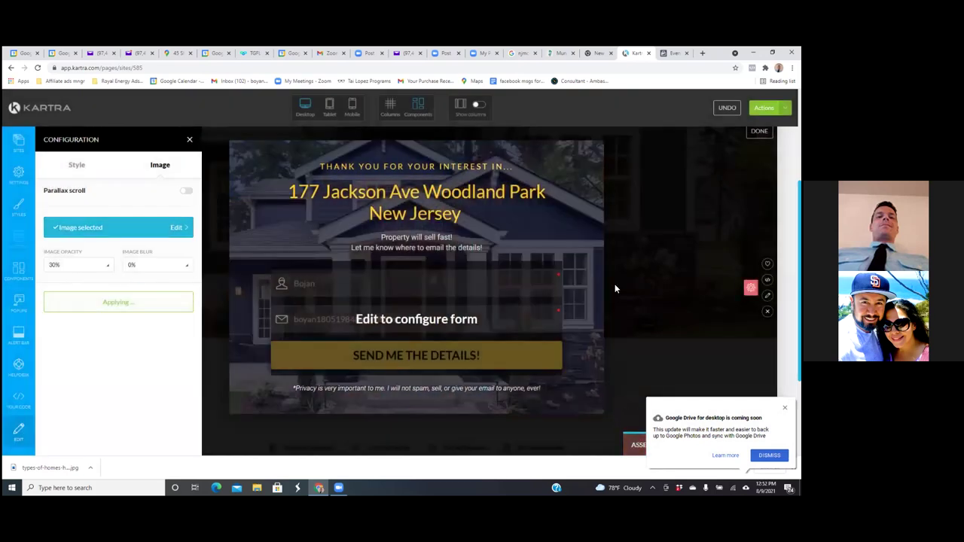
# Save the site's progress and finish editing the popup section
pyautogui.click(764, 107)
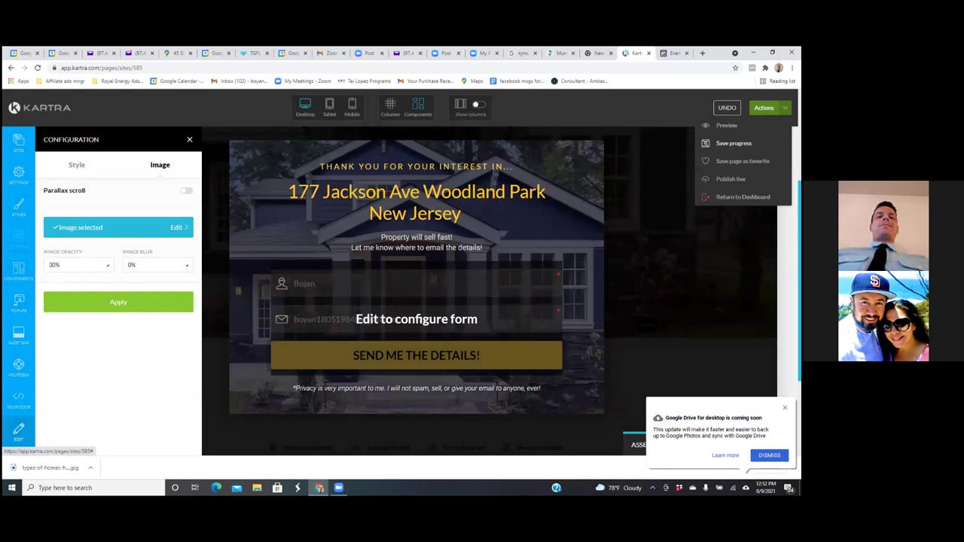
pyautogui.click(734, 143)
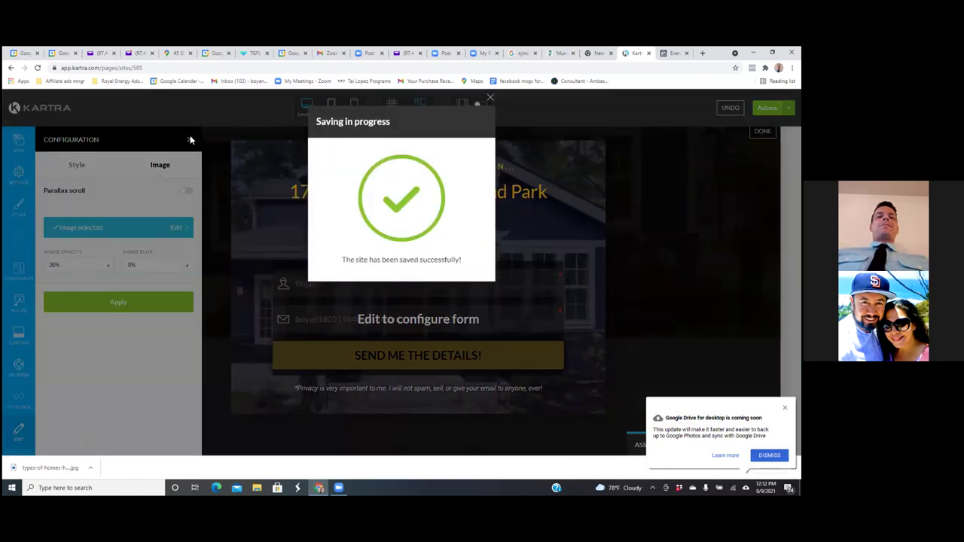
pyautogui.click(491, 98)
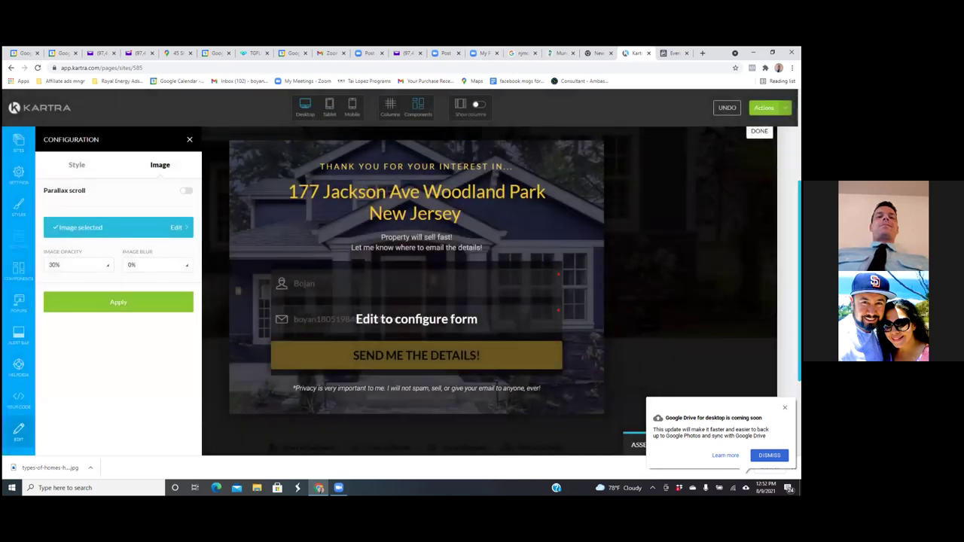
pyautogui.click(759, 131)
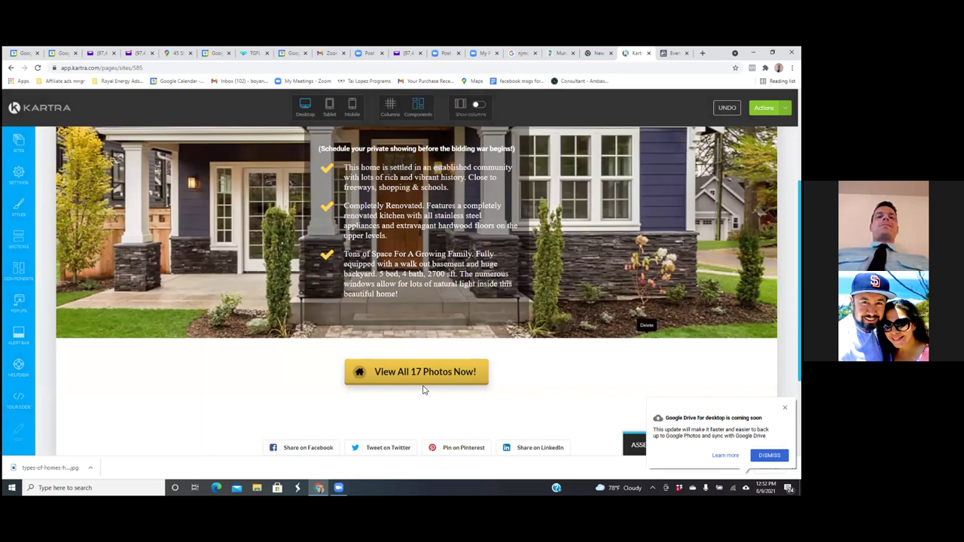
# Publish the landing page live and copy its public page link
pyautogui.moveTo(420, 375)
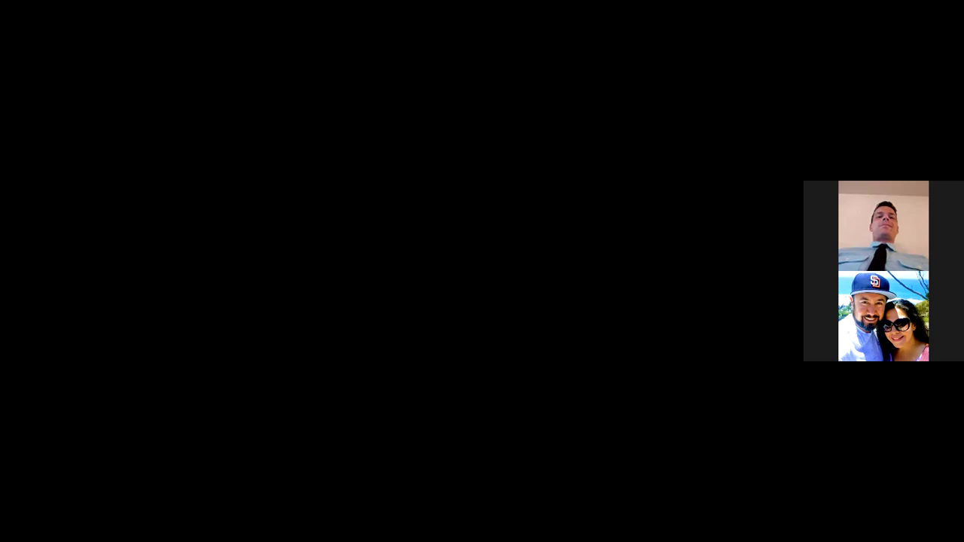
pyautogui.click(763, 108)
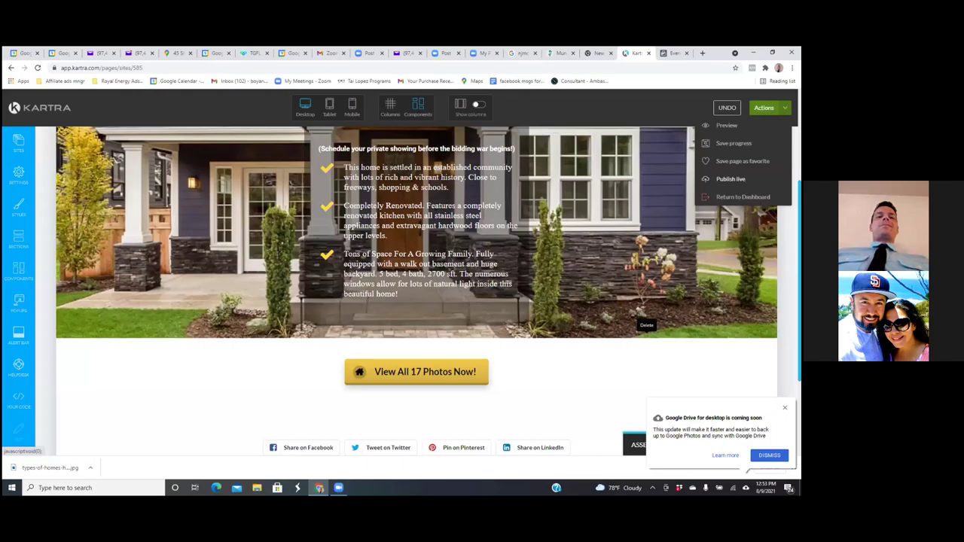
pyautogui.click(730, 179)
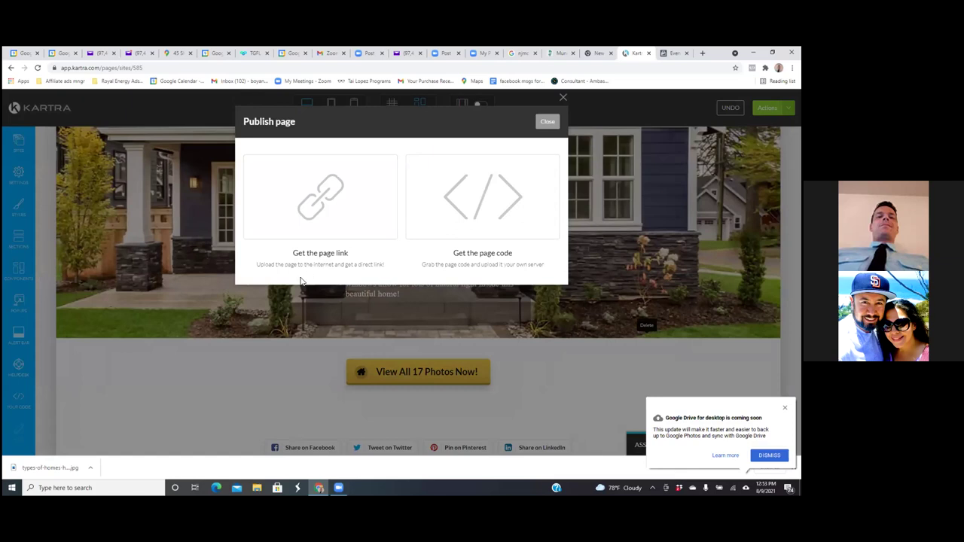
pyautogui.click(312, 260)
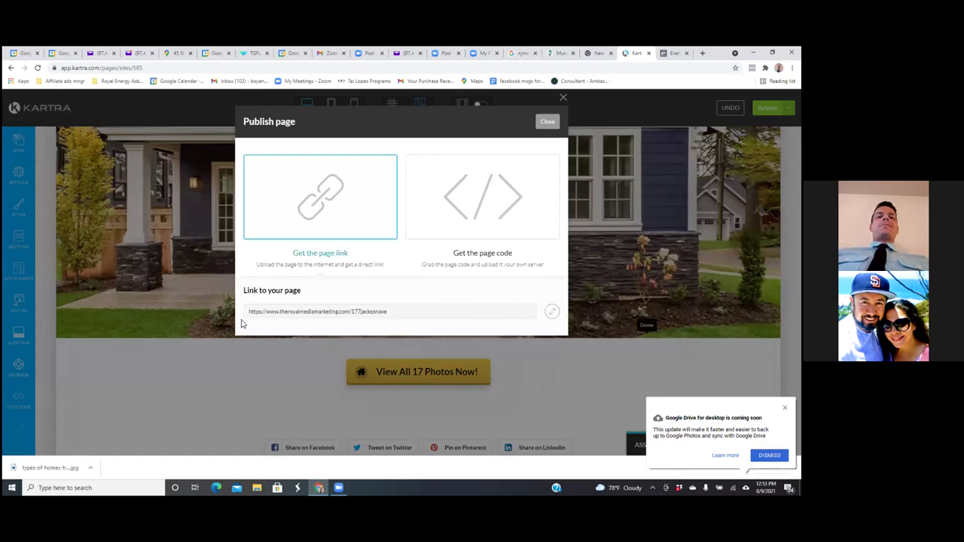
pyautogui.moveTo(246, 317); pyautogui.dragTo(439, 319)
pyautogui.hotkey('ctrl', 'c')
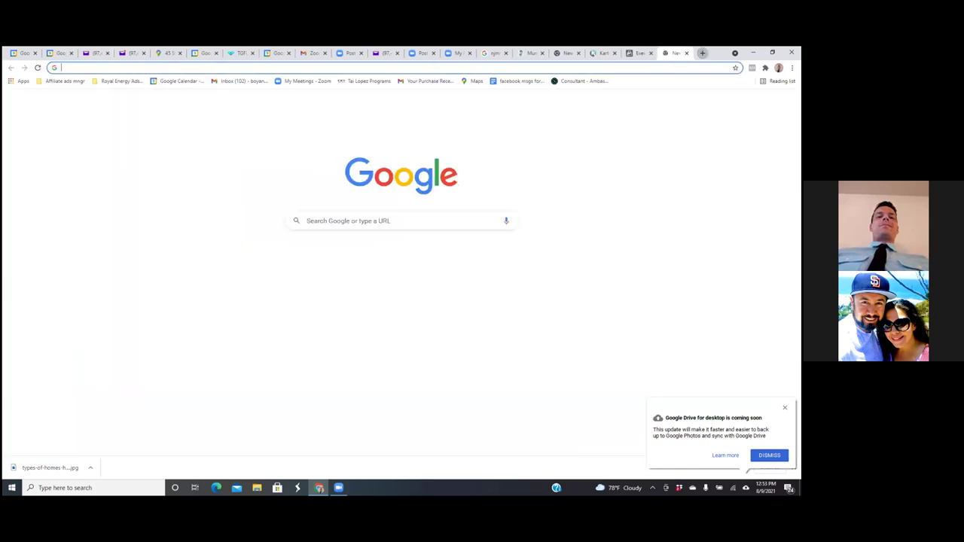
pyautogui.click(702, 52)
pyautogui.hotkey('ctrl', 'v')
pyautogui.press('Return')
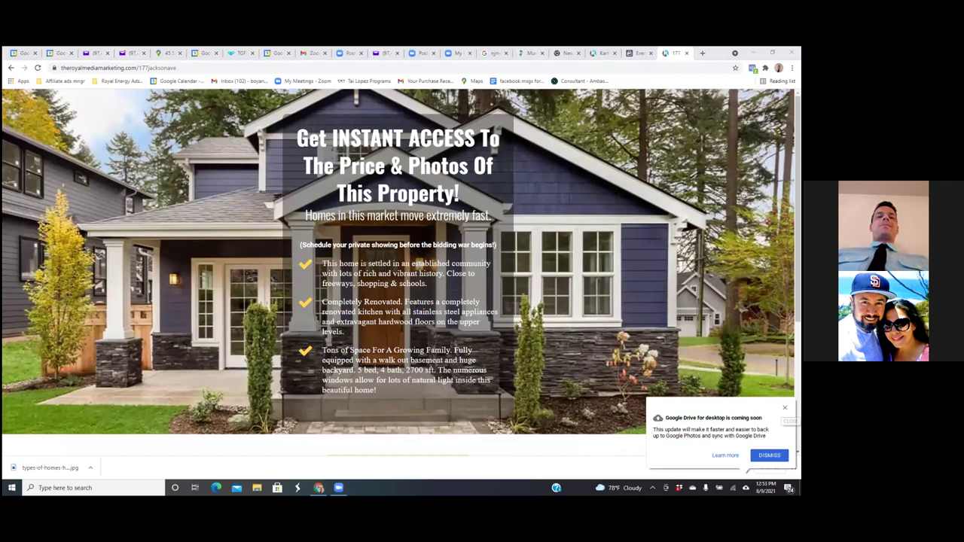
# Test the live View All 17 Photos Now popup, close it, and return to Kartra
pyautogui.scroll(-3, 401, 264)
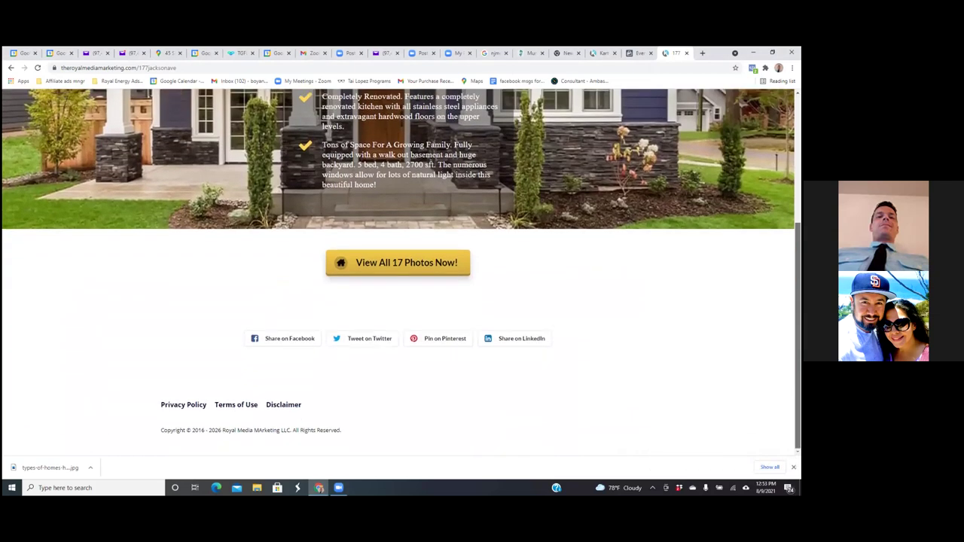
pyautogui.click(398, 260)
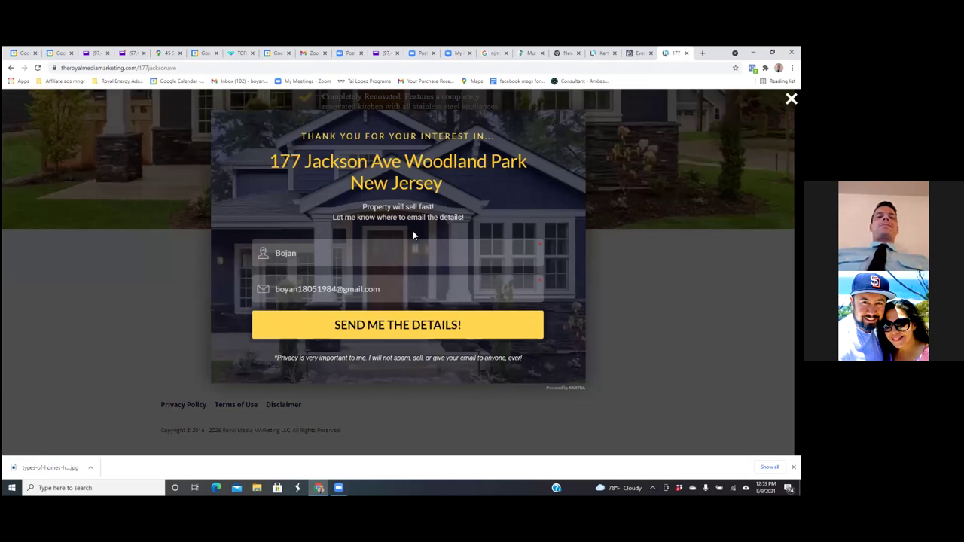
pyautogui.click(791, 98)
pyautogui.click(599, 54)
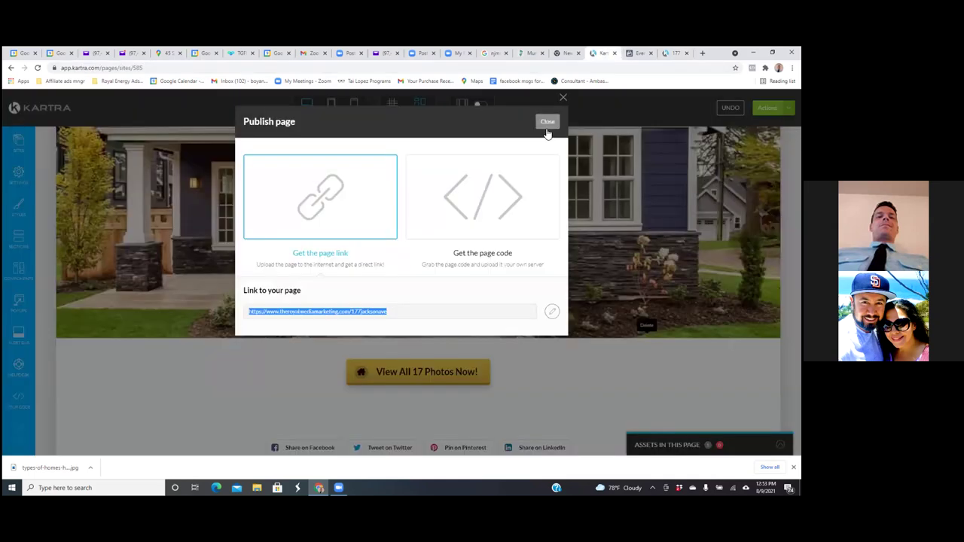
# Close the Publish dialog and return to the Kartra dashboard
pyautogui.click(548, 123)
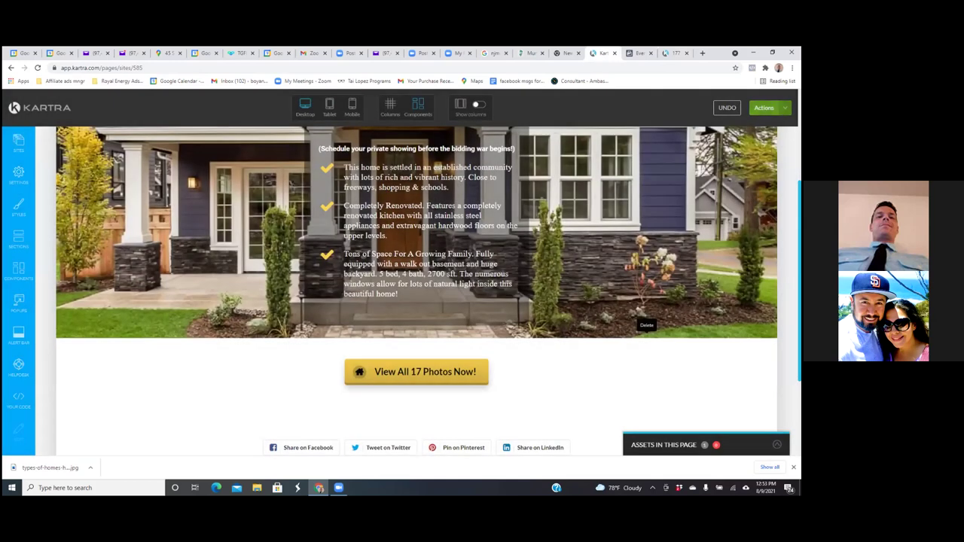
pyautogui.click(764, 107)
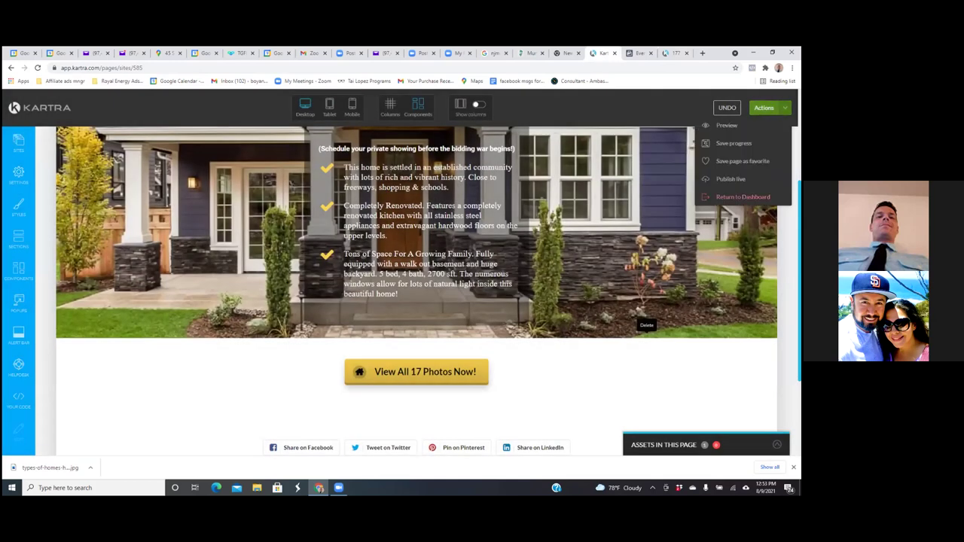
pyautogui.click(743, 196)
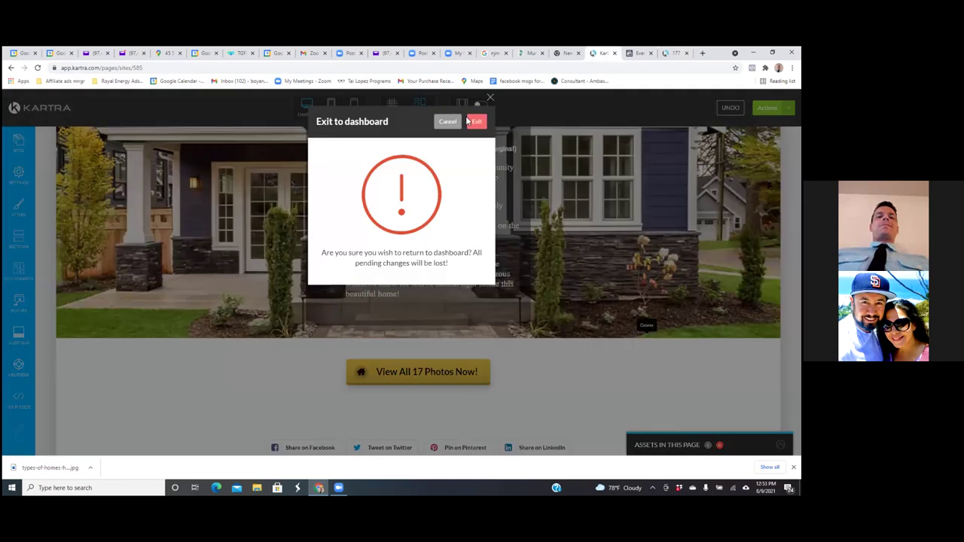
pyautogui.click(474, 121)
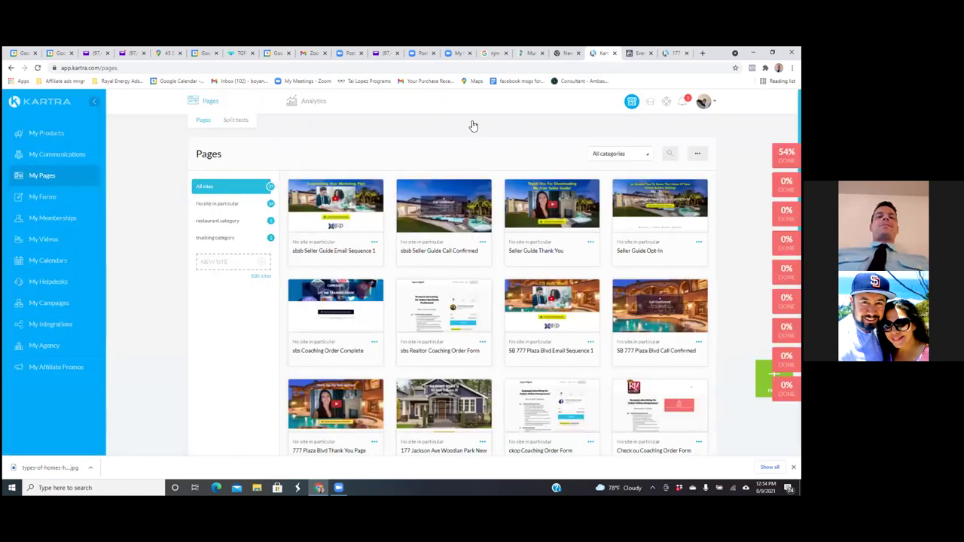
pyautogui.scroll(-2, 473, 125)
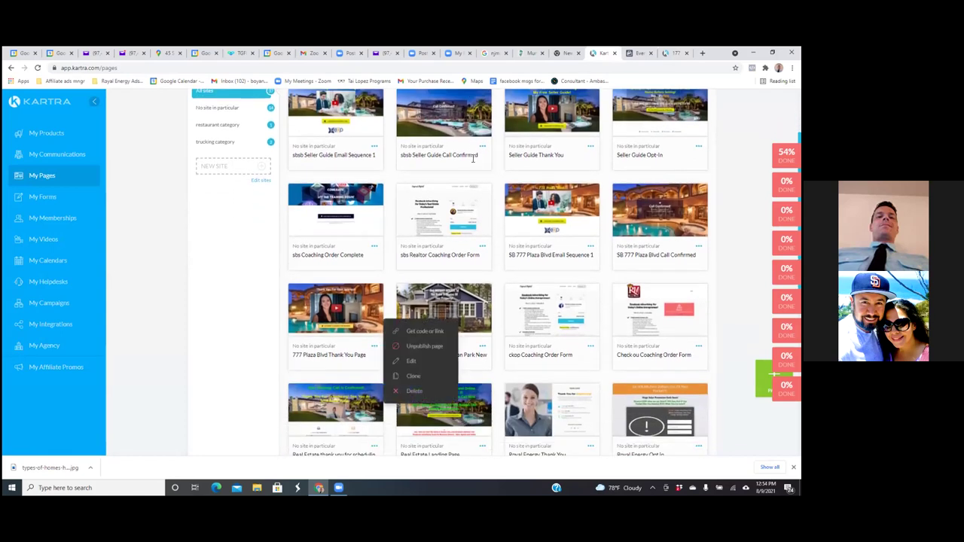
pyautogui.click(413, 363)
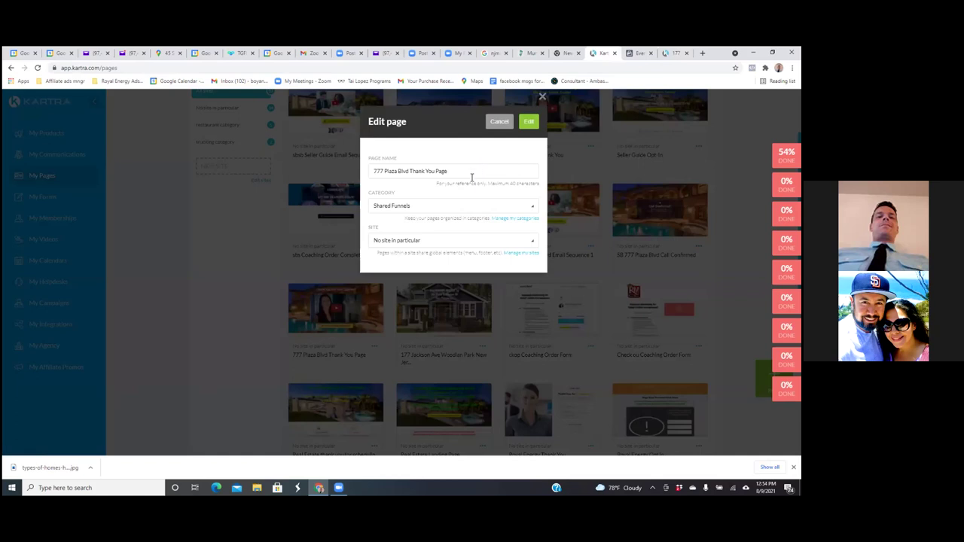
pyautogui.click(471, 176)
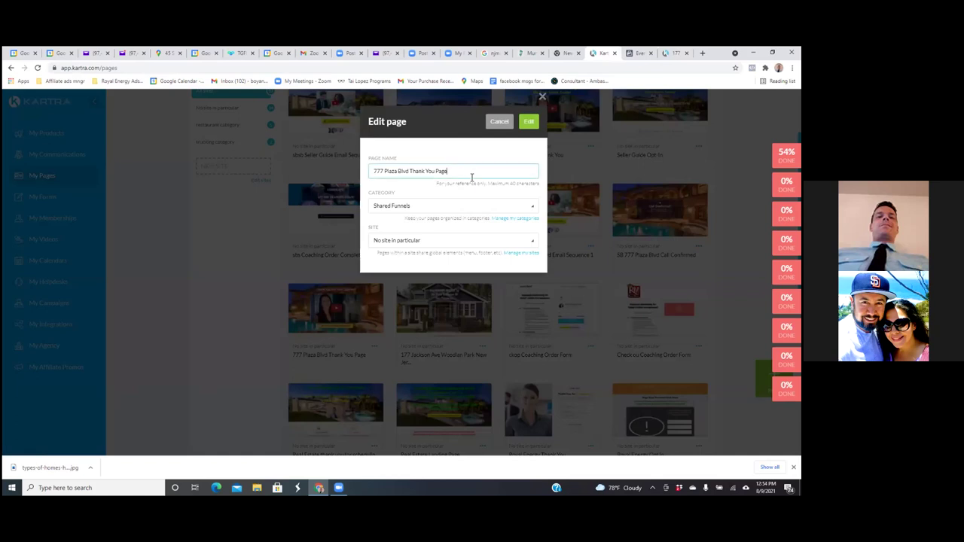
pyautogui.press('BackSpace')
pyautogui.press('BackSpace')
pyautogui.press('BackSpace')
pyautogui.press('BackSpace')
pyautogui.press('BackSpace')
pyautogui.press('BackSpace')
pyautogui.press('BackSpace')
pyautogui.press('BackSpace')
pyautogui.press('BackSpace')
pyautogui.press('BackSpace')
pyautogui.press('BackSpace')
pyautogui.press('BackSpace')
pyautogui.press('BackSpace')
pyautogui.press('BackSpace')
pyautogui.press('BackSpace')
pyautogui.press('BackSpace')
pyautogui.press('BackSpace')
pyautogui.press('BackSpace')
pyautogui.press('BackSpace')
pyautogui.press('BackSpace')
pyautogui.click(495, 206)
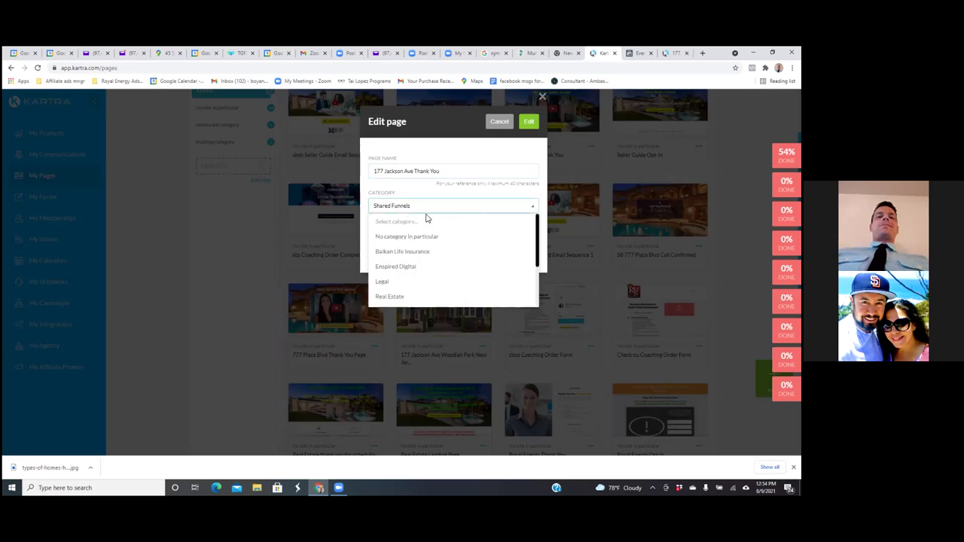
pyautogui.click(395, 238)
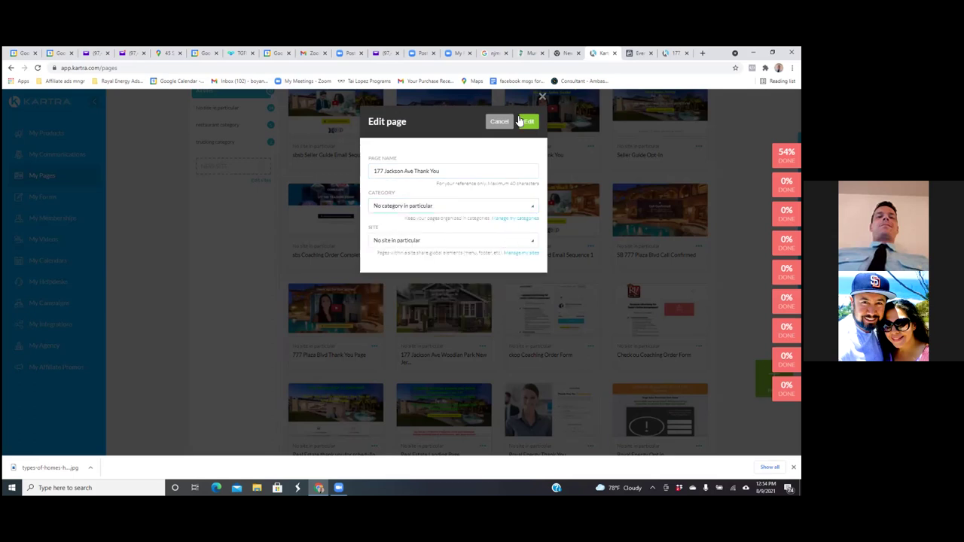
pyautogui.click(526, 121)
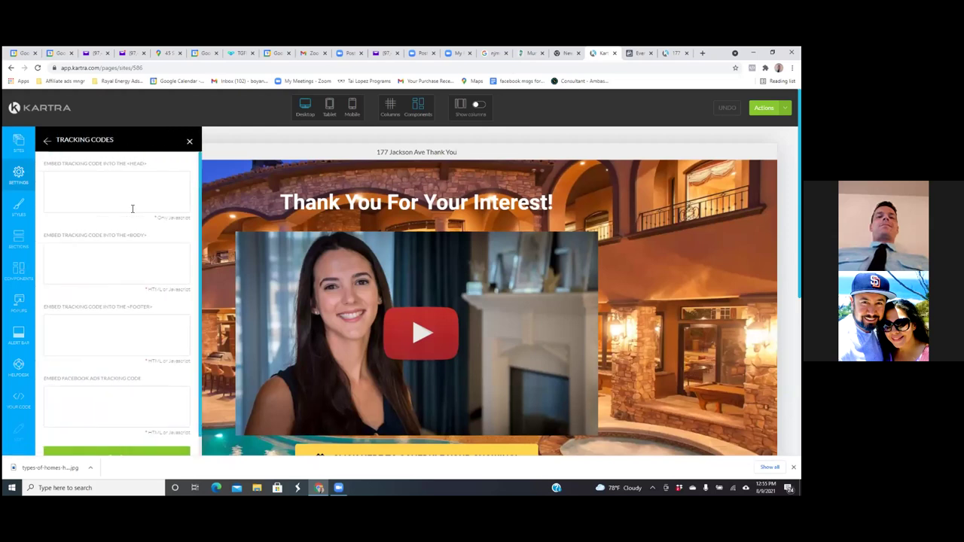
# Paste the Facebook pixel into the Facebook Ads Tracking Code field and save
pyautogui.click(74, 416)
pyautogui.hotkey('ctrl', 'v')
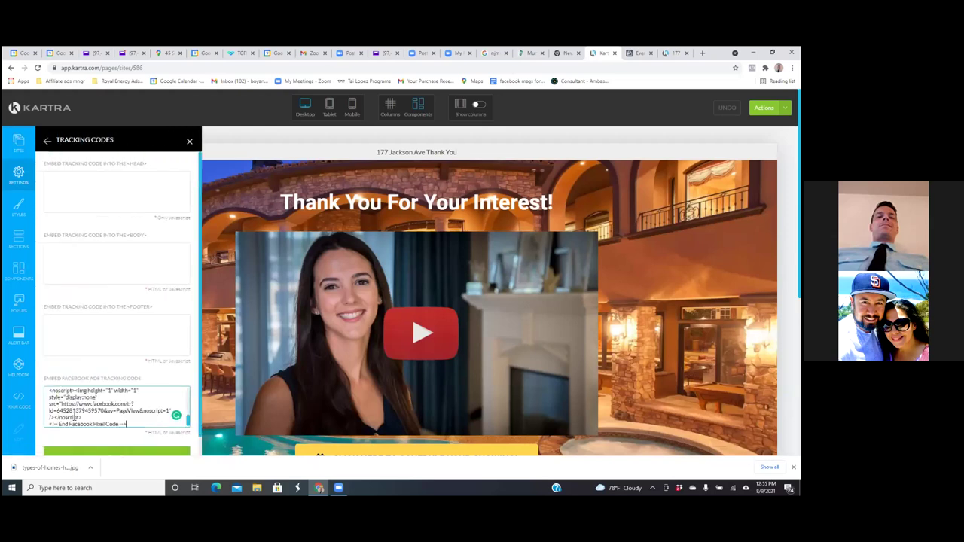
pyautogui.click(89, 449)
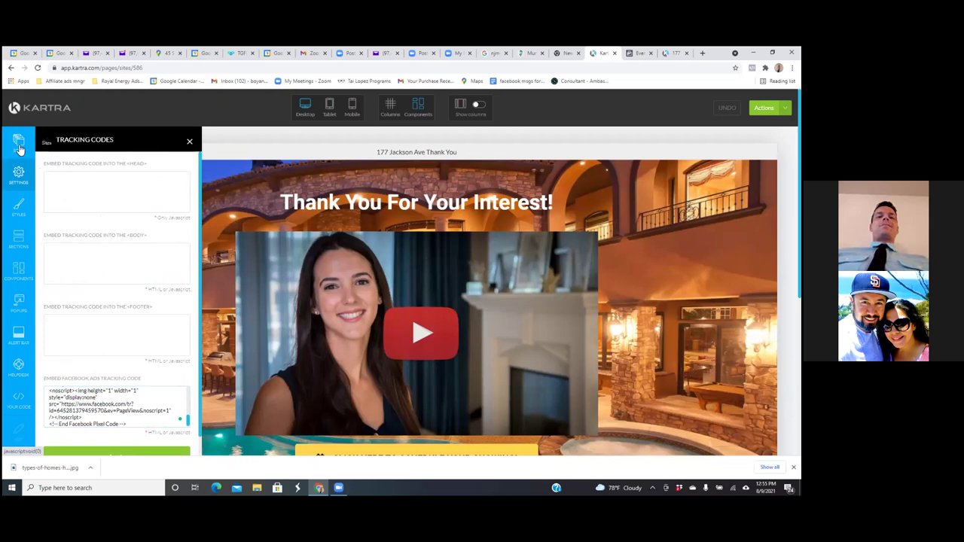
# Apply the page's Schedule Showing SEO parameters
pyautogui.click(19, 147)
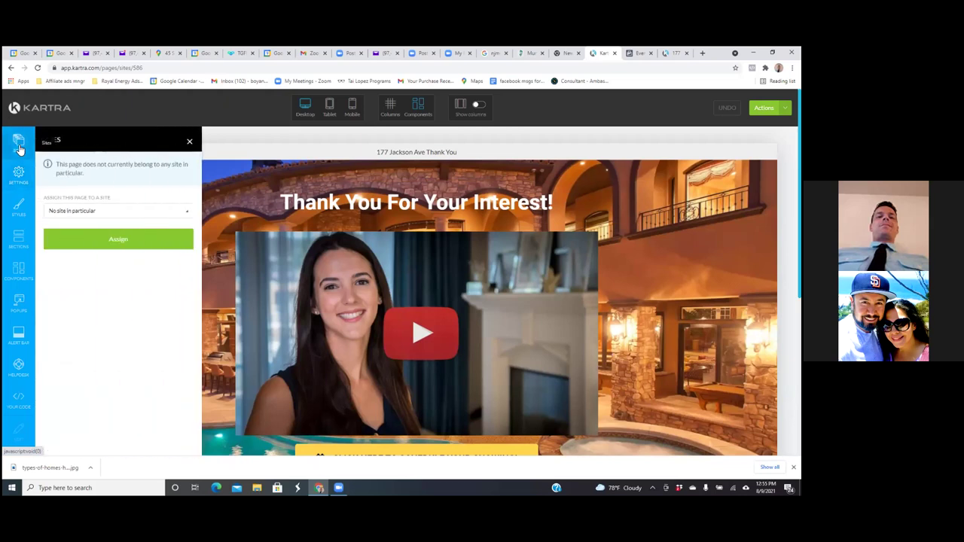
pyautogui.click(19, 172)
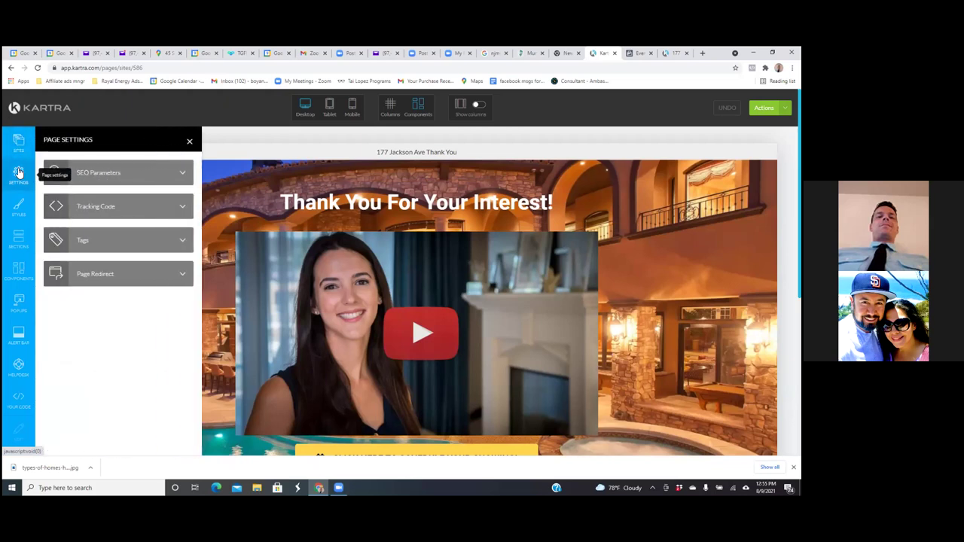
pyautogui.click(119, 172)
pyautogui.click(107, 176)
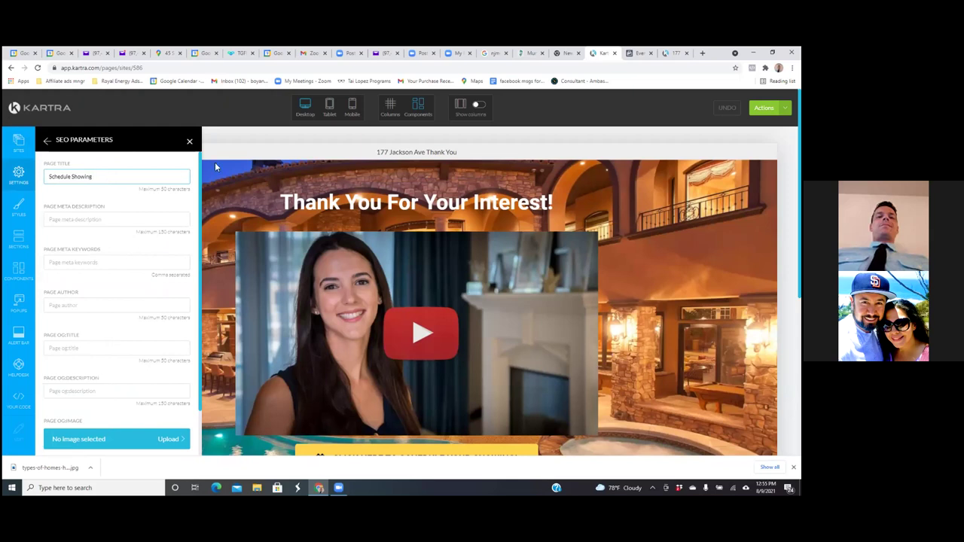
pyautogui.click(241, 145)
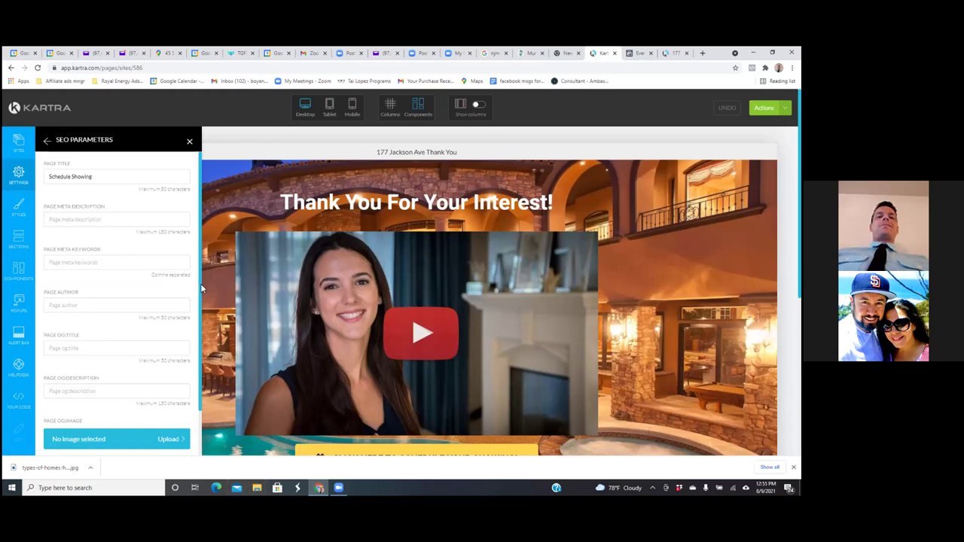
pyautogui.scroll(-1, 197, 339)
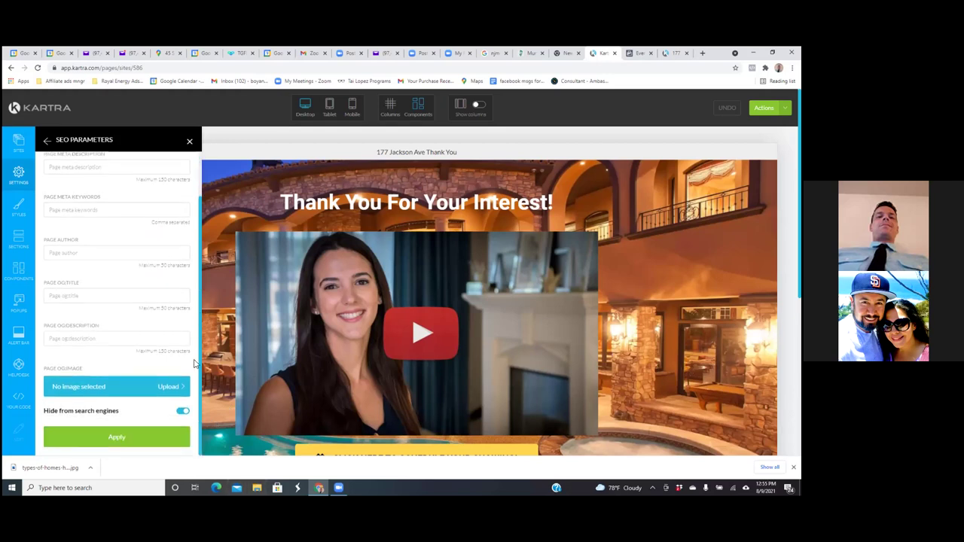
pyautogui.click(120, 437)
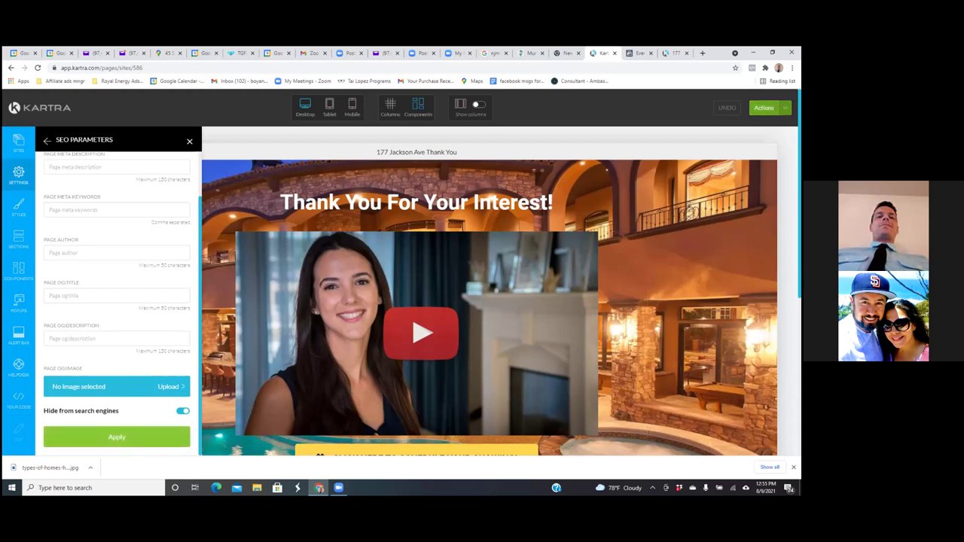
# Save the thank-you page's progress and close the SEO settings
pyautogui.click(764, 108)
pyautogui.click(734, 143)
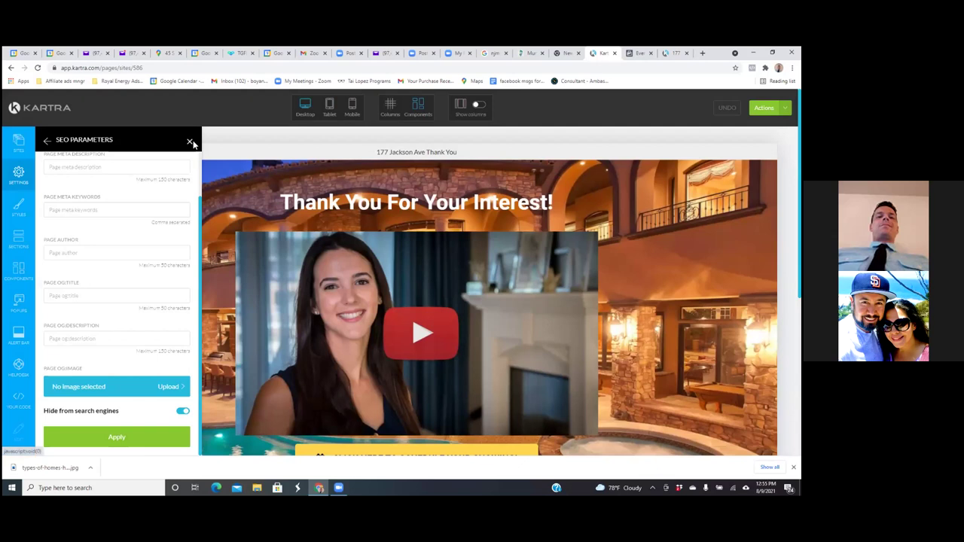
pyautogui.click(189, 141)
pyautogui.scroll(-3, 193, 140)
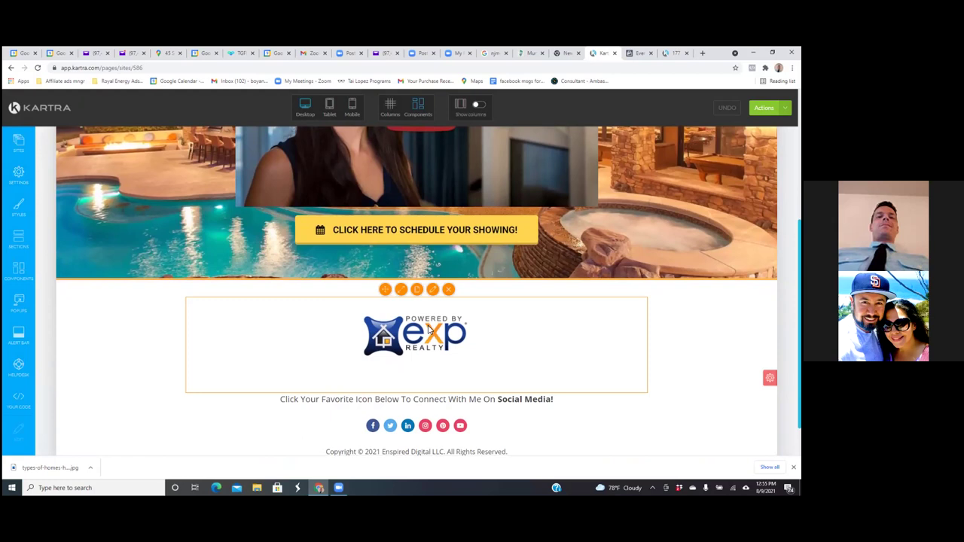
# Clear the top section's villa background image, leaving the video on plain white
pyautogui.scroll(3, 419, 369)
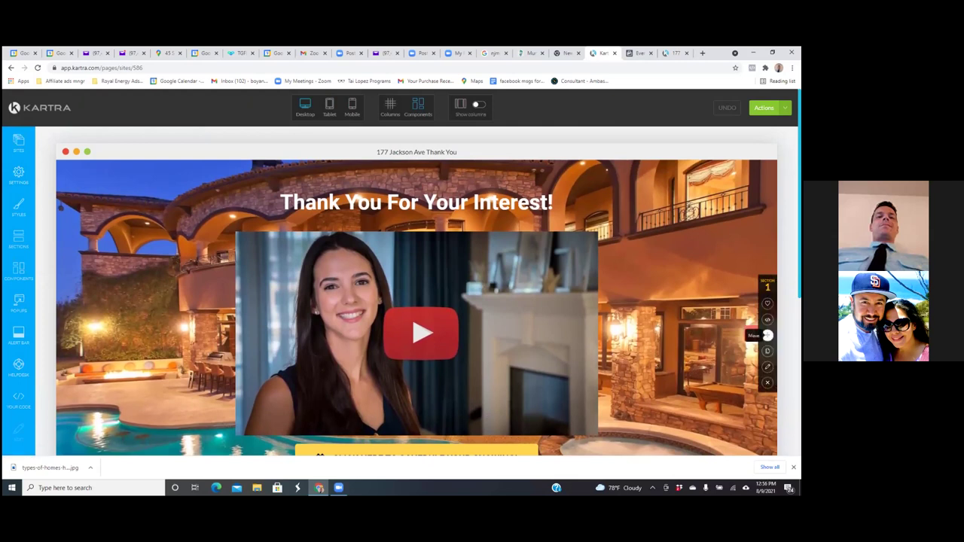
pyautogui.click(768, 334)
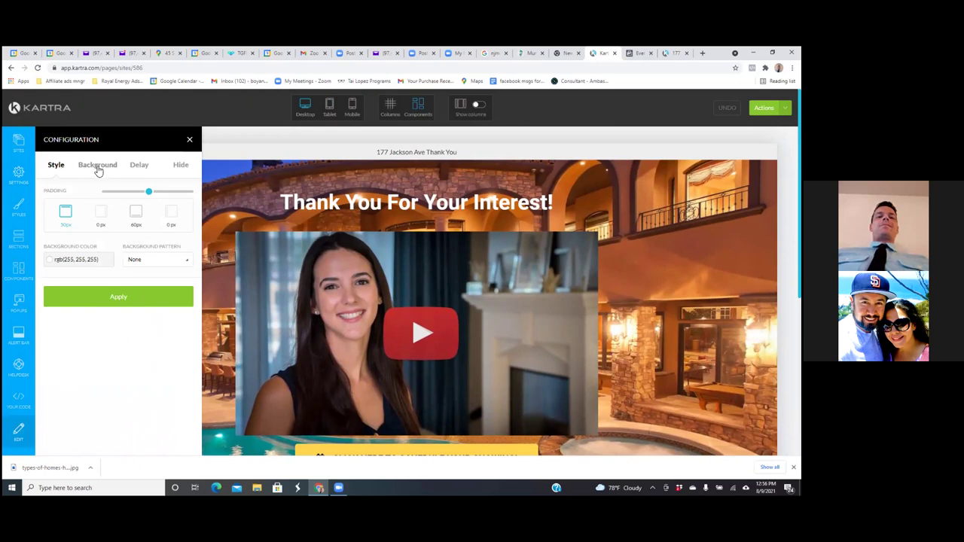
pyautogui.click(97, 165)
pyautogui.click(118, 280)
pyautogui.click(350, 226)
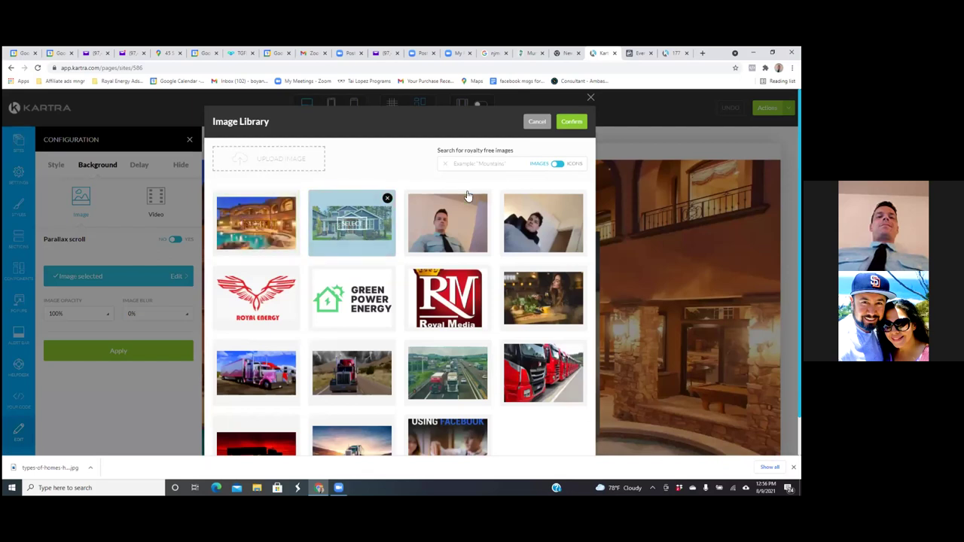
pyautogui.click(571, 122)
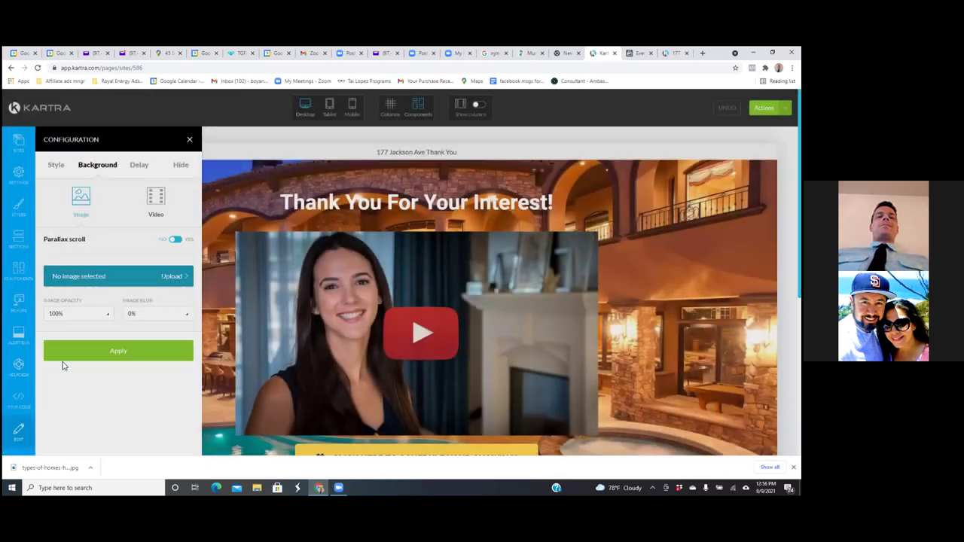
pyautogui.click(137, 348)
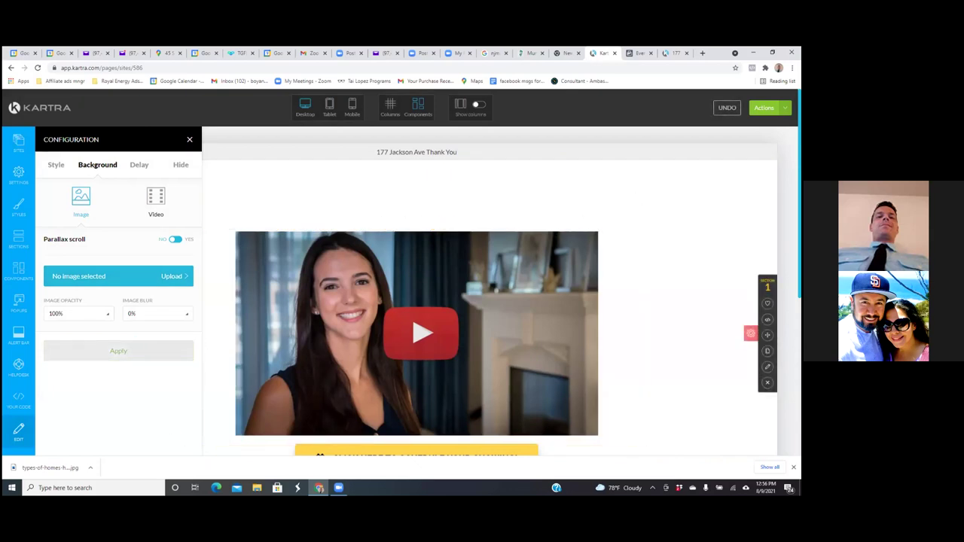
pyautogui.scroll(-2, 490, 301)
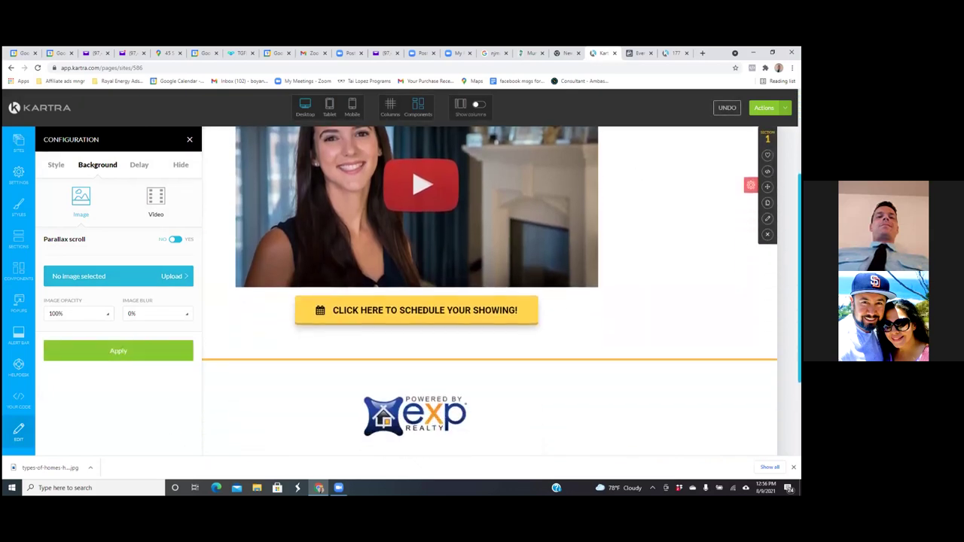
pyautogui.scroll(2, 490, 287)
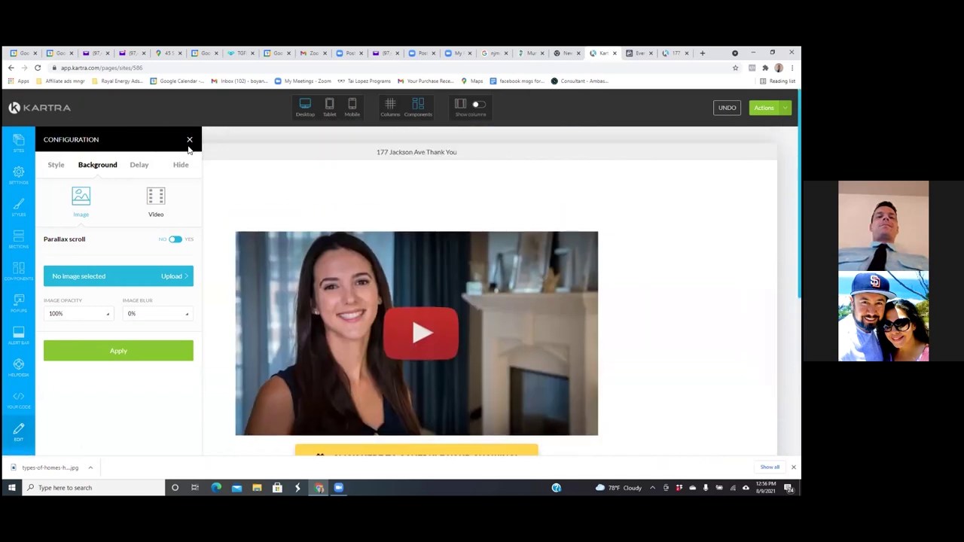
pyautogui.click(191, 142)
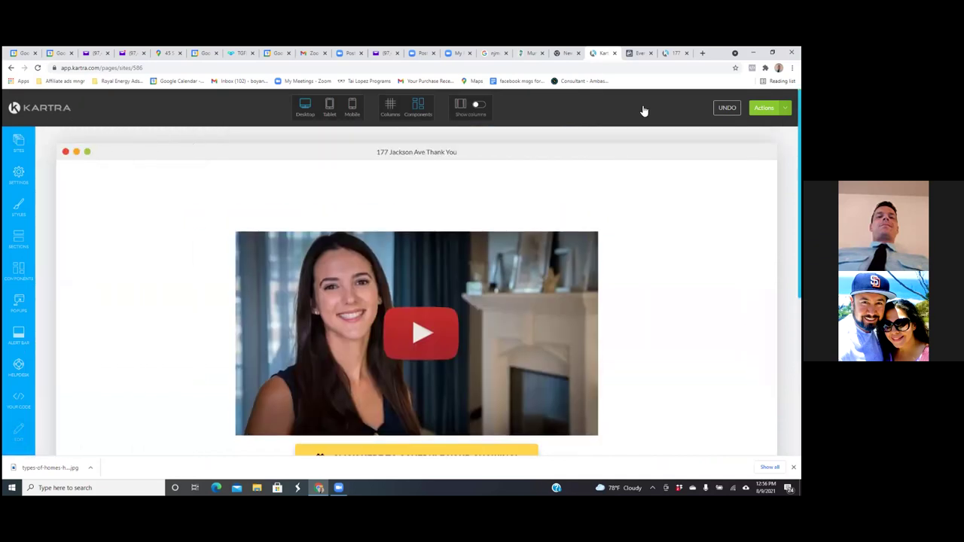
pyautogui.click(764, 107)
pyautogui.click(735, 142)
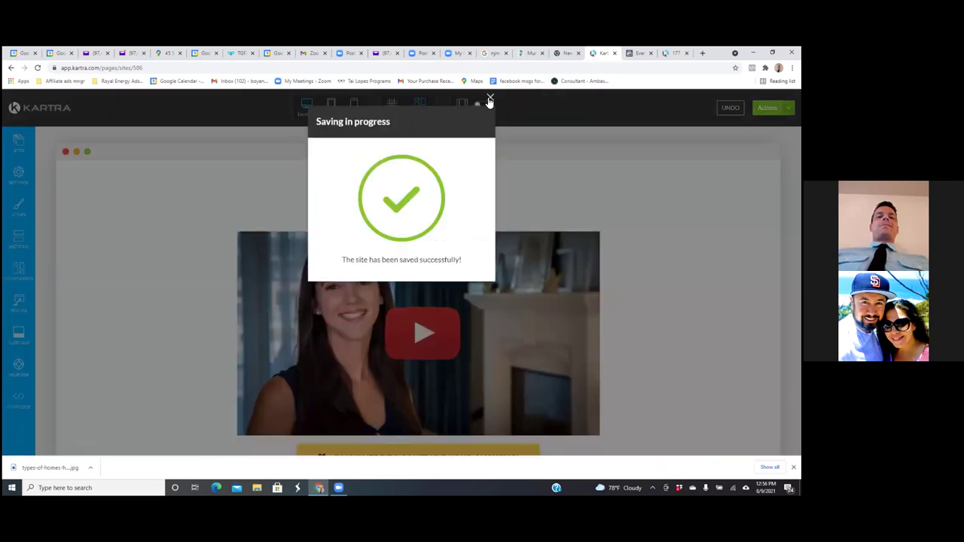
pyautogui.click(489, 100)
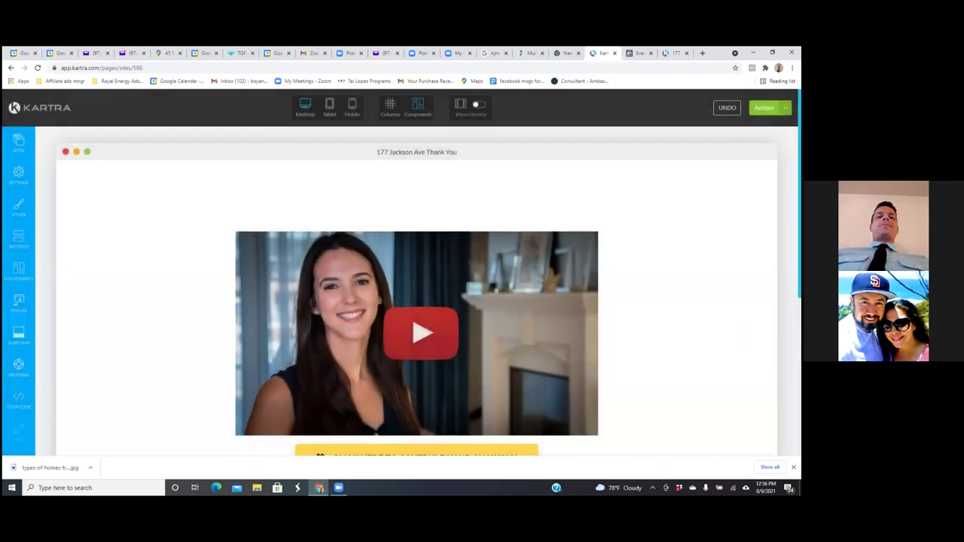
pyautogui.scroll(-3, 417, 291)
pyautogui.scroll(3, 416, 291)
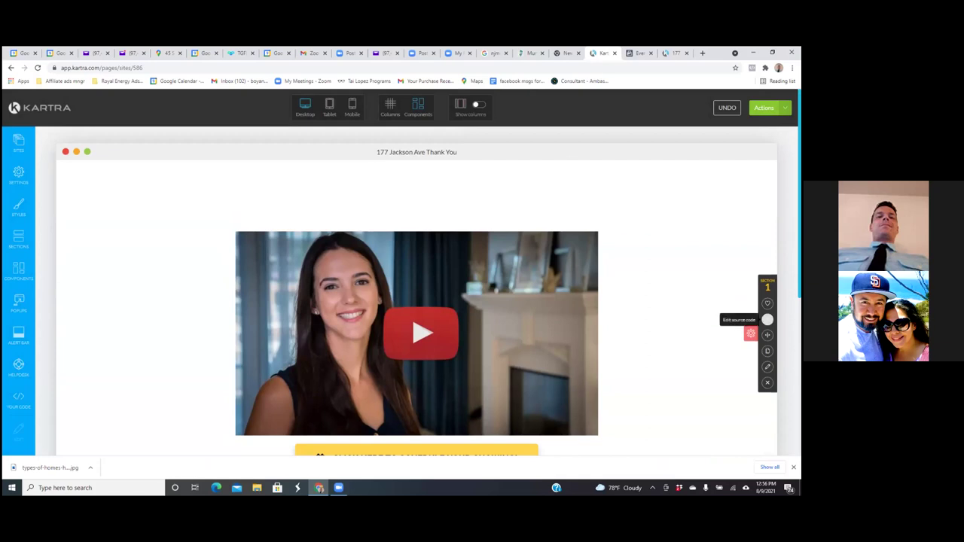
# Upload a new house photo as the top section's background
pyautogui.click(767, 366)
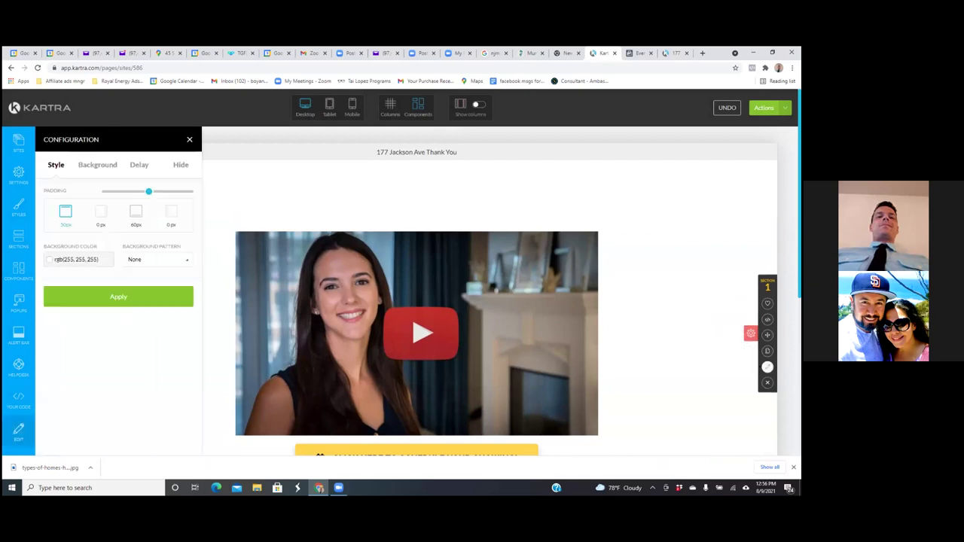
pyautogui.click(106, 167)
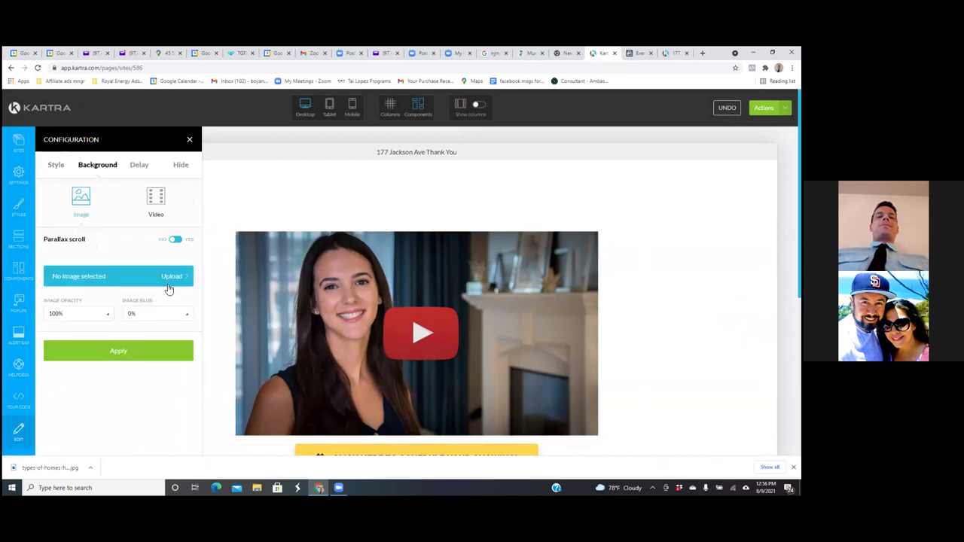
pyautogui.click(170, 279)
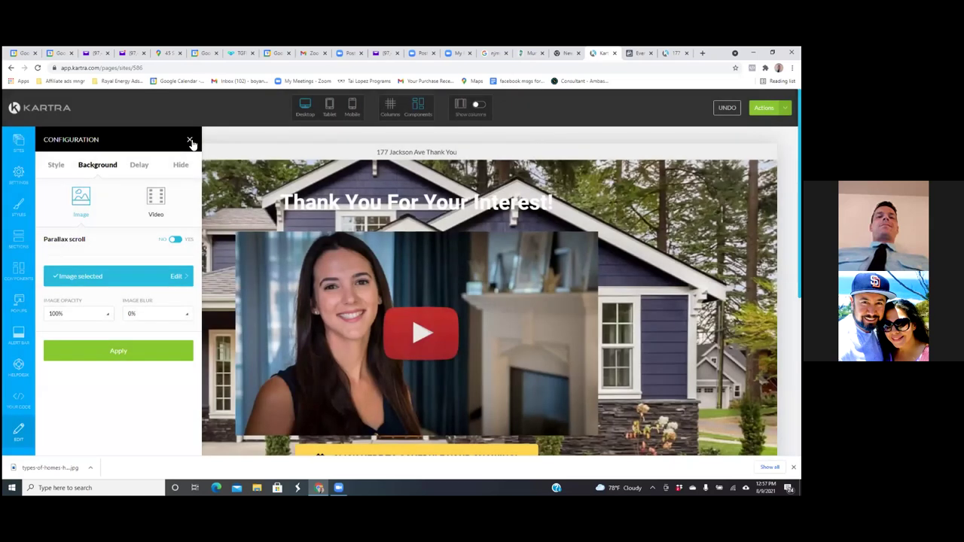
pyautogui.click(190, 142)
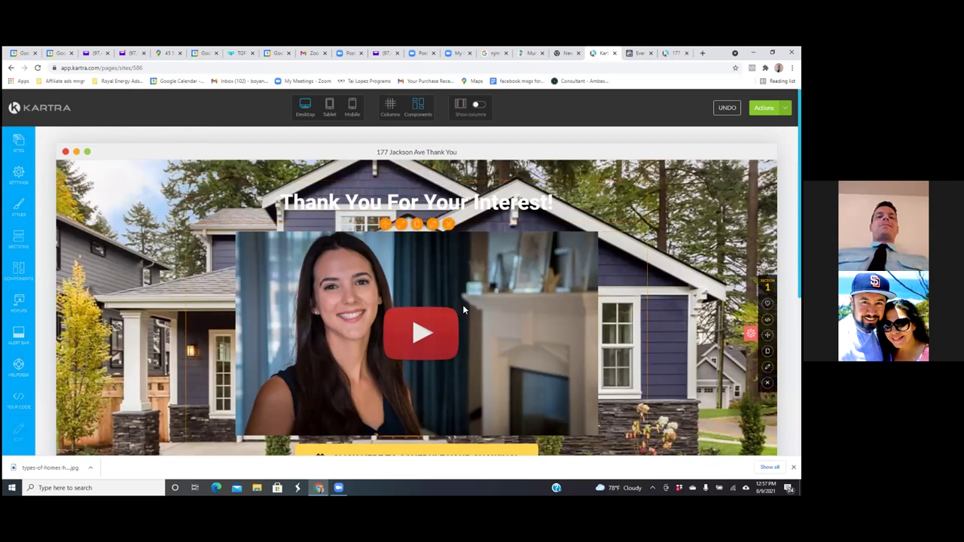
# Move the schedule button below the hero section and delete the eXp logo block
pyautogui.scroll(-2, 413, 443)
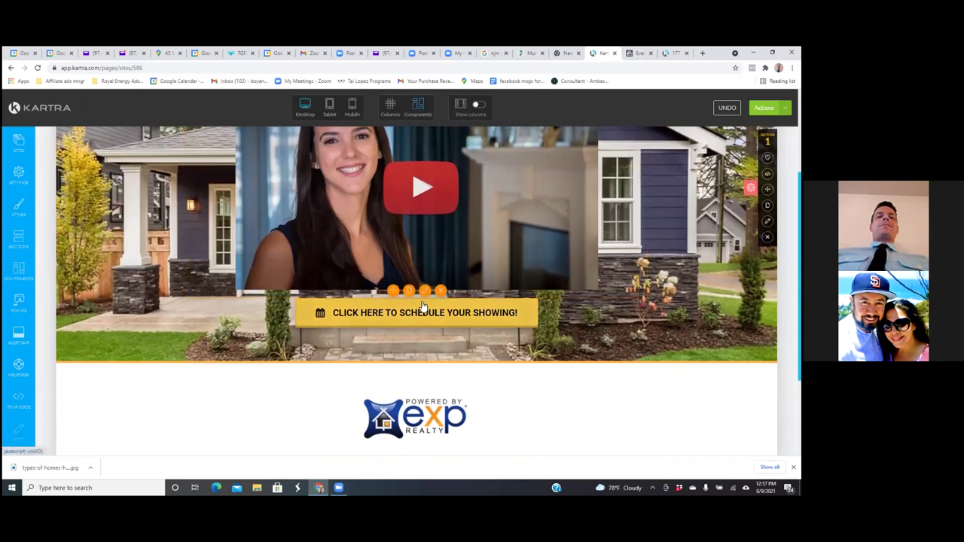
pyautogui.moveTo(392, 292); pyautogui.dragTo(383, 378)
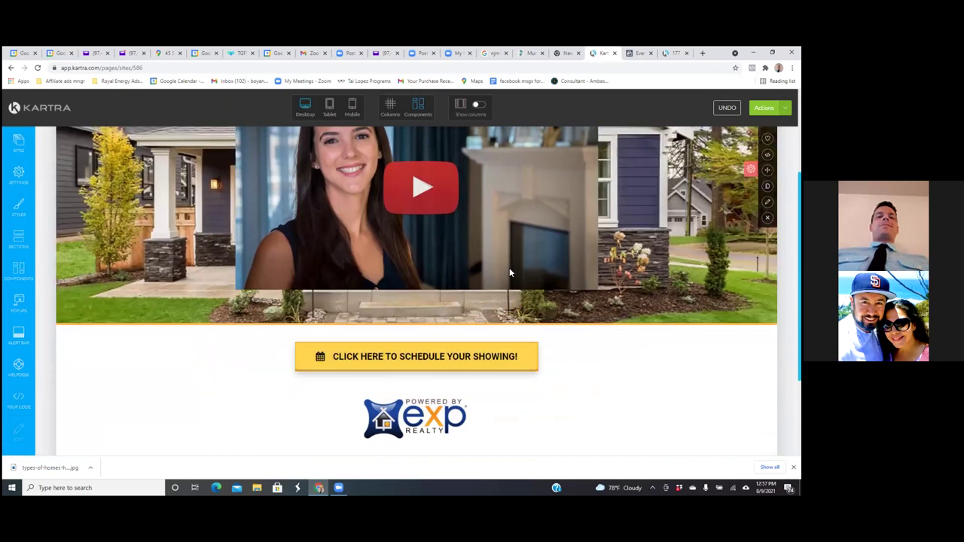
pyautogui.scroll(1, 447, 268)
pyautogui.scroll(3, 448, 268)
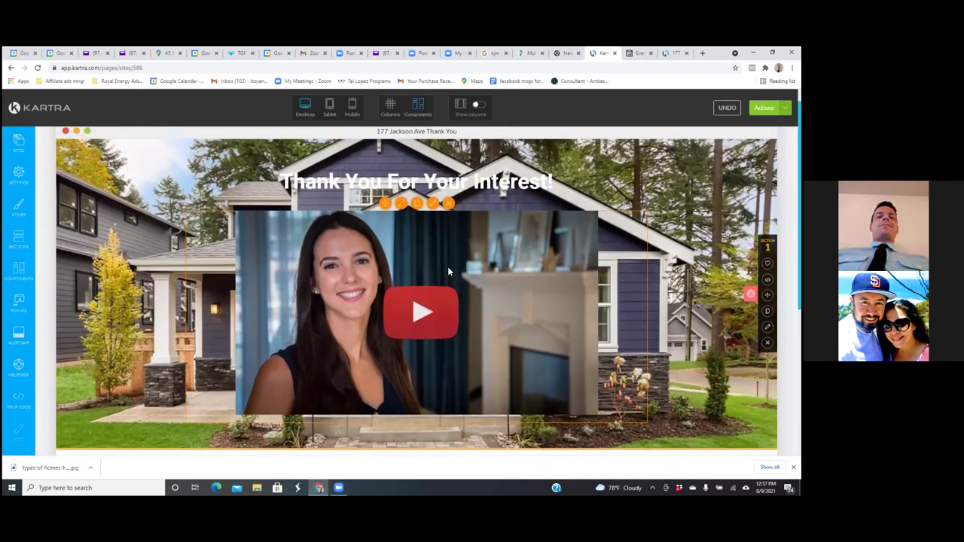
pyautogui.scroll(-5, 448, 269)
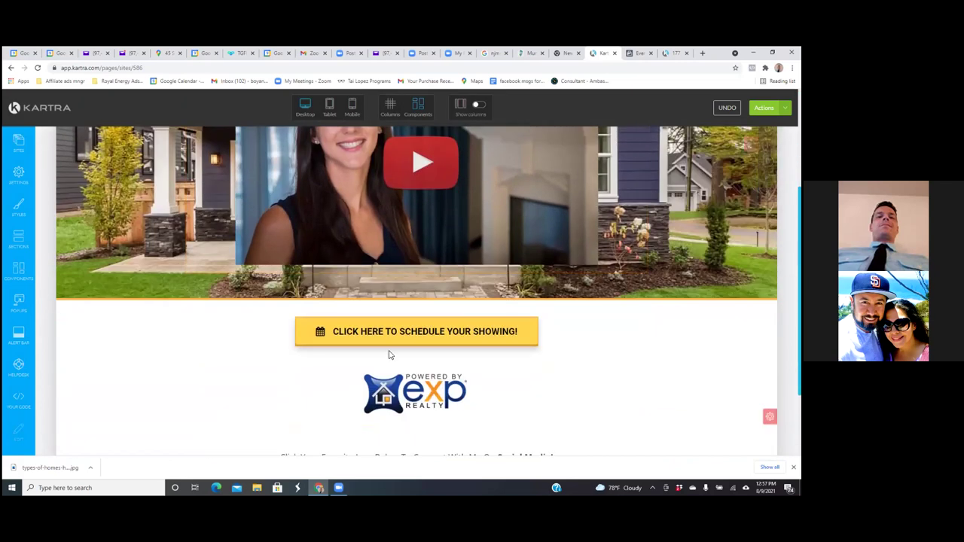
pyautogui.click(448, 347)
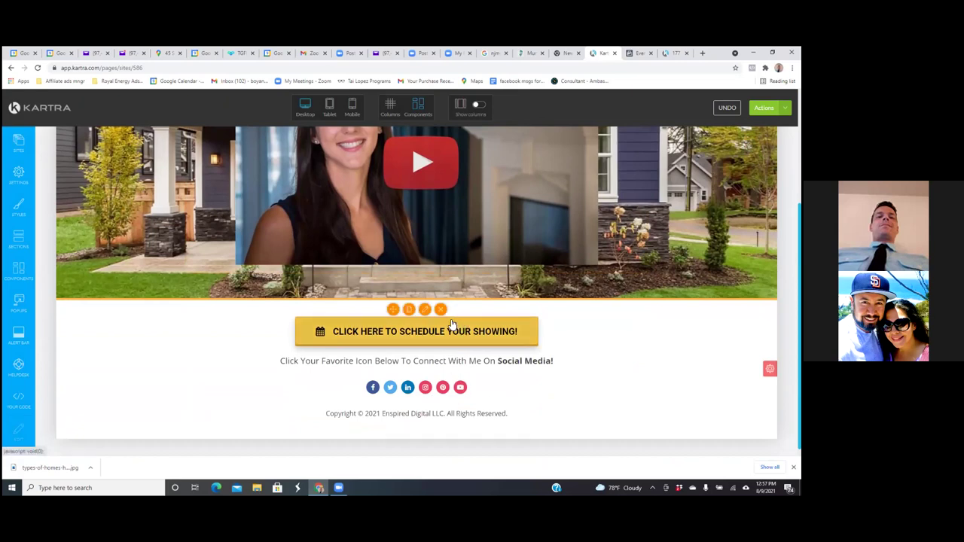
# Open the schedule-your-showing button's configuration and view its Link tab showing the Kartra calendar link
pyautogui.click(425, 310)
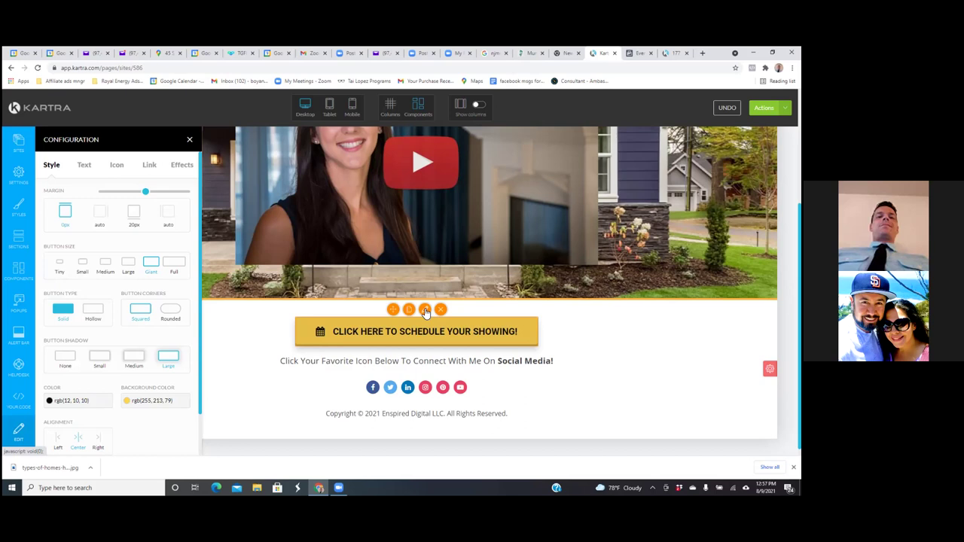
pyautogui.moveTo(201, 289); pyautogui.dragTo(195, 333)
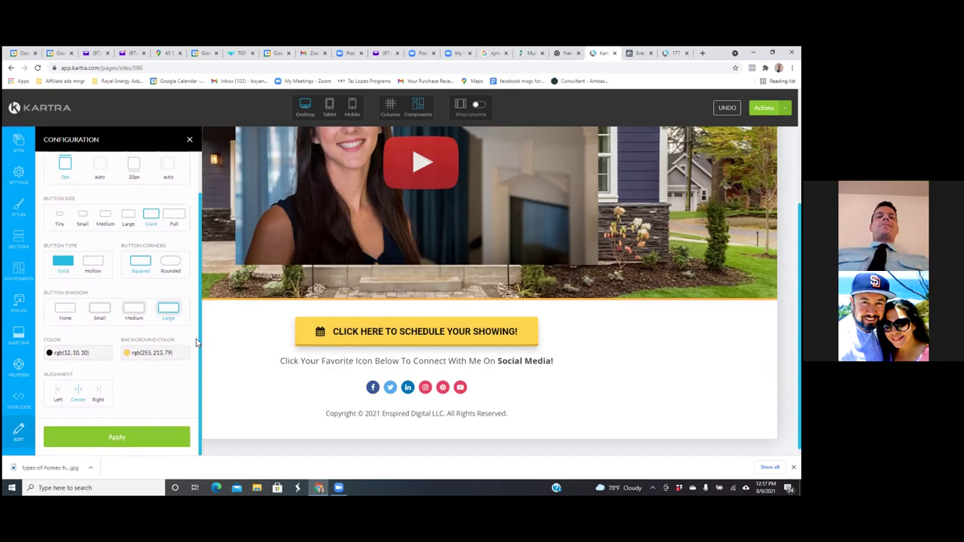
pyautogui.moveTo(201, 309); pyautogui.dragTo(196, 231)
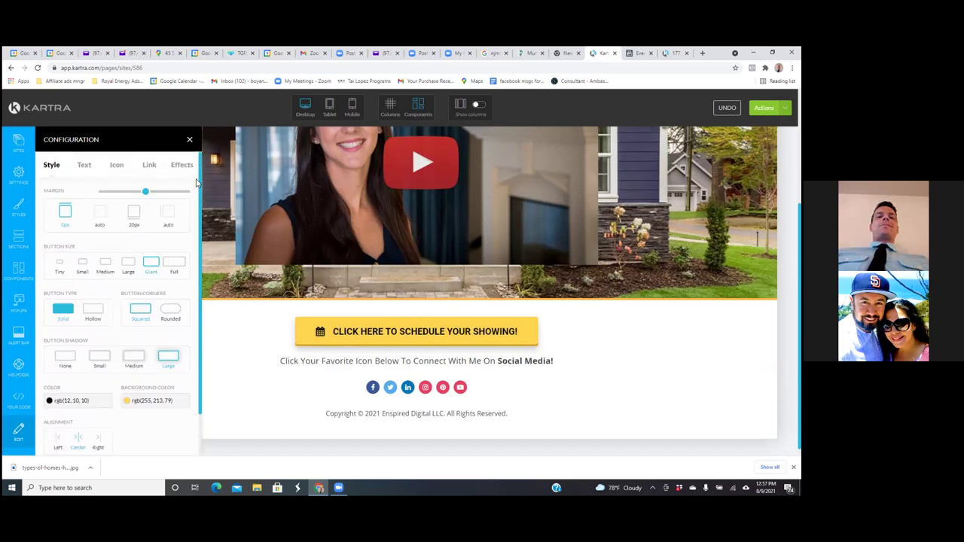
pyautogui.click(148, 167)
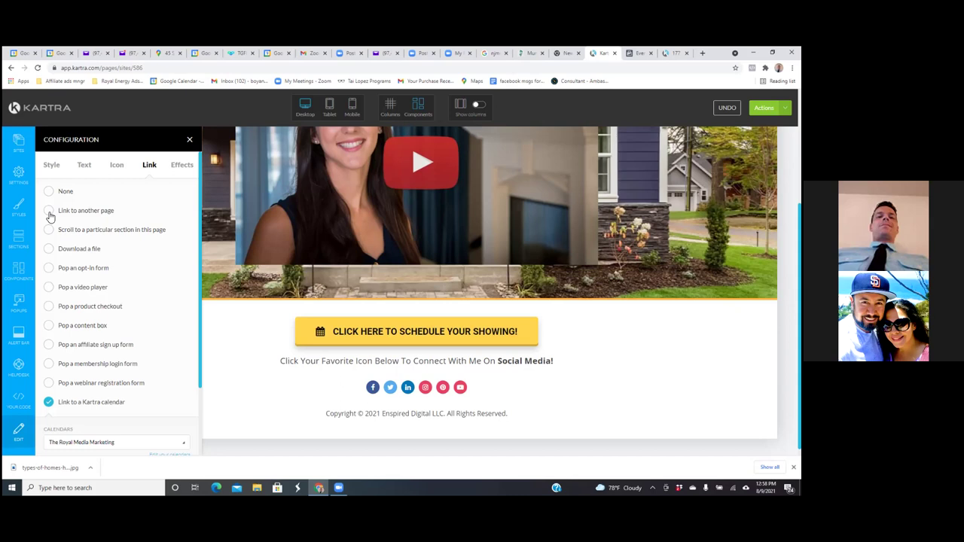
# Set the schedule button to 'Link to another page' with 'External custom URL' as destination
pyautogui.click(49, 212)
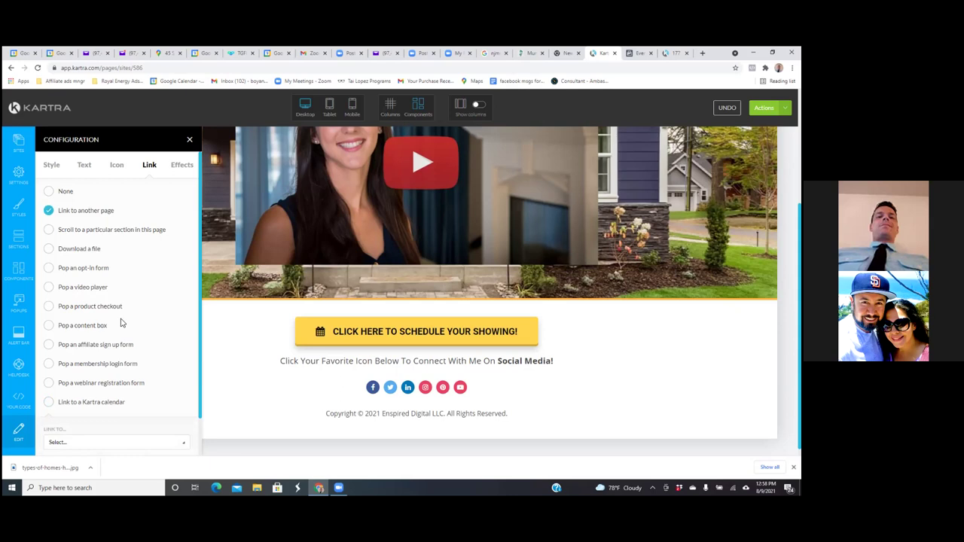
pyautogui.scroll(-1, 196, 407)
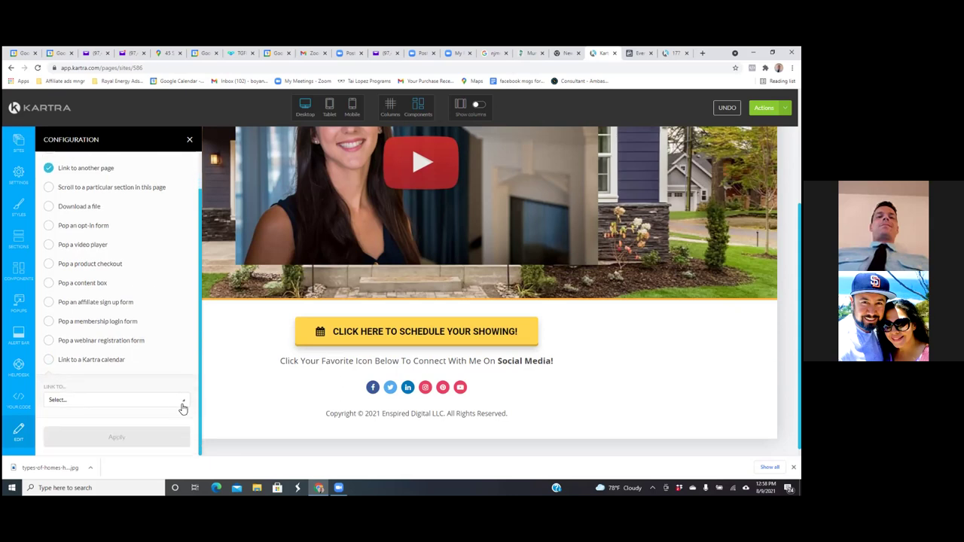
pyautogui.click(176, 403)
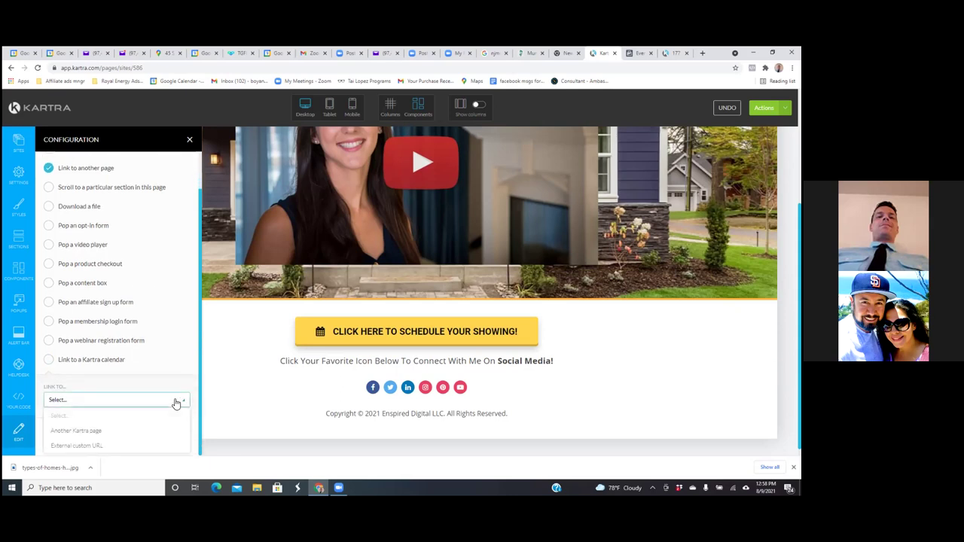
pyautogui.click(81, 446)
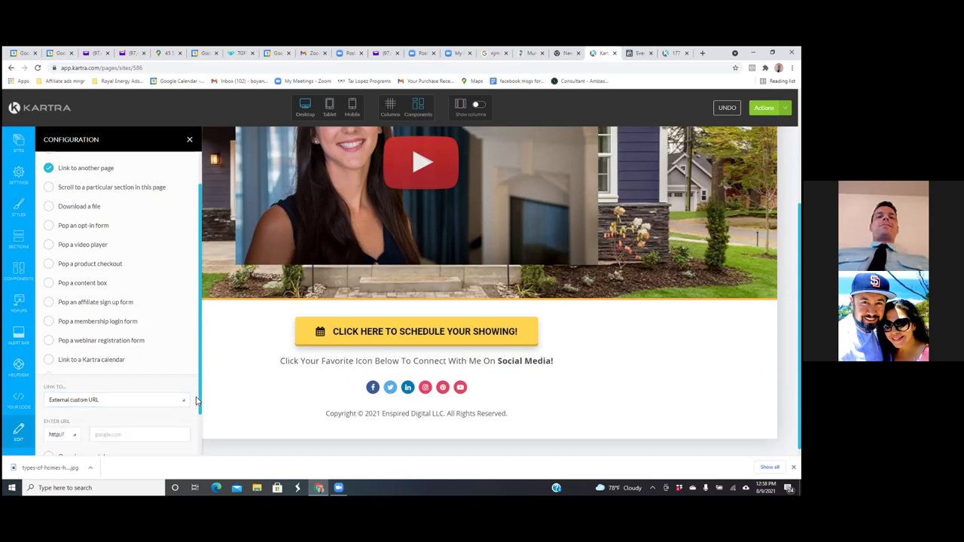
pyautogui.moveTo(200, 401); pyautogui.dragTo(200, 449)
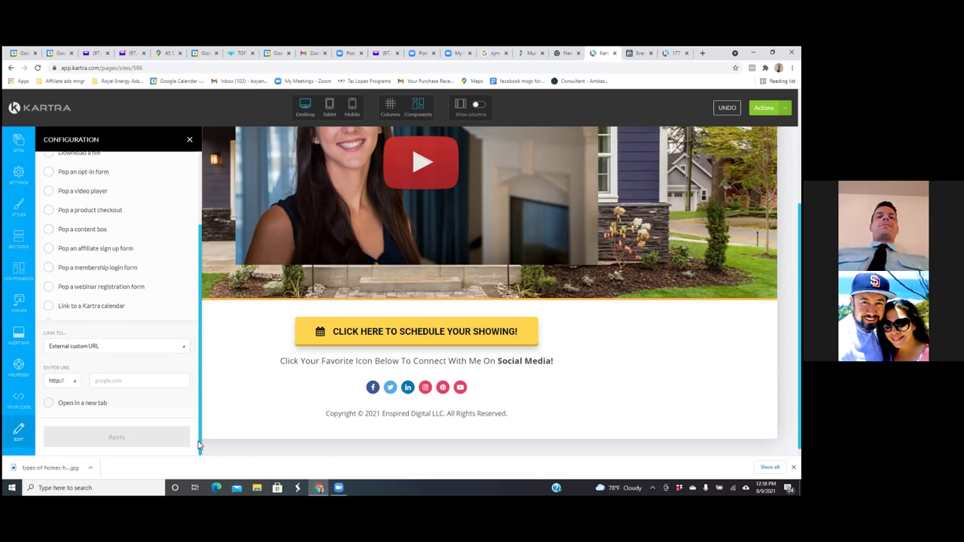
pyautogui.moveTo(200, 446); pyautogui.dragTo(198, 419)
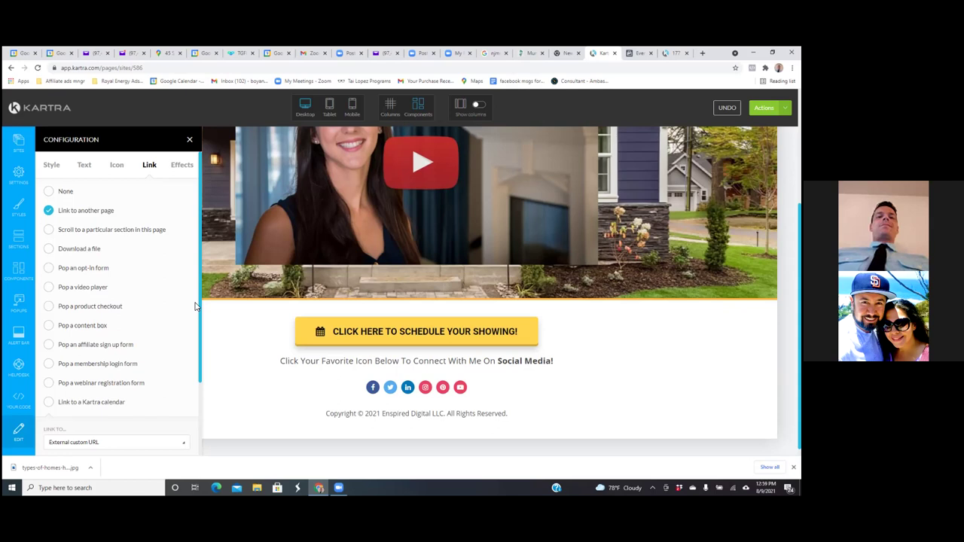
pyautogui.moveTo(200, 355); pyautogui.dragTo(199, 422)
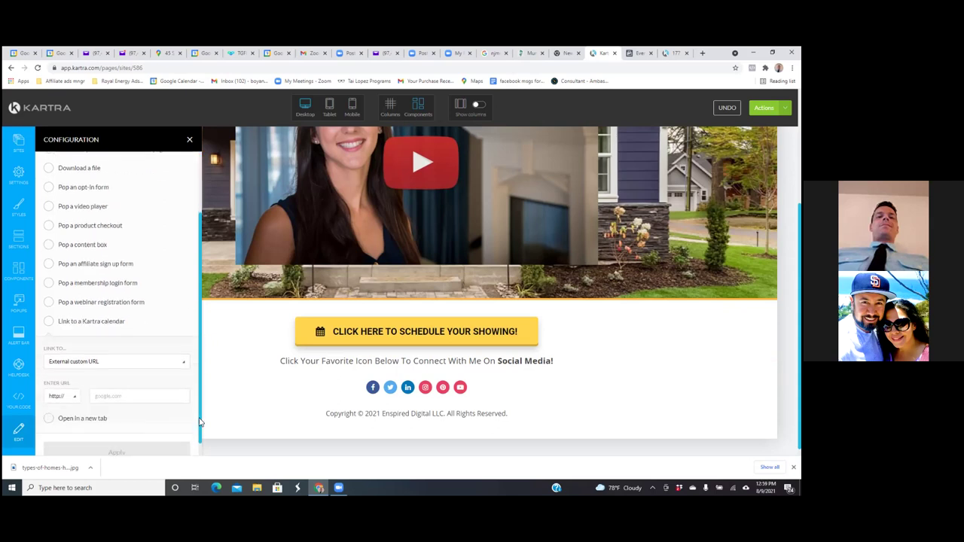
pyautogui.scroll(3, 188, 202)
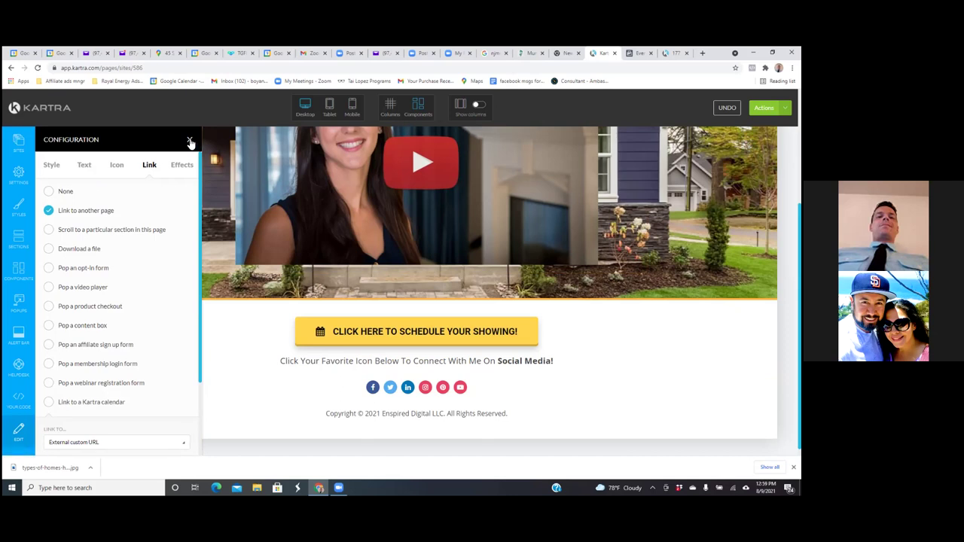
# Give the social media invitation line a 95px top margin so it sits below the schedule button
pyautogui.click(190, 142)
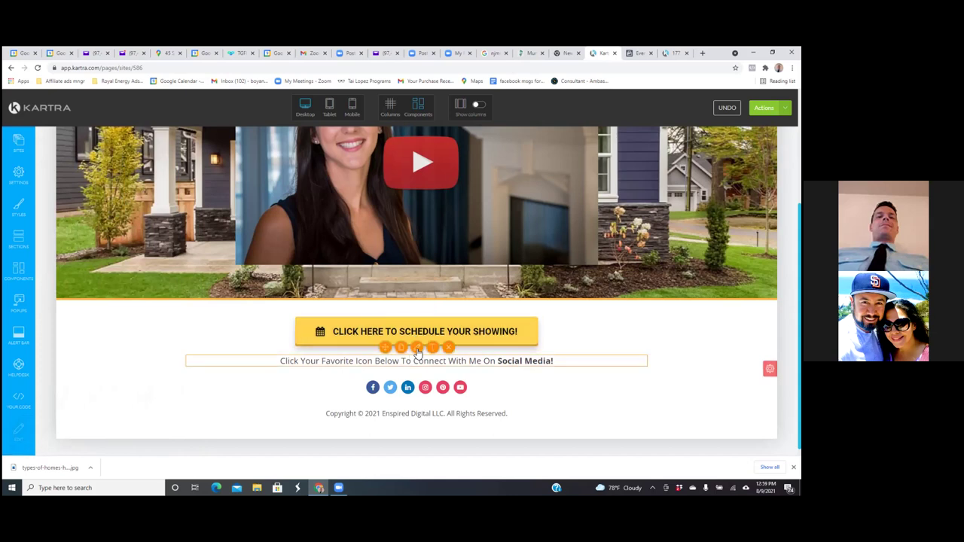
pyautogui.click(418, 349)
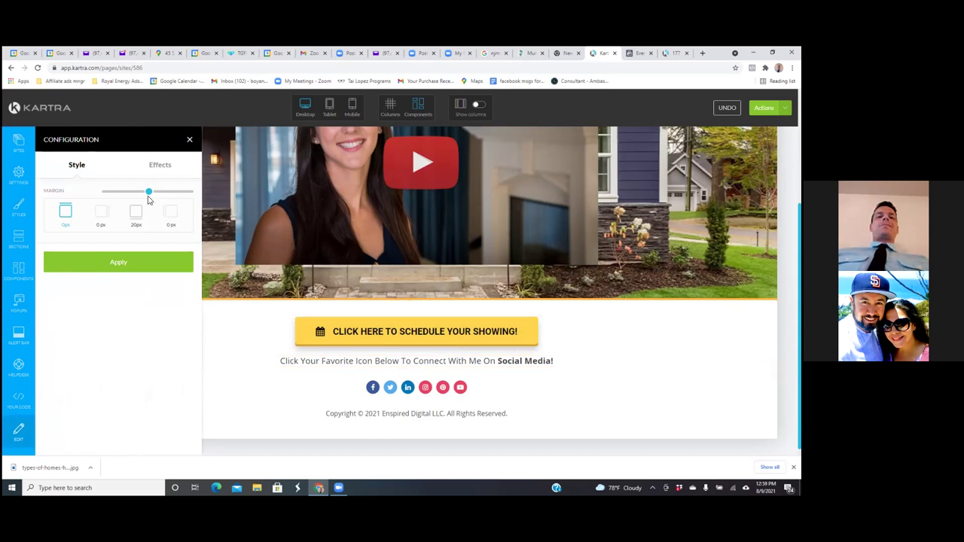
pyautogui.moveTo(150, 193); pyautogui.dragTo(188, 199)
pyautogui.click(143, 262)
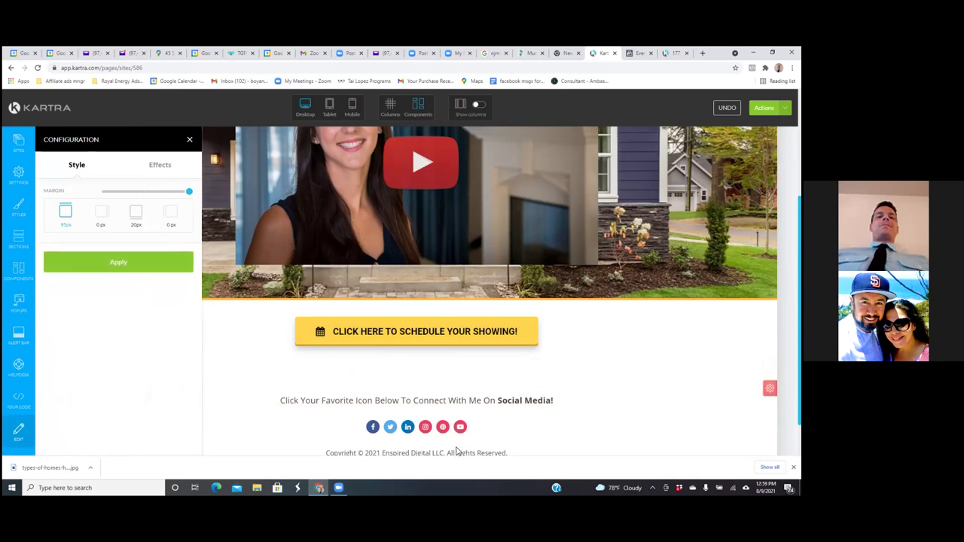
# Replace 'Enspired Digital' with 'Royal Media' in the footer copyright line
pyautogui.scroll(-1, 446, 456)
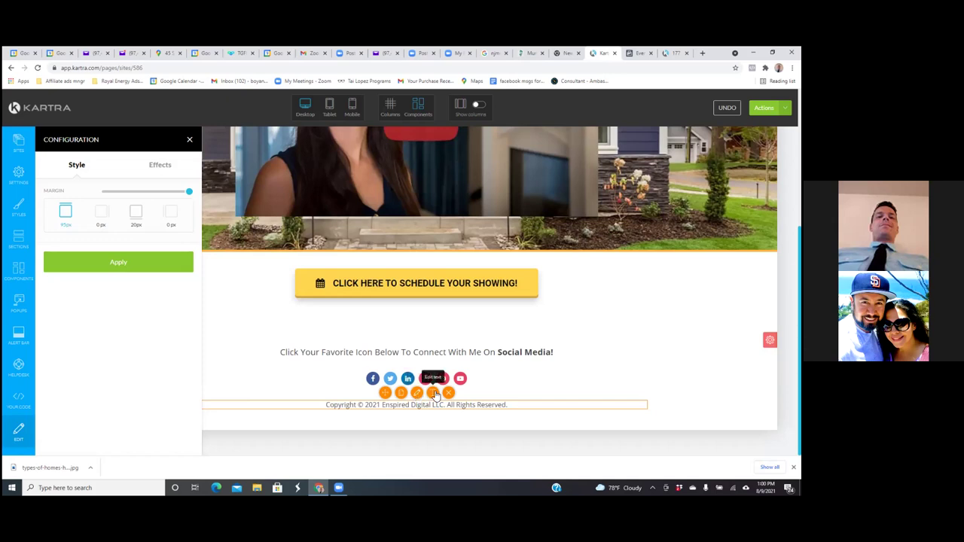
pyautogui.click(434, 394)
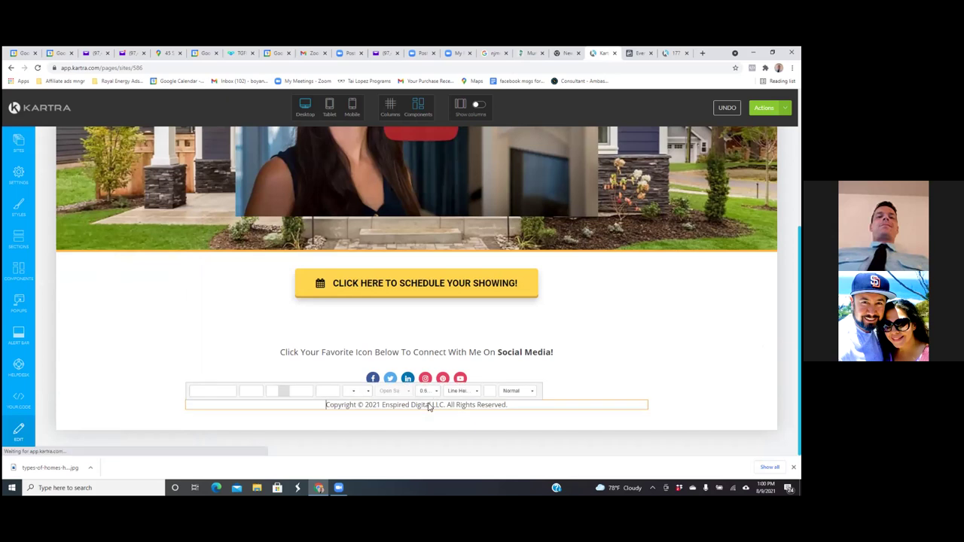
pyautogui.click(431, 406)
pyautogui.press('BackSpace')
pyautogui.press('BackSpace')
pyautogui.press('BackSpace')
pyautogui.press('BackSpace')
pyautogui.press('BackSpace')
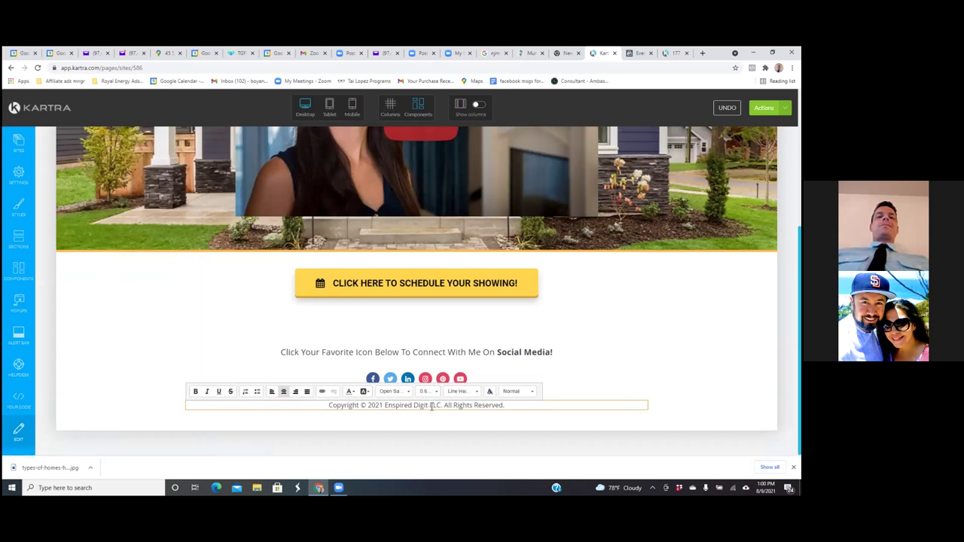
pyautogui.press('BackSpace')
pyautogui.press('BackSpace')
pyautogui.press('BackSpace')
pyautogui.press('BackSpace')
pyautogui.press('BackSpace')
pyautogui.press('BackSpace')
pyautogui.press('BackSpace')
pyautogui.press('BackSpace')
pyautogui.press('BackSpace')
pyautogui.press('BackSpace')
pyautogui.write('R')
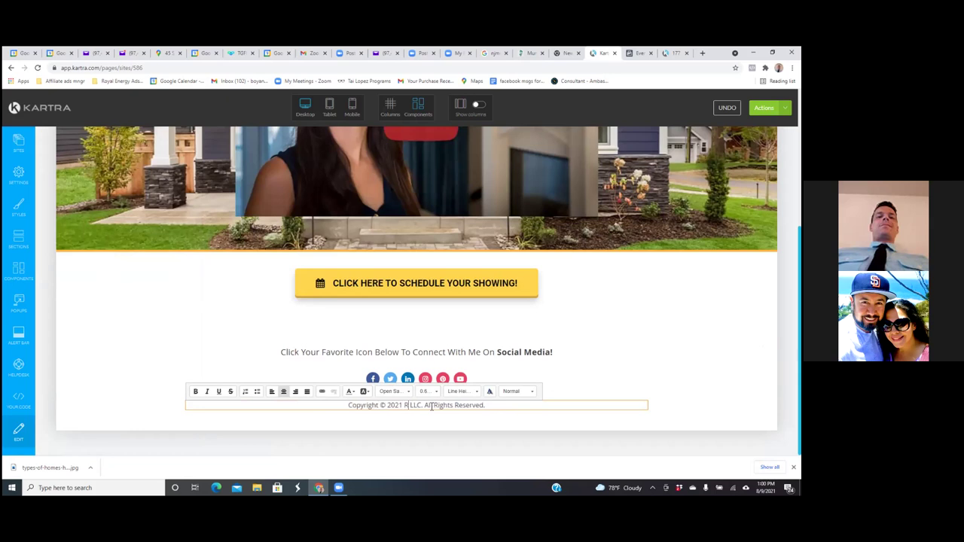
pyautogui.write('oyal Me')
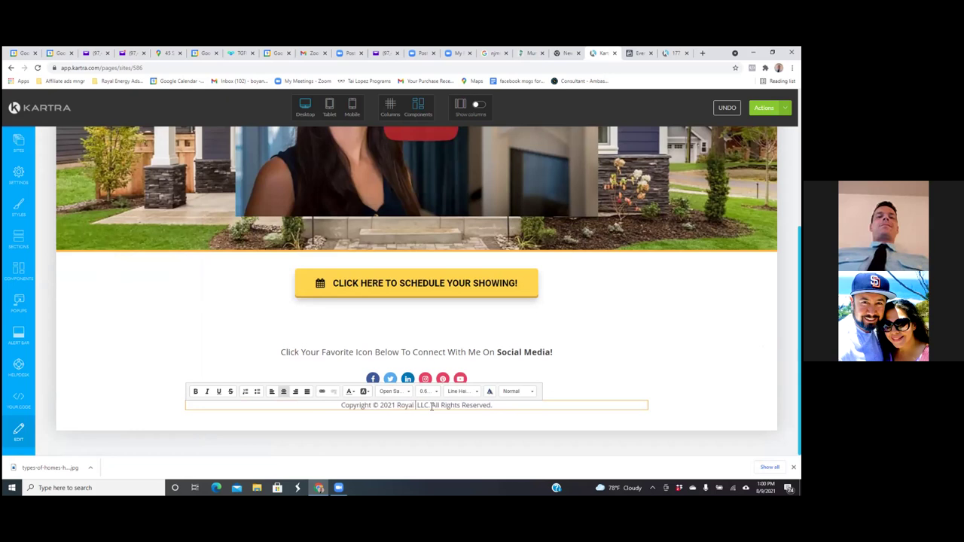
pyautogui.write('dia')
pyautogui.click(630, 365)
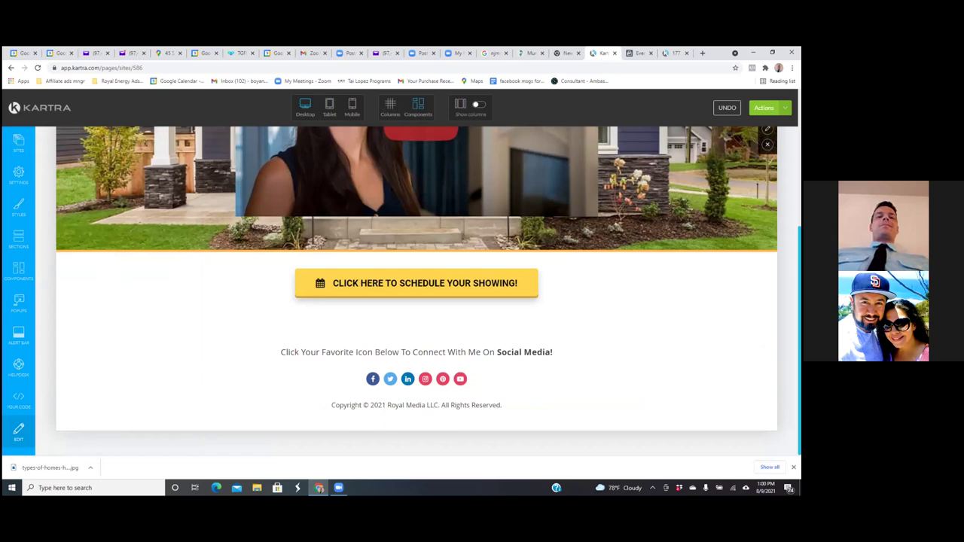
# Delete the Twitter, YouTube, Pinterest and LinkedIn icons from the social row, keeping only Instagram
pyautogui.scroll(3, 548, 262)
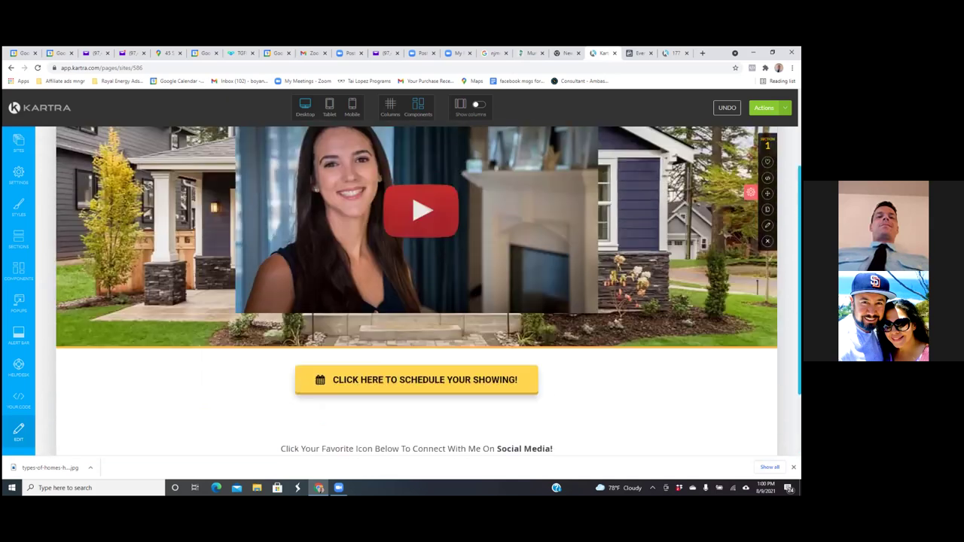
pyautogui.scroll(-3, 548, 262)
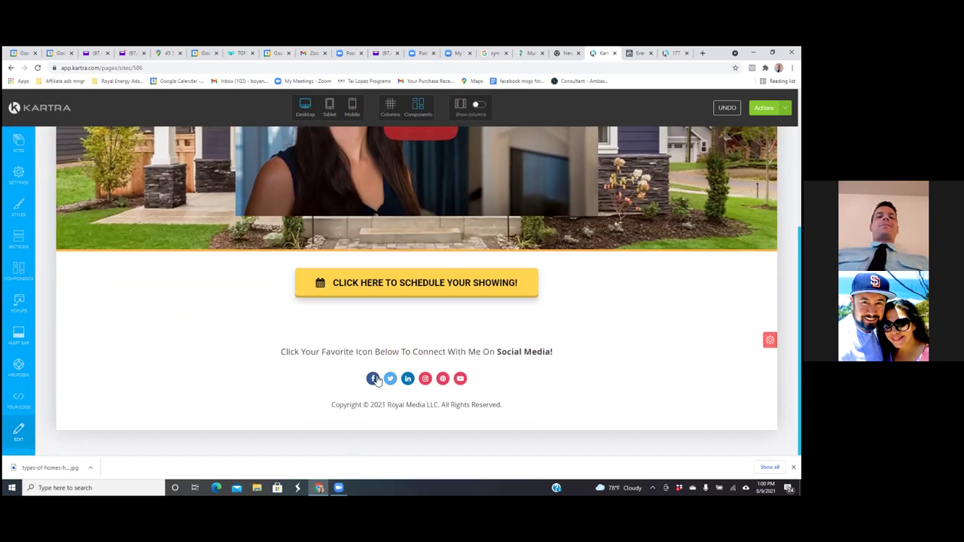
pyautogui.moveTo(392, 376)
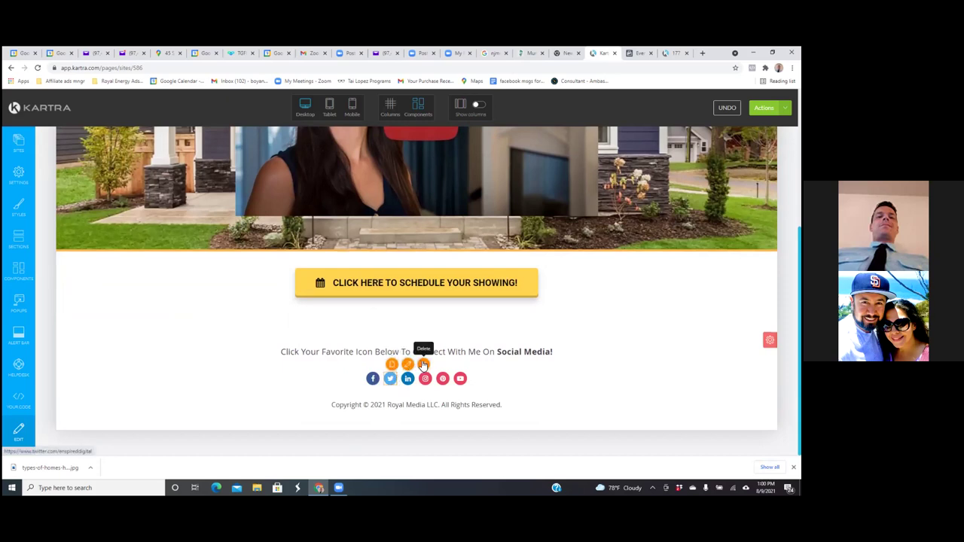
pyautogui.click(423, 364)
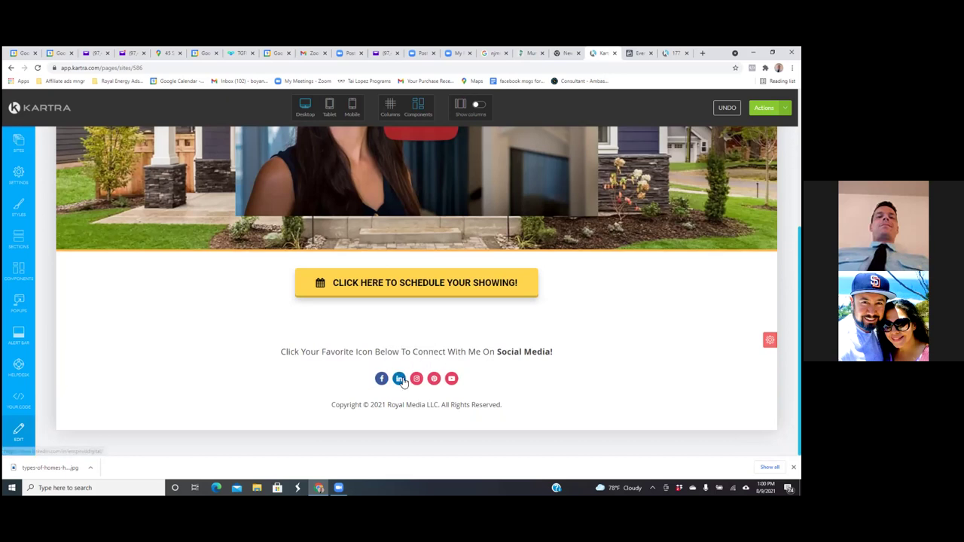
pyautogui.moveTo(418, 380)
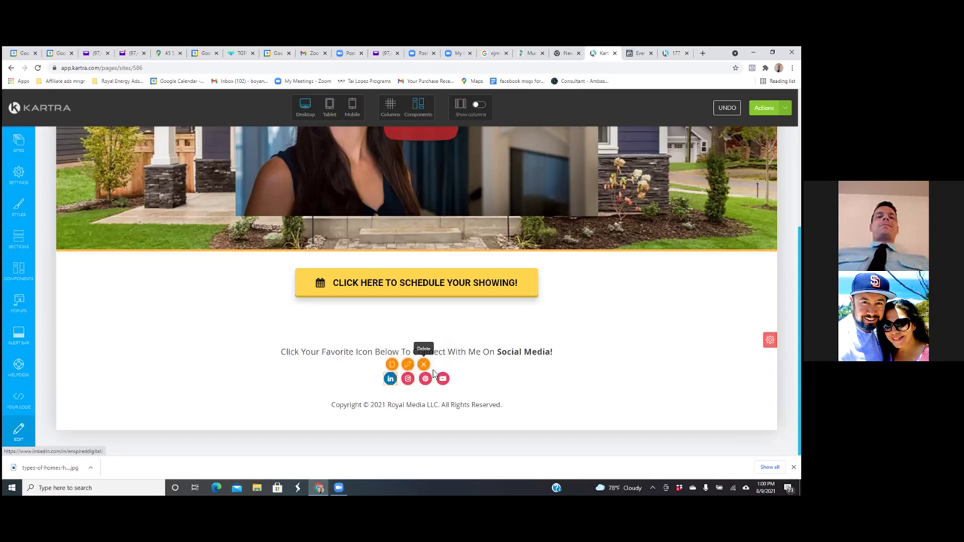
pyautogui.click(475, 366)
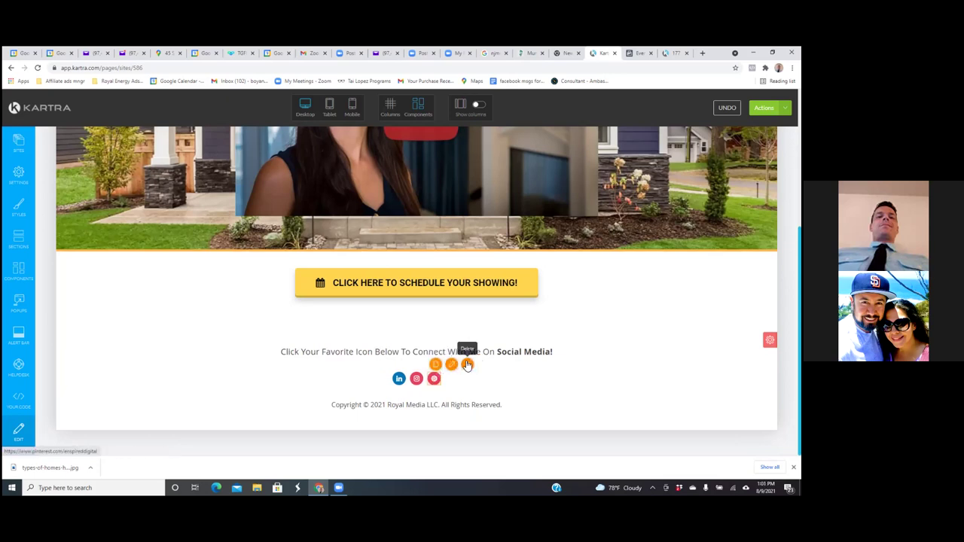
pyautogui.click(467, 364)
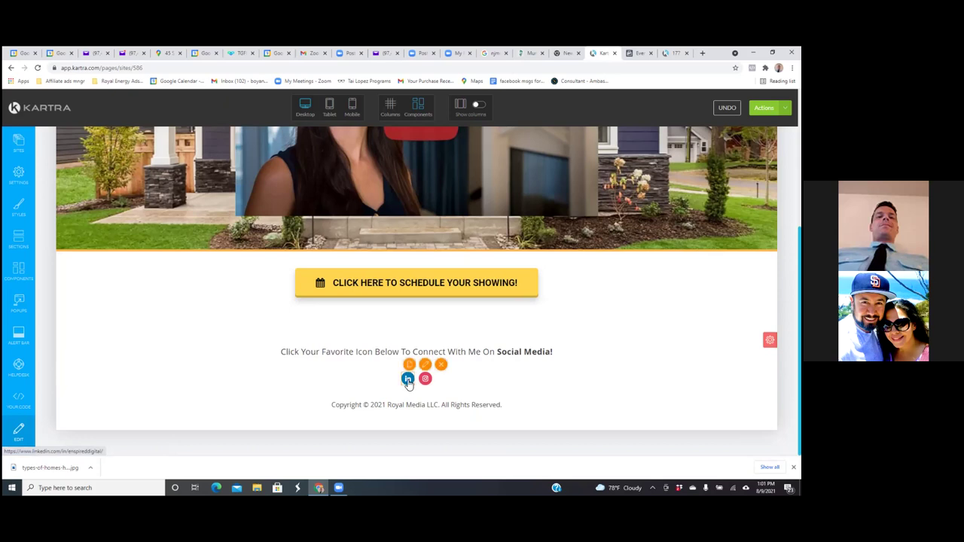
pyautogui.click(441, 365)
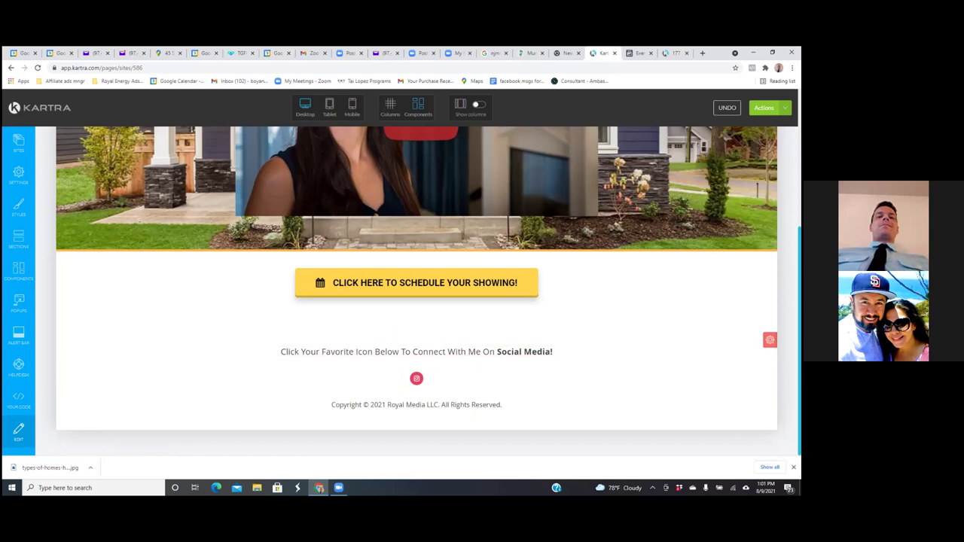
# Save the page's progress from the Actions menu
pyautogui.rightClick(764, 110)
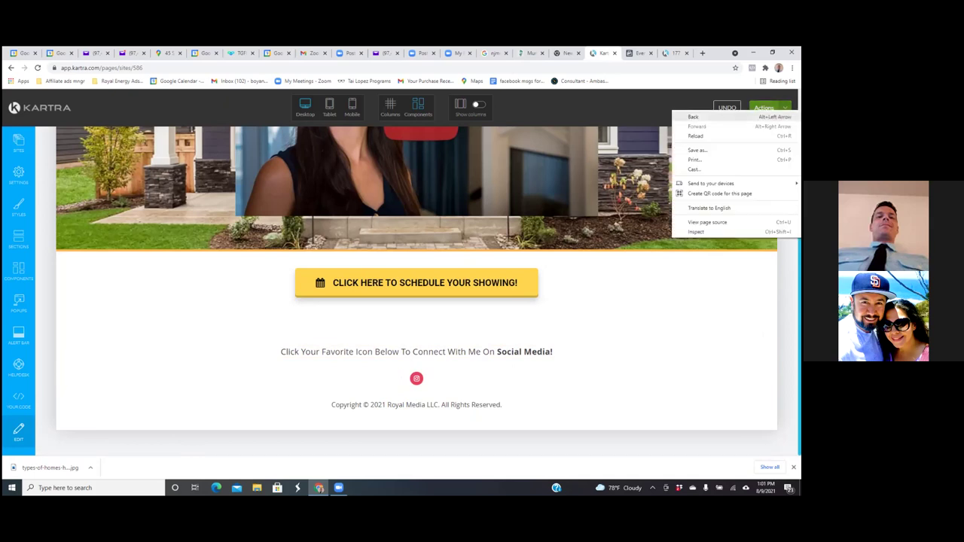
pyautogui.click(643, 179)
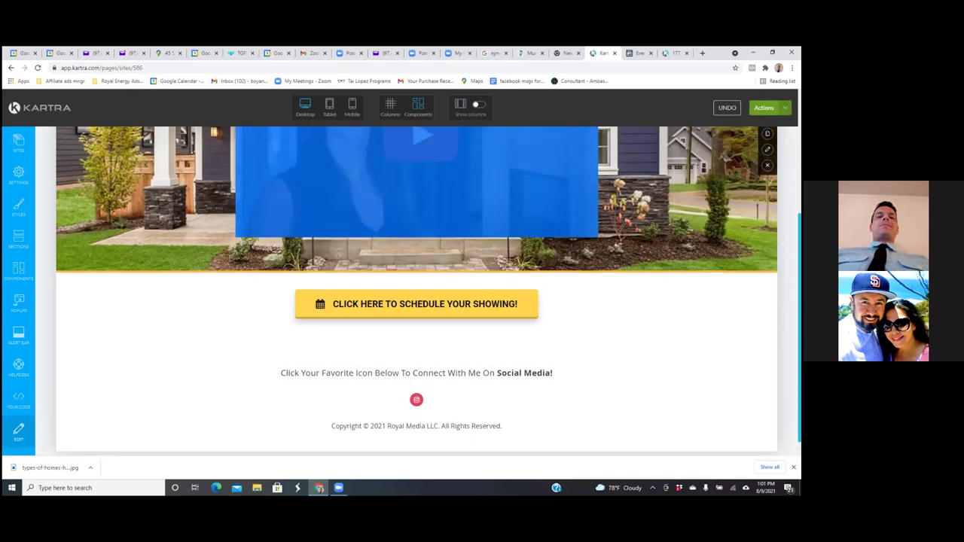
pyautogui.click(764, 108)
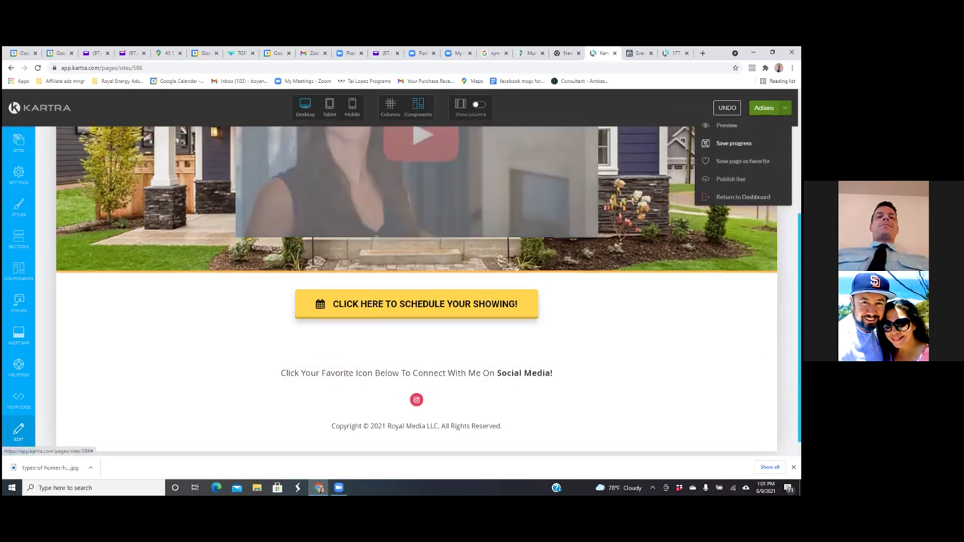
pyautogui.click(734, 143)
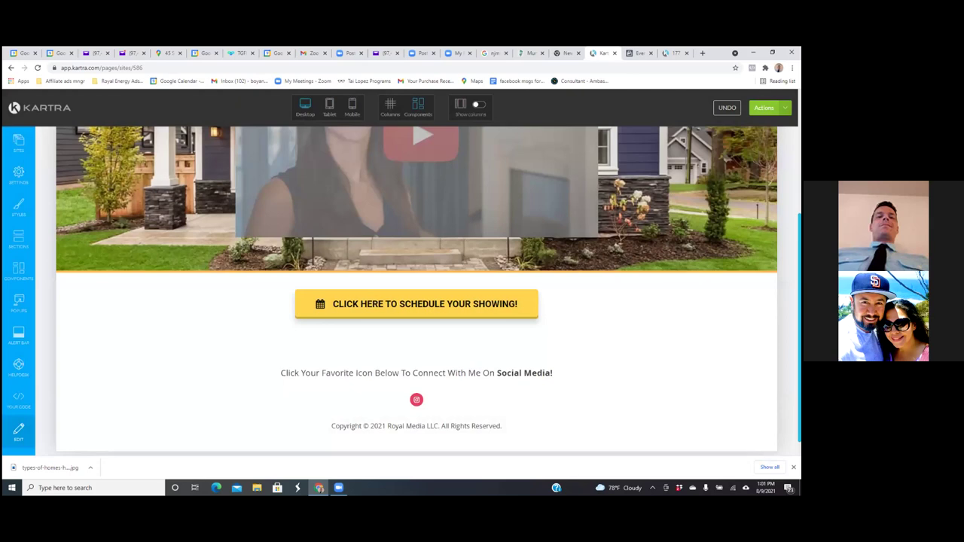
# Bring up the Publish live options, then close the Publish page dialog without publishing
pyautogui.click(765, 108)
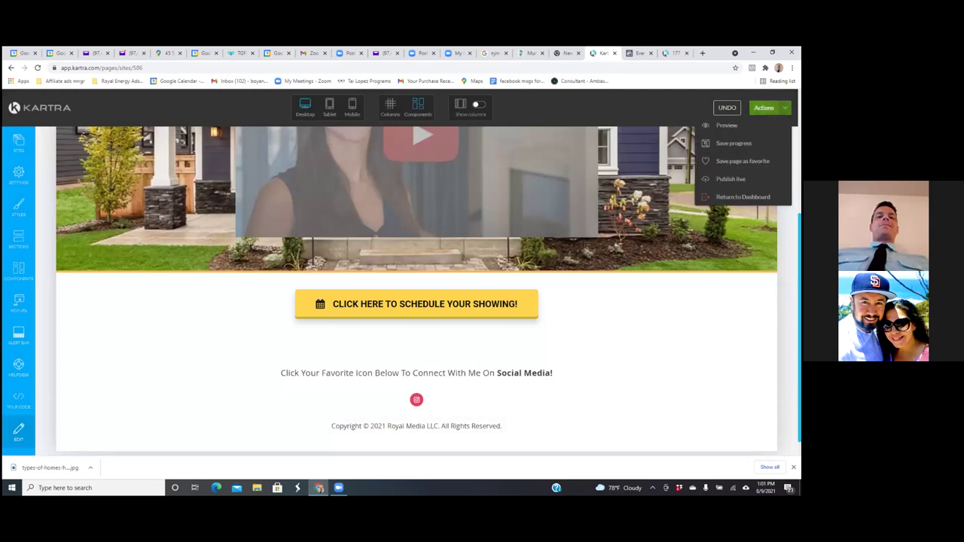
pyautogui.click(730, 179)
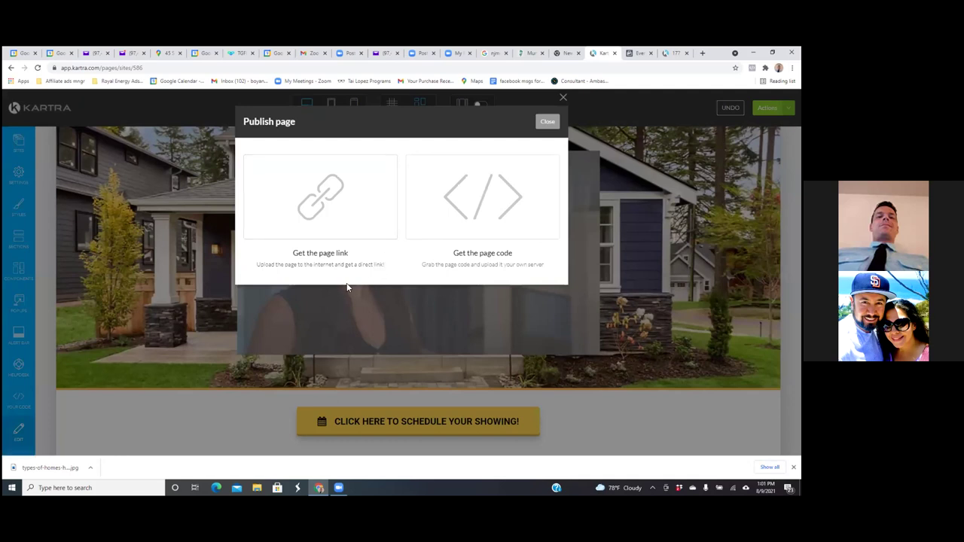
pyautogui.click(548, 121)
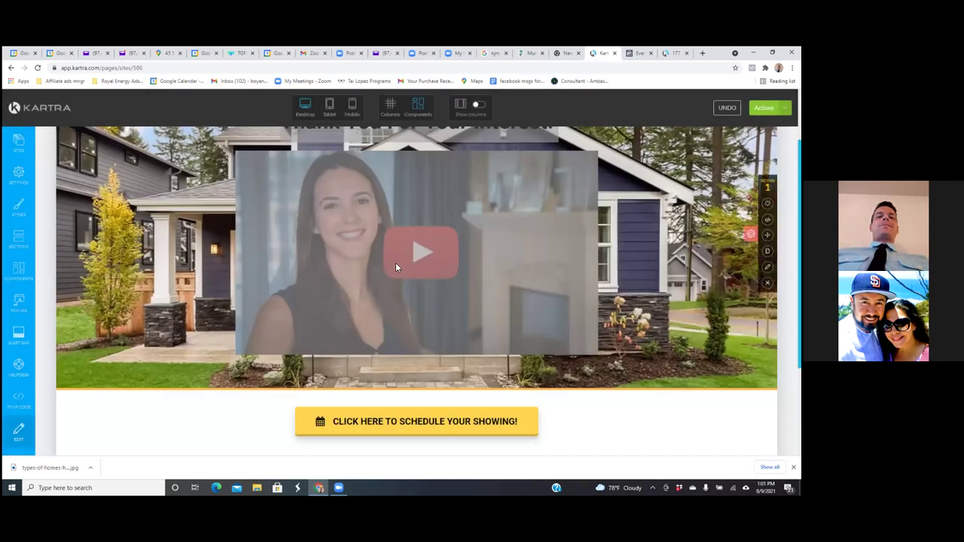
pyautogui.moveTo(395, 263)
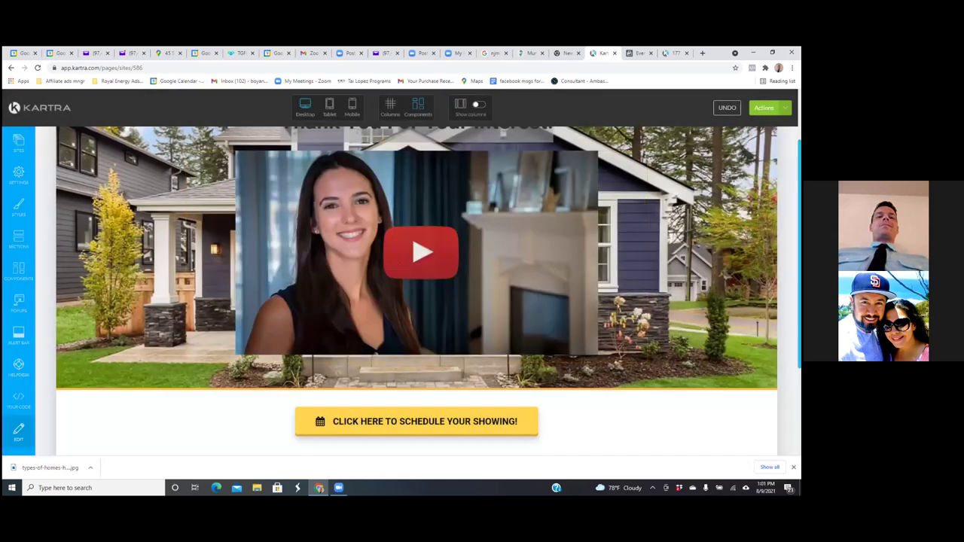
# Save the page's progress once more via Actions > Save progress
pyautogui.scroll(-2, 416, 291)
pyautogui.scroll(3, 417, 291)
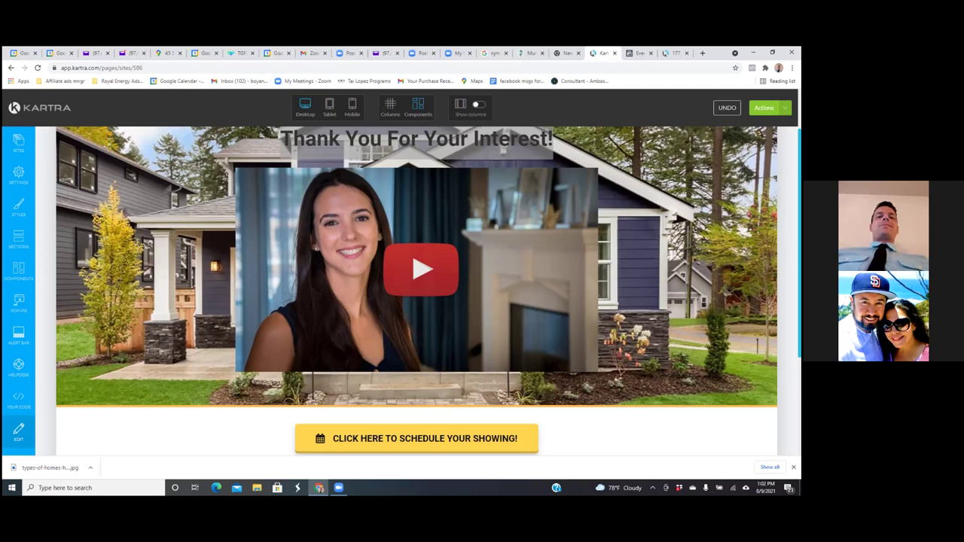
pyautogui.click(764, 108)
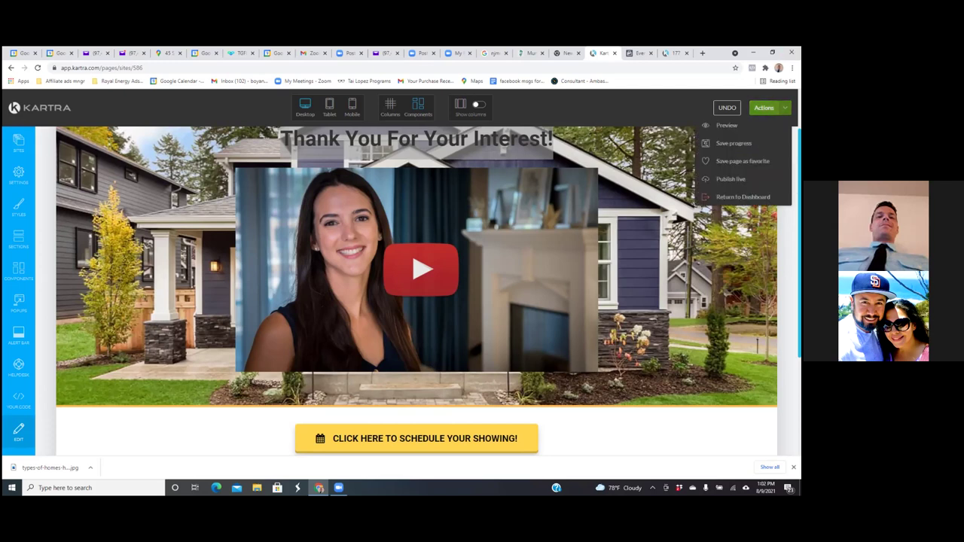
pyautogui.click(733, 143)
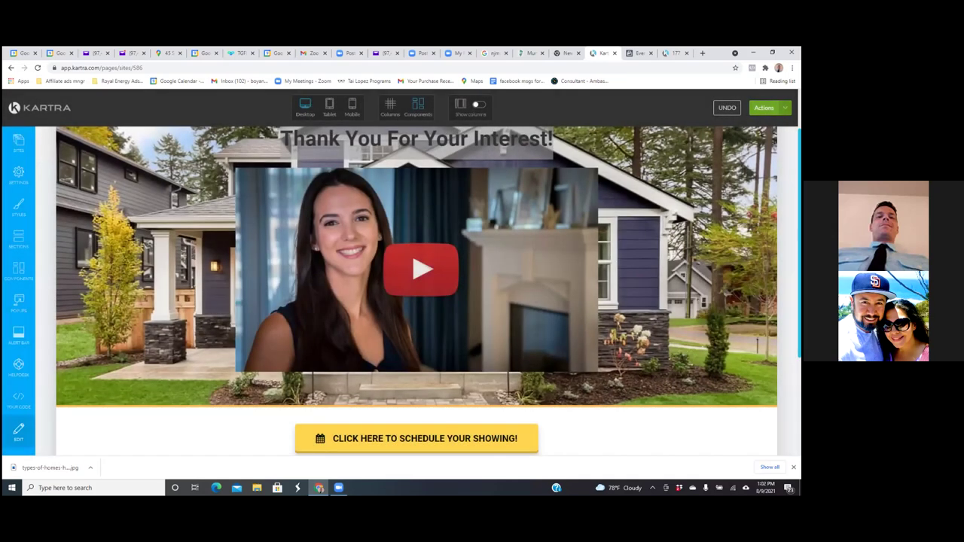
# Return to the Pages dashboard, confirming Exit to leave the editor
pyautogui.click(764, 107)
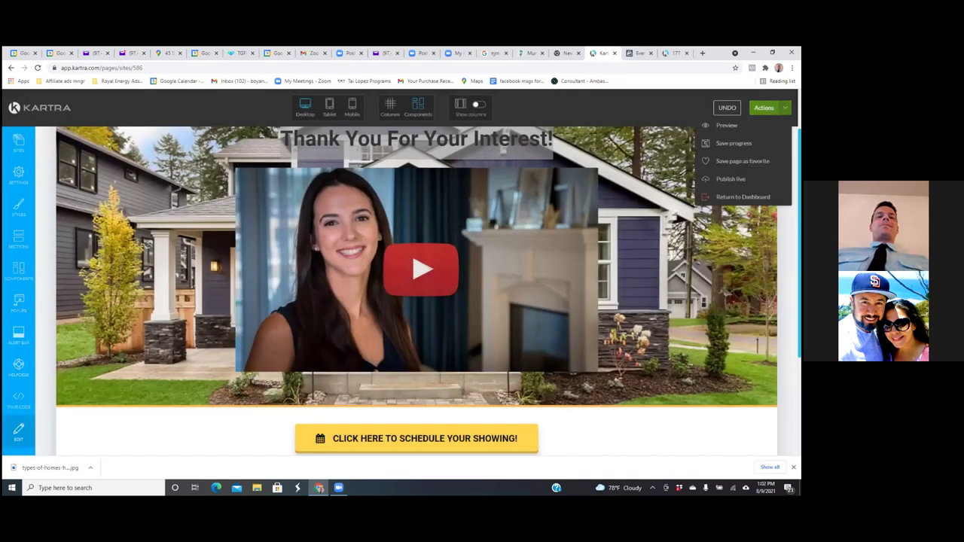
pyautogui.click(742, 196)
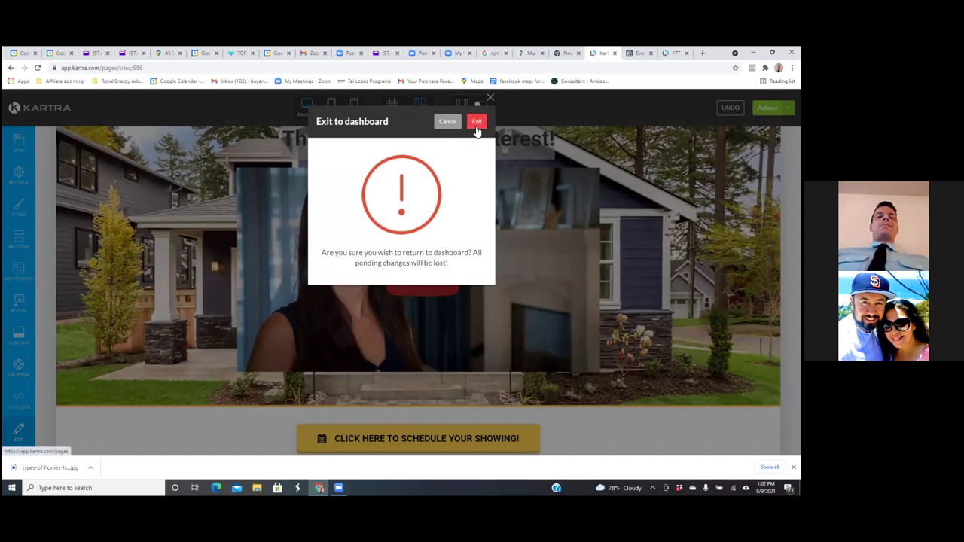
pyautogui.click(478, 124)
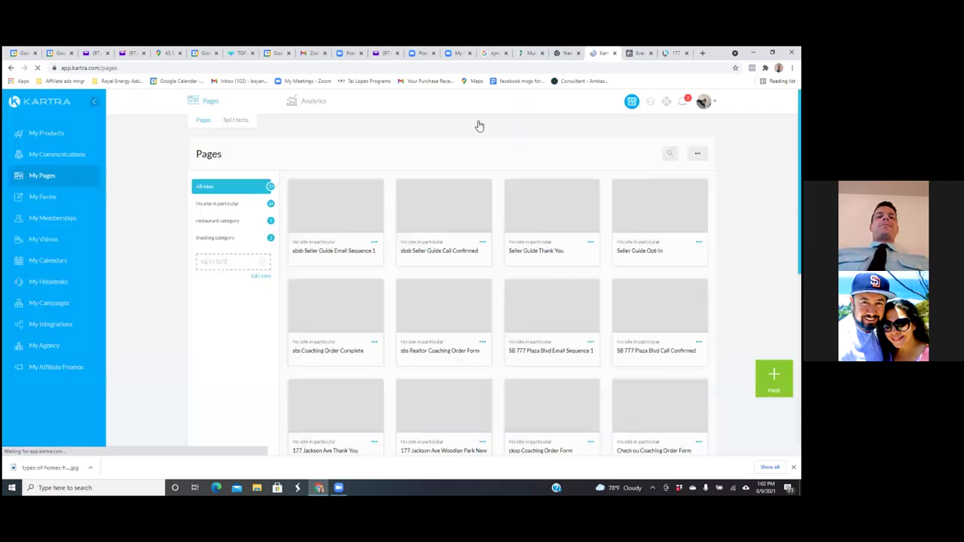